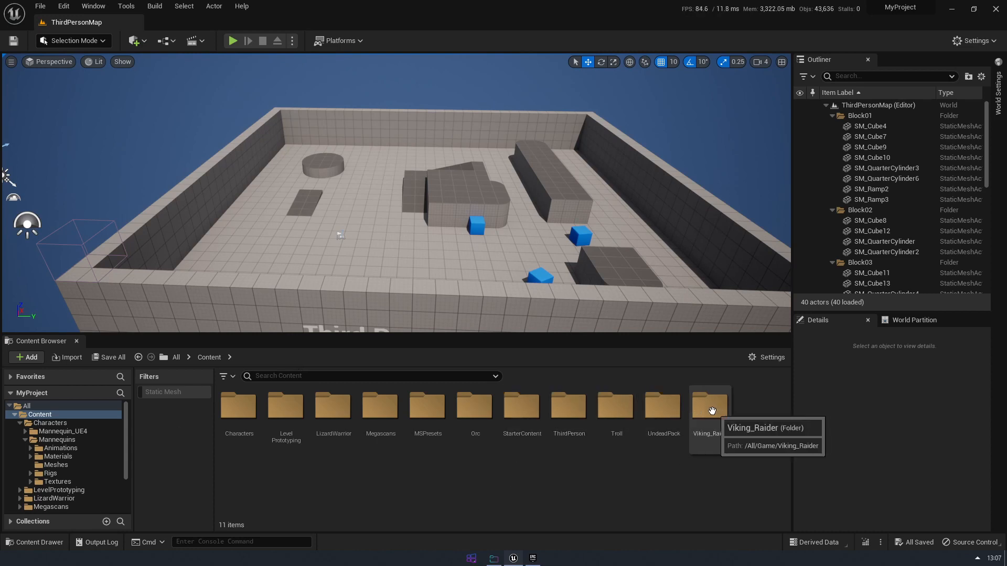
# Open the RTG_Mannequin retargeter from the Characters/Mannequins/Rigs content folder
pyautogui.doubleClick(244, 409)
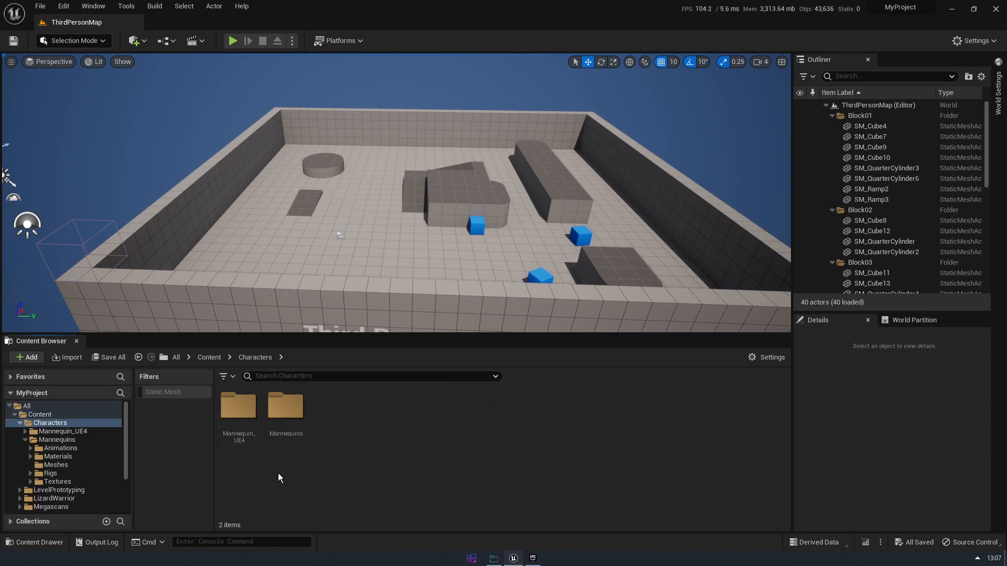
pyautogui.doubleClick(289, 410)
pyautogui.click(427, 408)
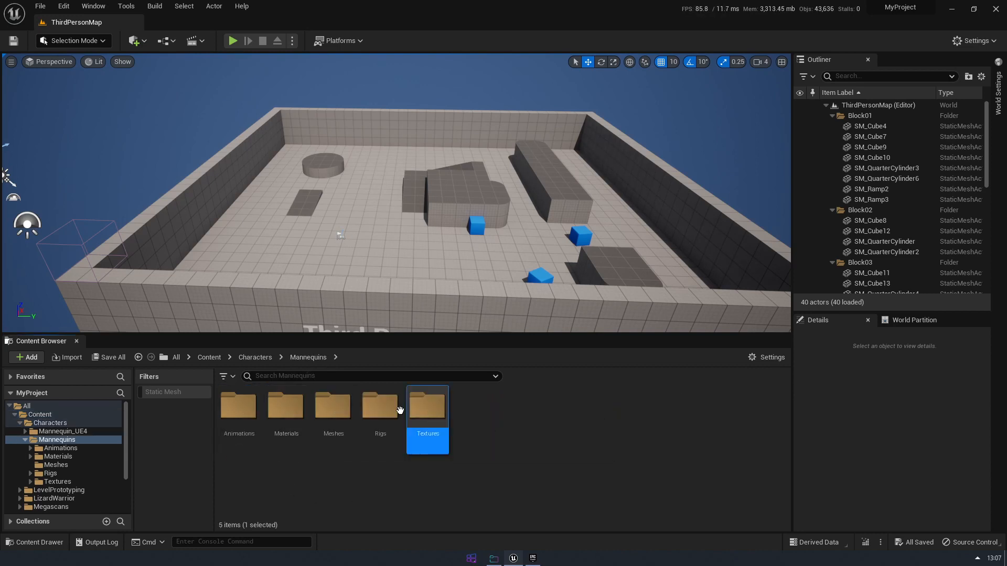
pyautogui.doubleClick(380, 408)
pyautogui.click(619, 416)
pyautogui.doubleClick(620, 416)
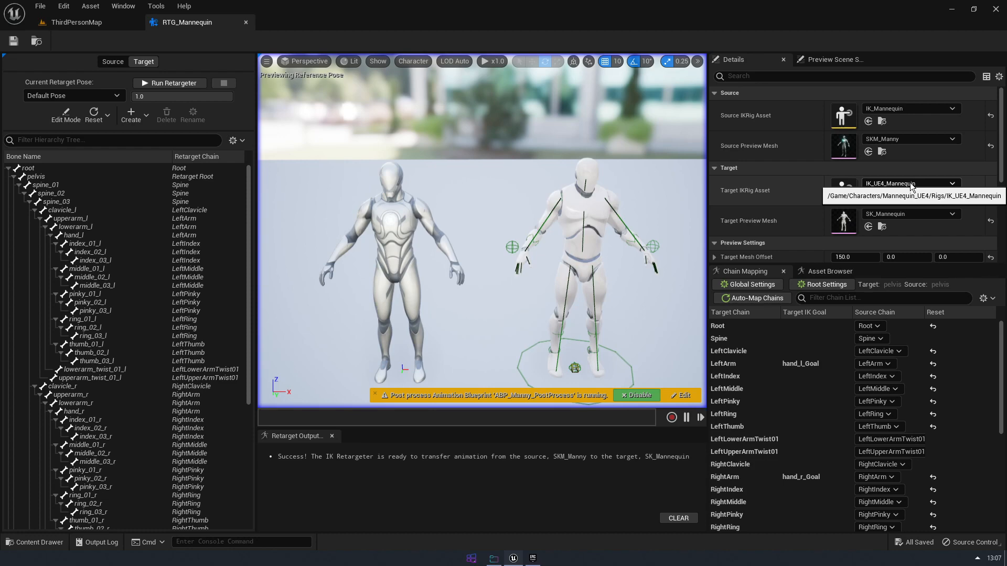
# Switch to the Epic Games Launcher, look through the character packs in the Unreal Engine library, and return to Unreal Editor
pyautogui.click(533, 559)
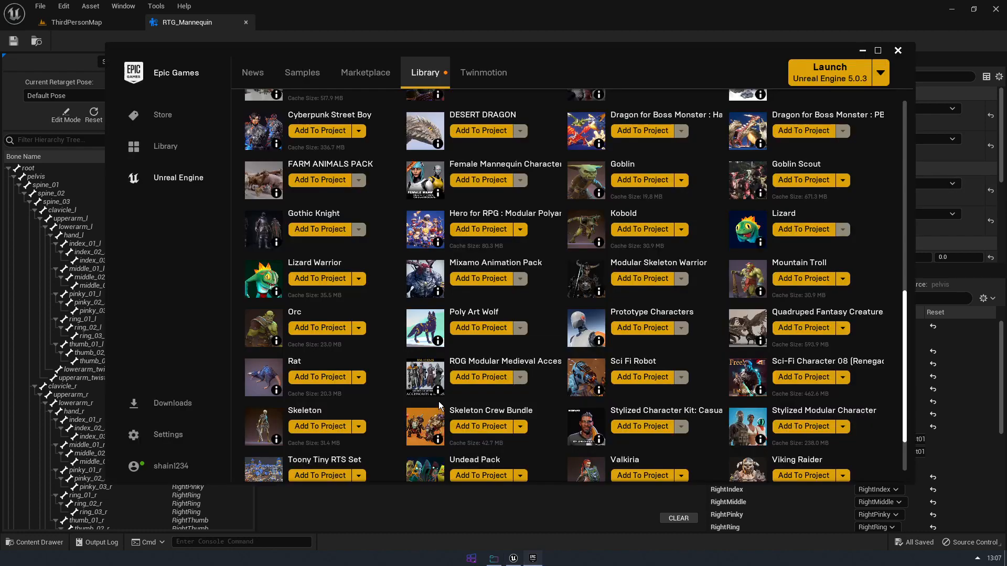
pyautogui.scroll(-1, 487, 362)
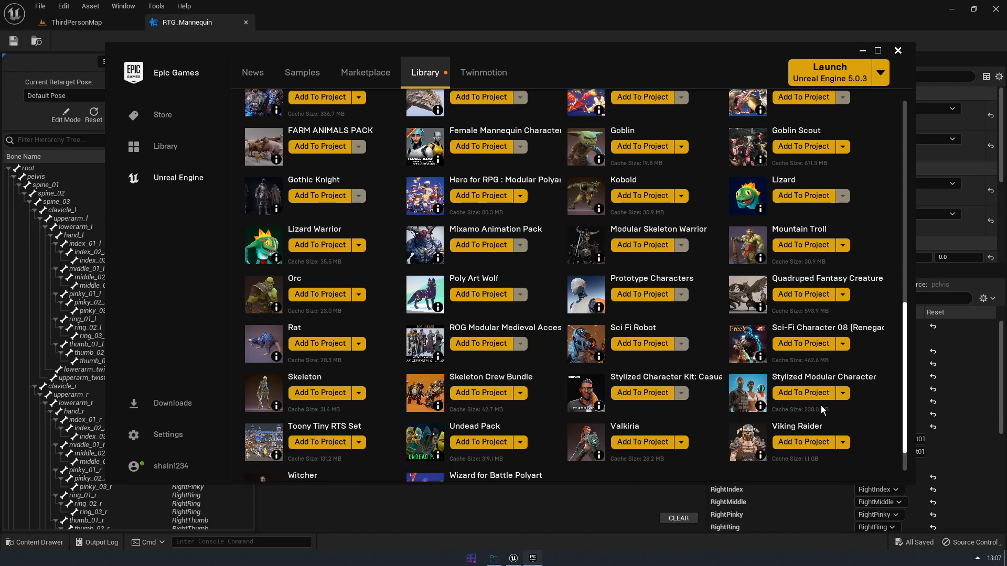
pyautogui.click(450, 501)
# Return to the ThirdPersonMap level and review the imported character folders at the root of the project's Content folder
pyautogui.click(92, 27)
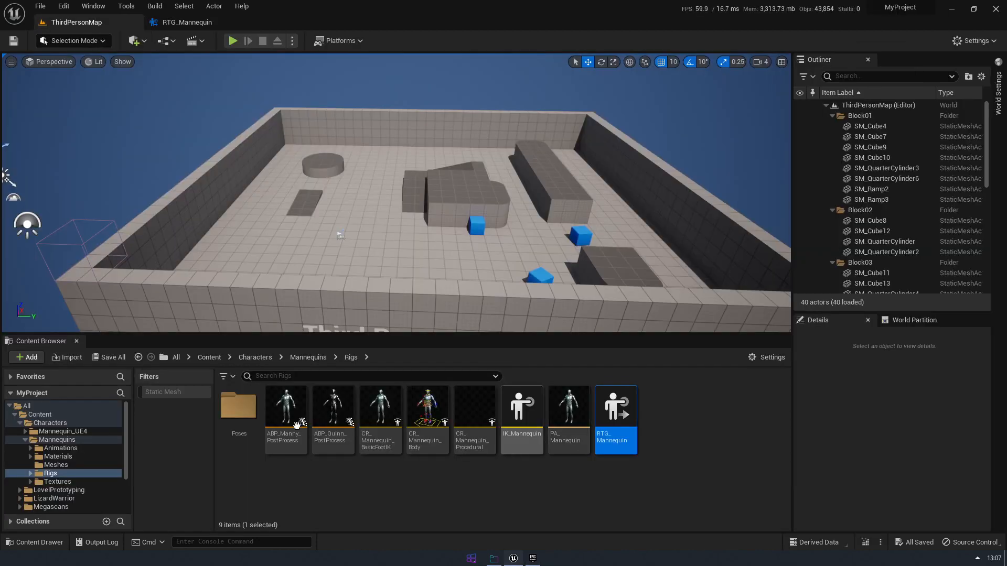
pyautogui.click(252, 358)
pyautogui.click(215, 358)
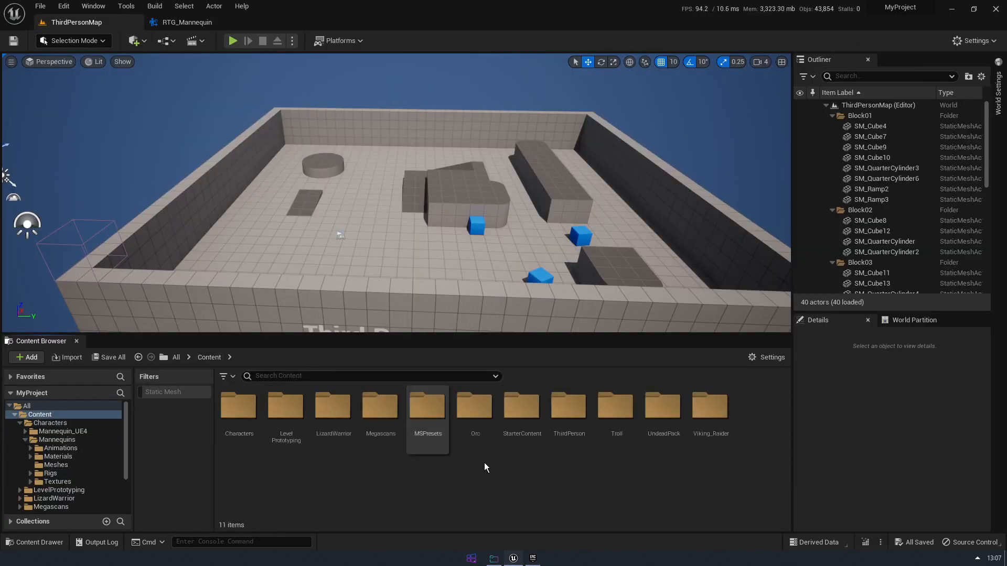
pyautogui.click(380, 406)
pyautogui.click(500, 480)
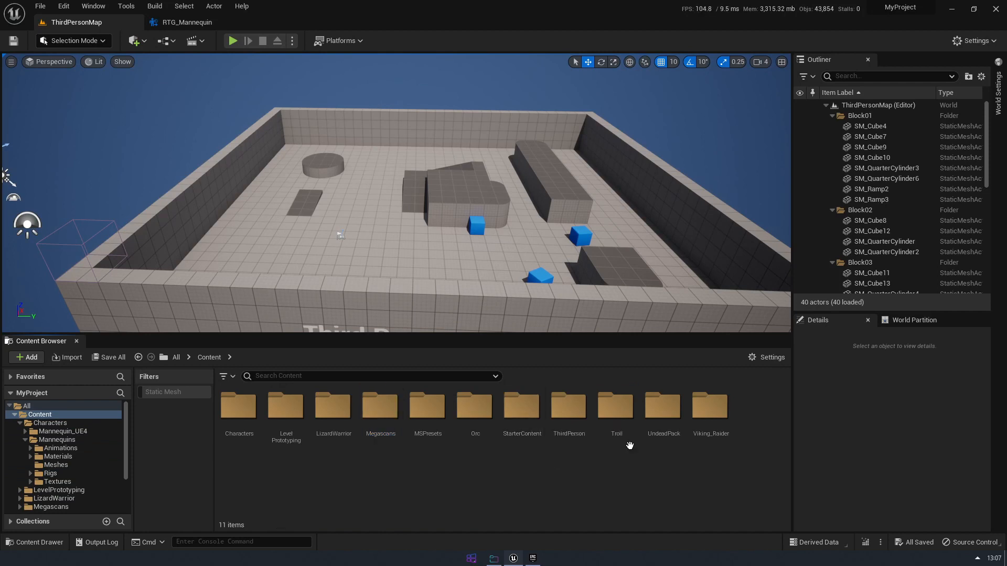
pyautogui.click(617, 406)
pyautogui.click(710, 407)
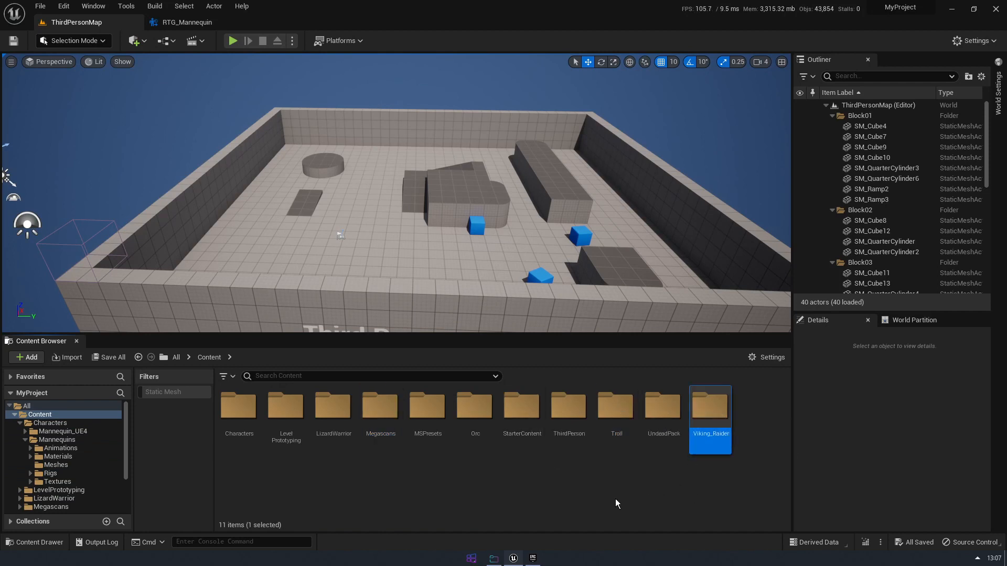
pyautogui.click(475, 414)
# Check the assets in the LizardWarrior Mesh folder and go back to the Content folder
pyautogui.click(325, 414)
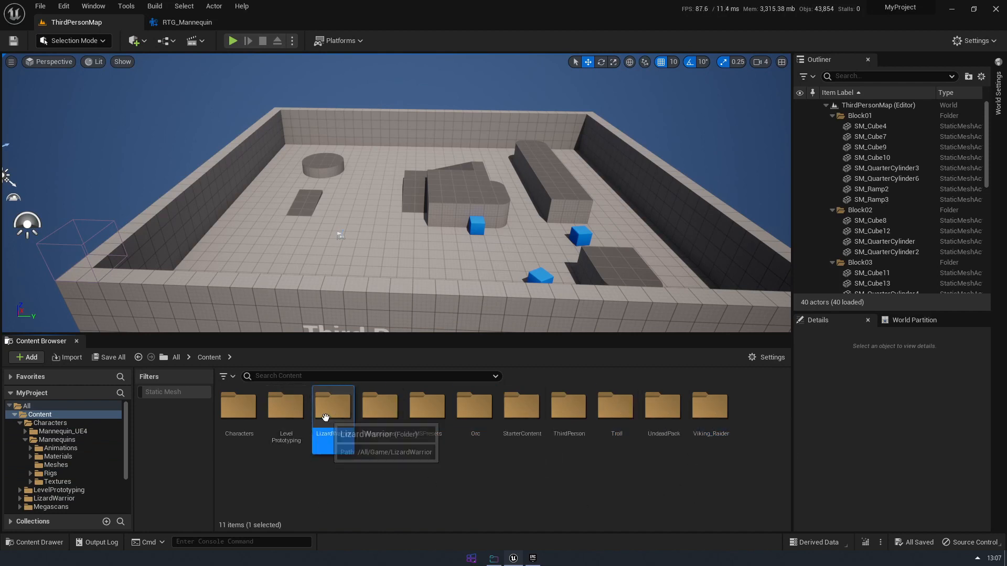
pyautogui.doubleClick(325, 416)
pyautogui.doubleClick(433, 418)
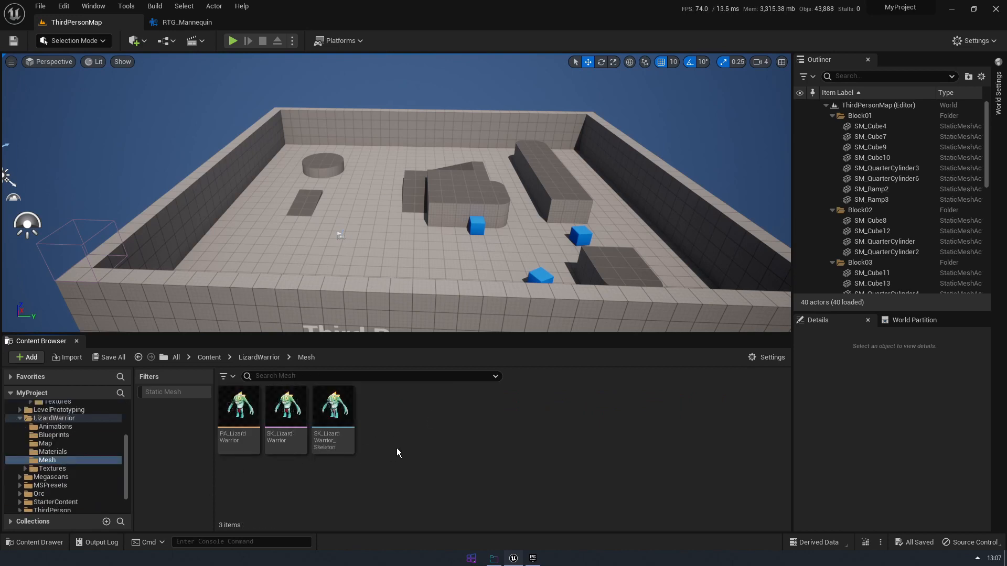
pyautogui.hotkey('alt', 'Left')
pyautogui.hotkey('alt', 'Left')
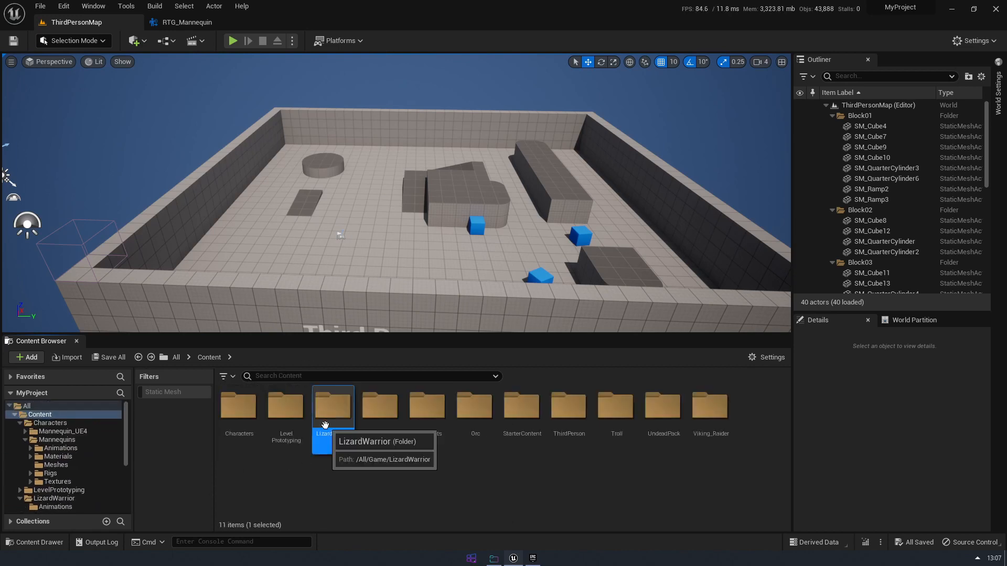
# Reopen the RTG_Mannequin retargeter from the Characters/Mannequins/Rigs folder
pyautogui.doubleClick(238, 407)
pyautogui.doubleClick(284, 405)
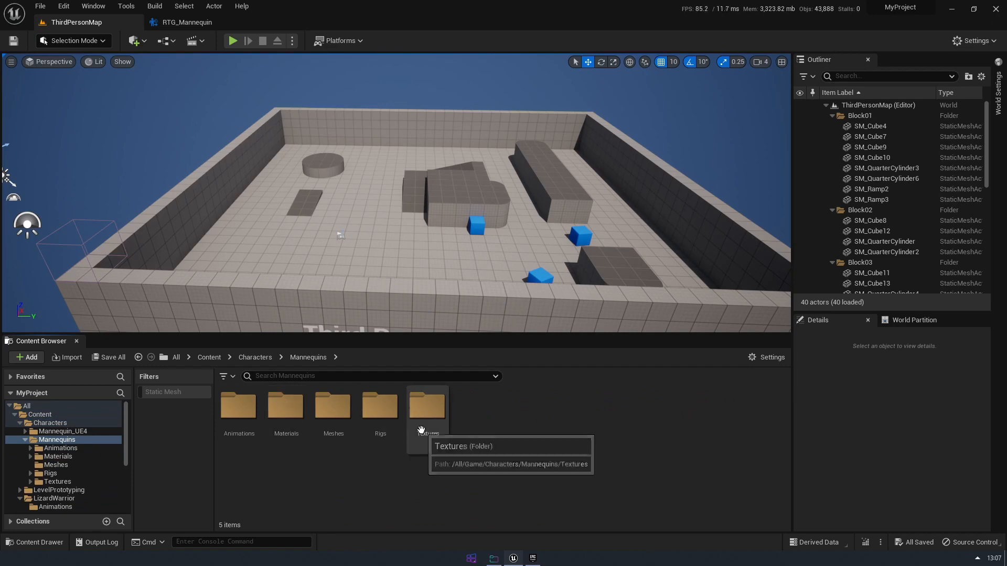
pyautogui.doubleClick(389, 408)
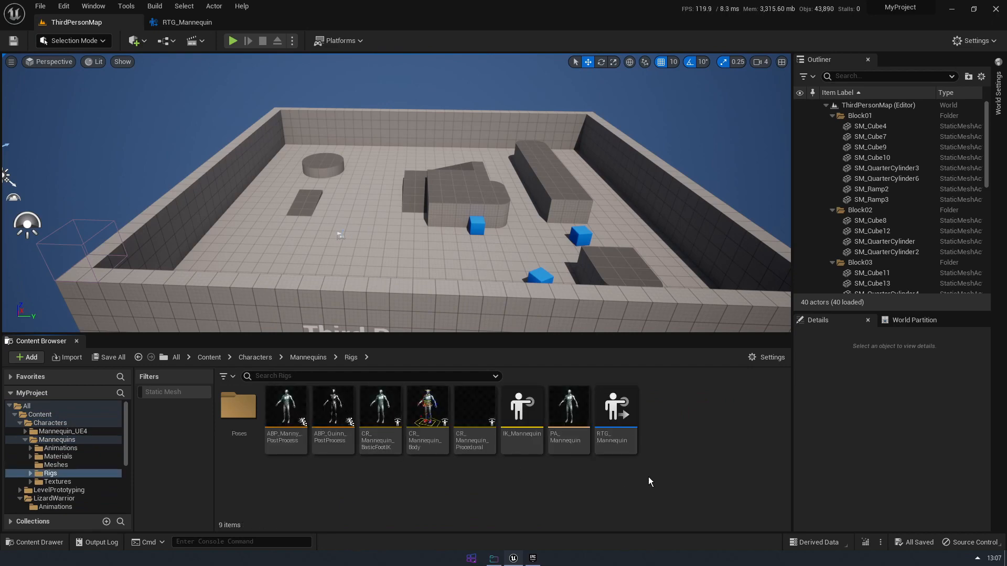
pyautogui.doubleClick(621, 422)
pyautogui.scroll(-5, 599, 307)
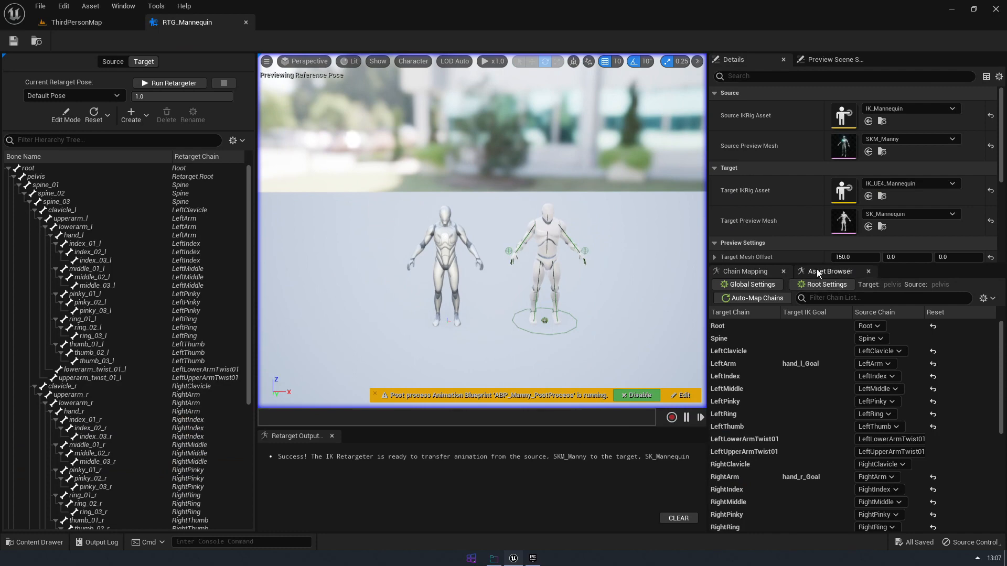
# Show the retargeter's animation assets and switch the preview to the running retargeter and back to the retarget pose
pyautogui.click(818, 275)
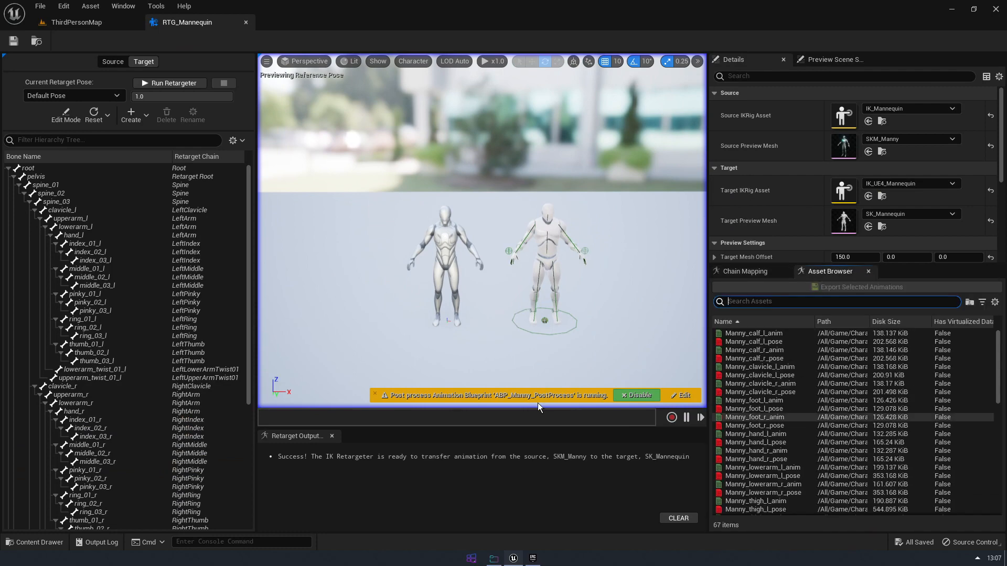
pyautogui.press('d')
pyautogui.moveTo(524, 295); pyautogui.dragTo(511, 311, button='right')
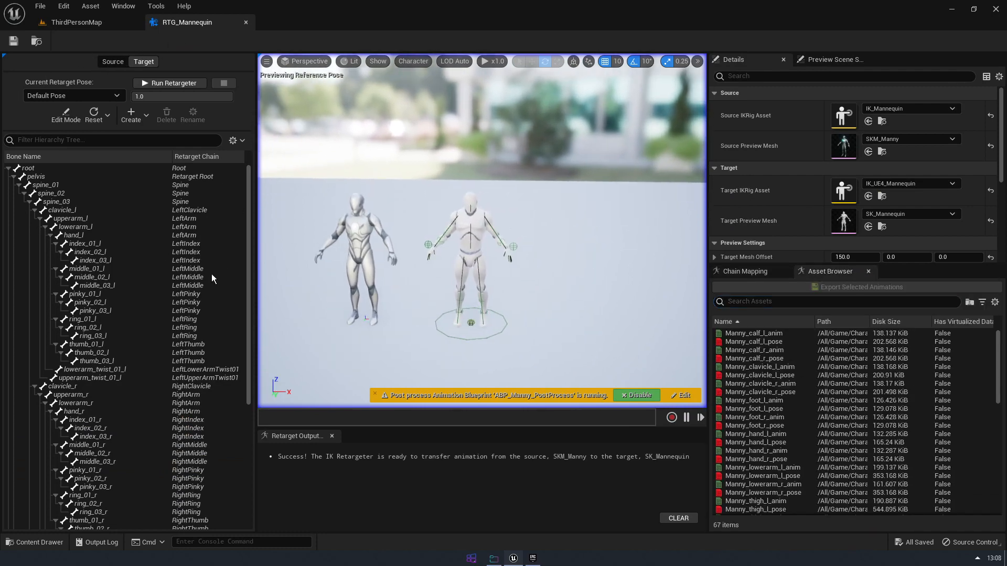
pyautogui.click(173, 84)
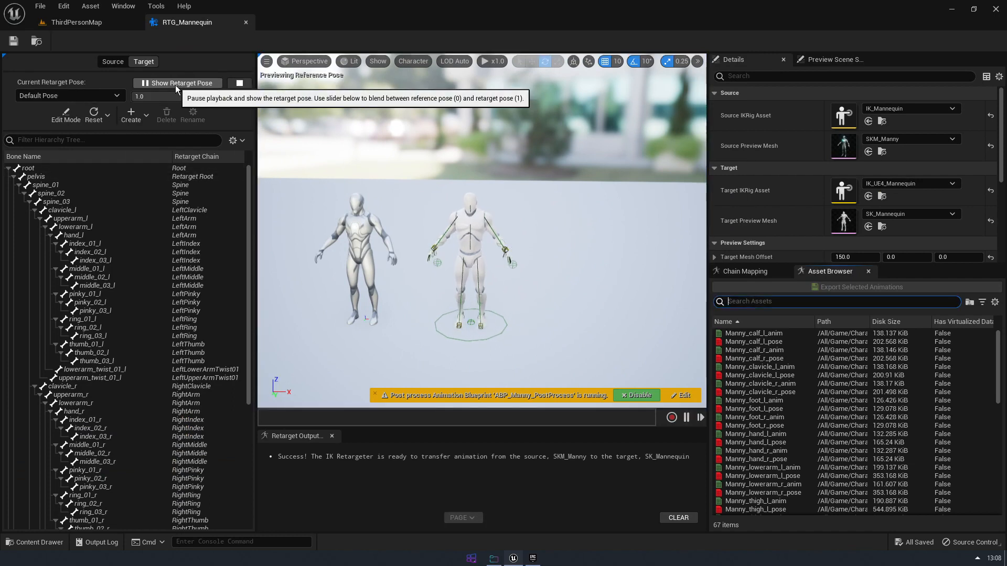
pyautogui.click(175, 85)
# Enter pose editing for the target, filter the bone hierarchy by "arm" and select the lowerarm_l bone
pyautogui.click(66, 115)
pyautogui.moveTo(439, 227); pyautogui.dragTo(459, 243, button='right')
pyautogui.click(111, 209)
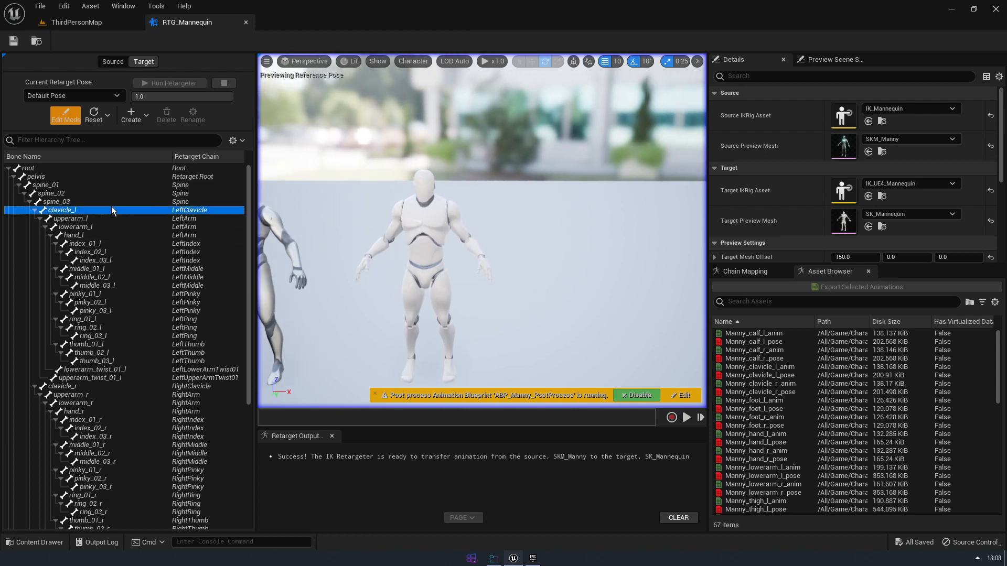
pyautogui.click(100, 234)
pyautogui.scroll(-2, 70, 160)
pyautogui.click(70, 140)
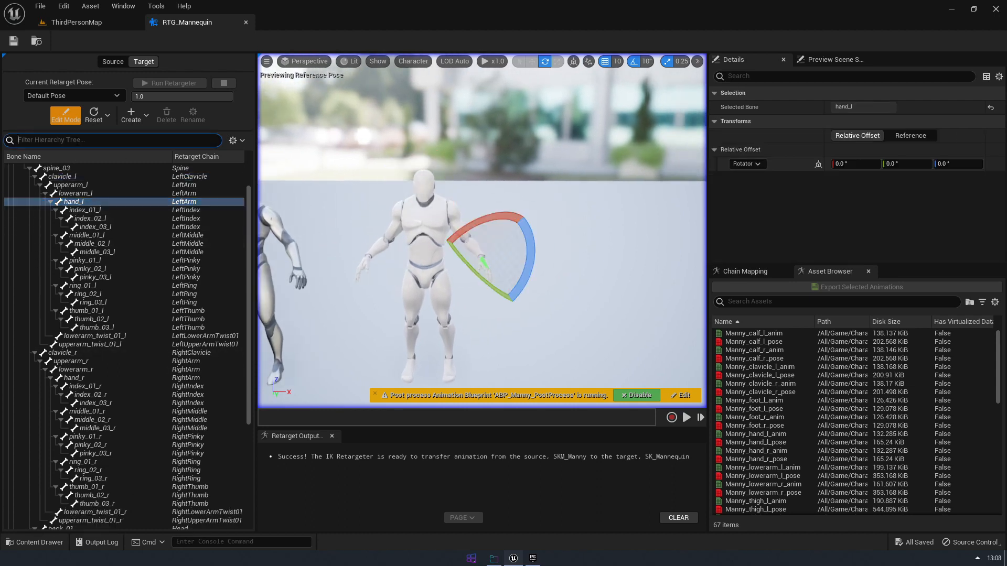
pyautogui.write('arm')
pyautogui.click(55, 177)
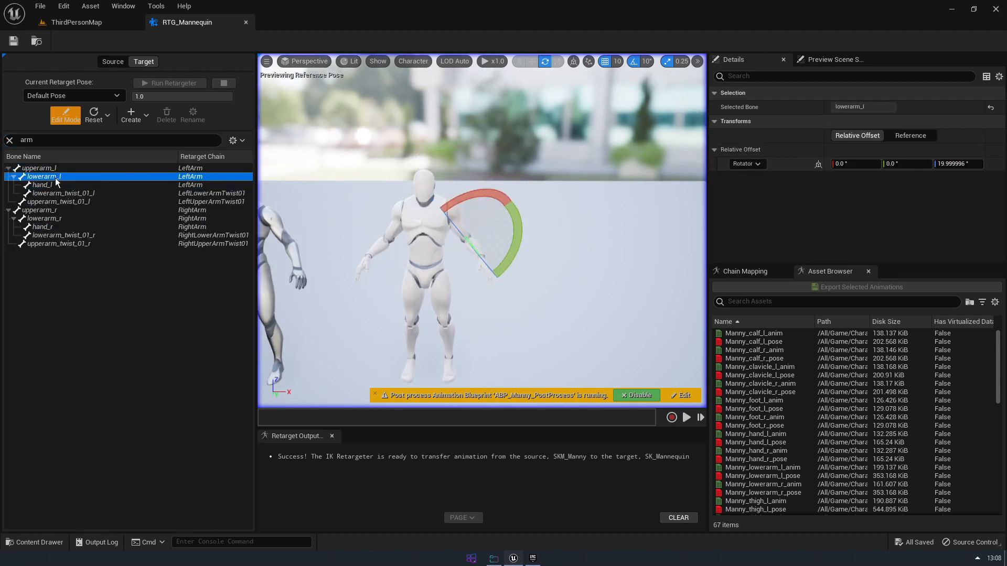
pyautogui.click(81, 169)
pyautogui.click(84, 177)
pyautogui.moveTo(514, 236)
pyautogui.mouseDown()
pyautogui.moveTo(510, 250)
pyautogui.moveTo(517, 232)
pyautogui.mouseUp()
pyautogui.hotkey('ctrl', 'z')
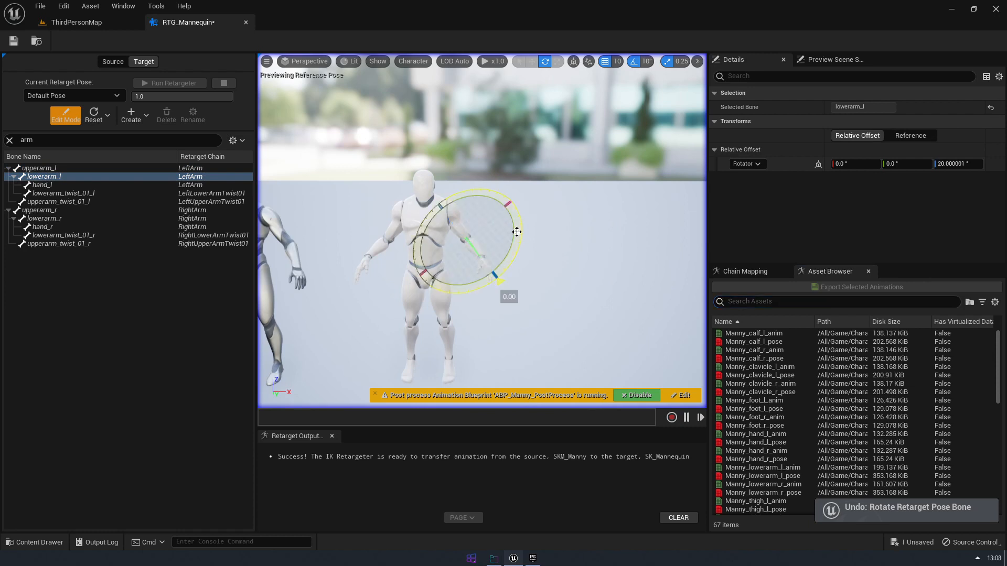
pyautogui.click(476, 263)
pyautogui.click(71, 177)
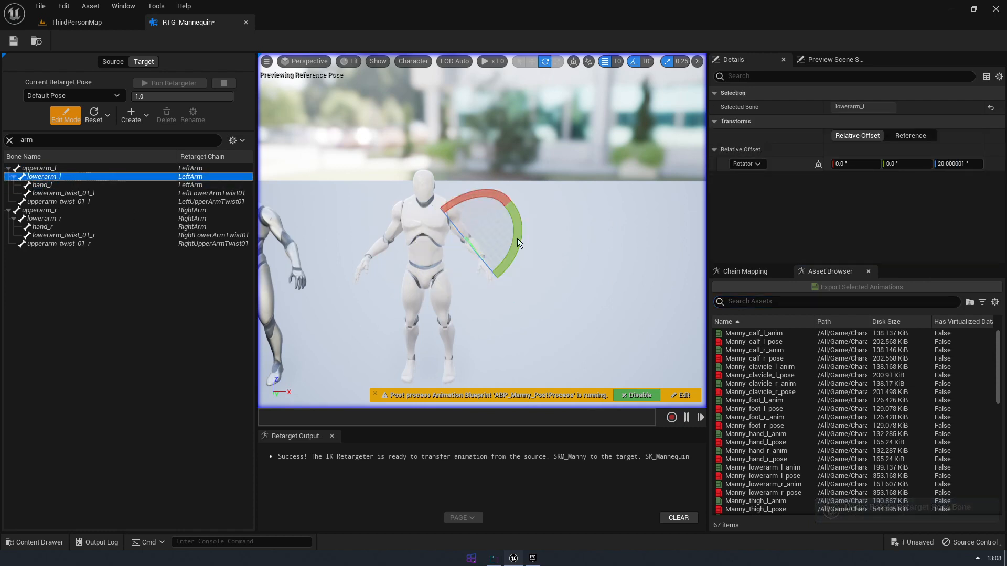
pyautogui.click(519, 228)
# Rotate the lowerarm_l bone to a relative Y offset of about -50° and leave pose editing
pyautogui.click(84, 176)
pyautogui.moveTo(511, 205); pyautogui.dragTo(523, 233)
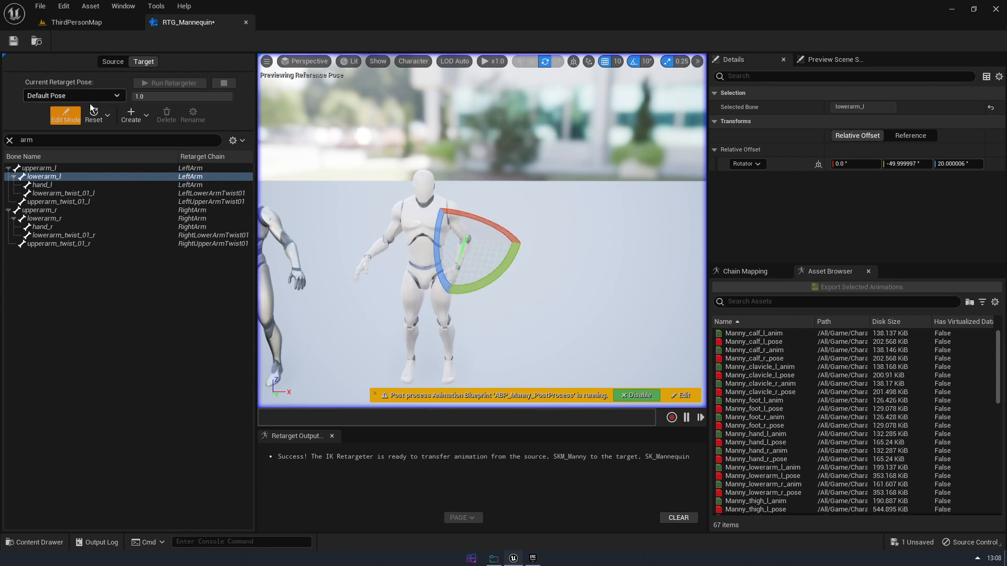
pyautogui.click(75, 113)
# Run the retargeter and preview the MF_Run_Fwd animation on the target character
pyautogui.click(168, 83)
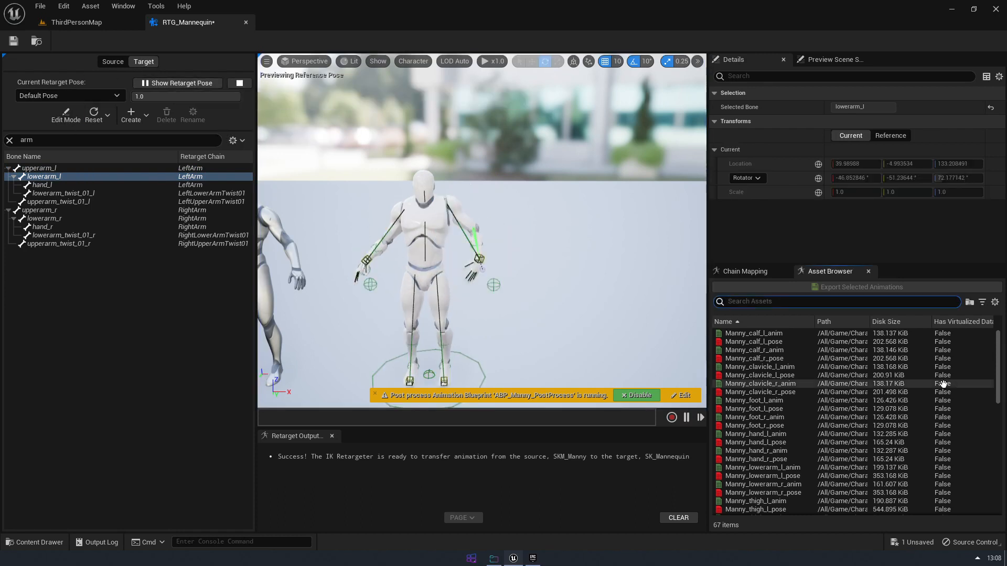
pyautogui.scroll(-5, 788, 432)
pyautogui.scroll(-3, 788, 432)
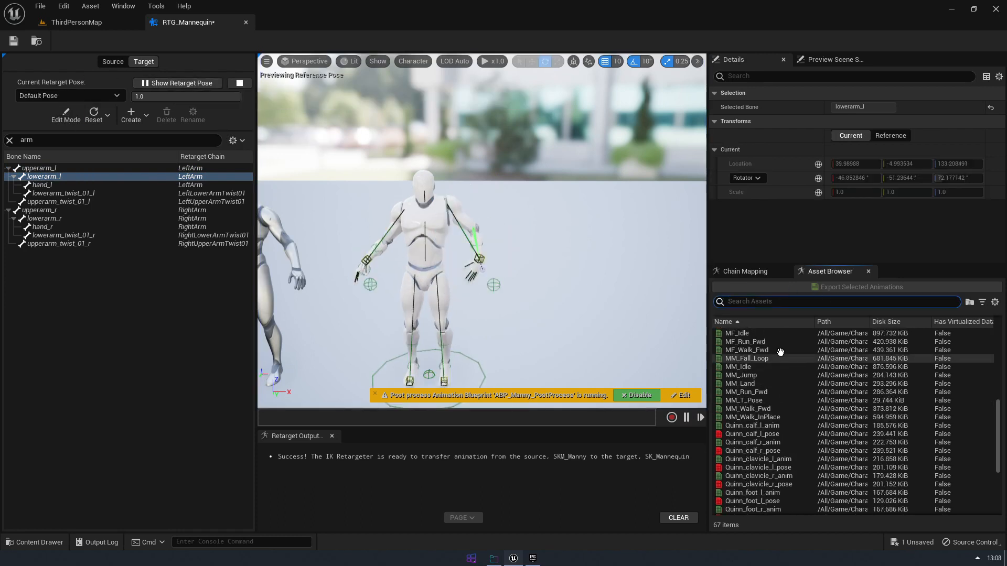
pyautogui.click(760, 341)
pyautogui.moveTo(543, 299)
pyautogui.keyDown('alt'); pyautogui.mouseDown()
pyautogui.moveTo(446, 315)
pyautogui.moveTo(566, 320)
pyautogui.moveTo(503, 283)
pyautogui.moveTo(529, 288)
pyautogui.mouseUp(); pyautogui.keyUp('alt')
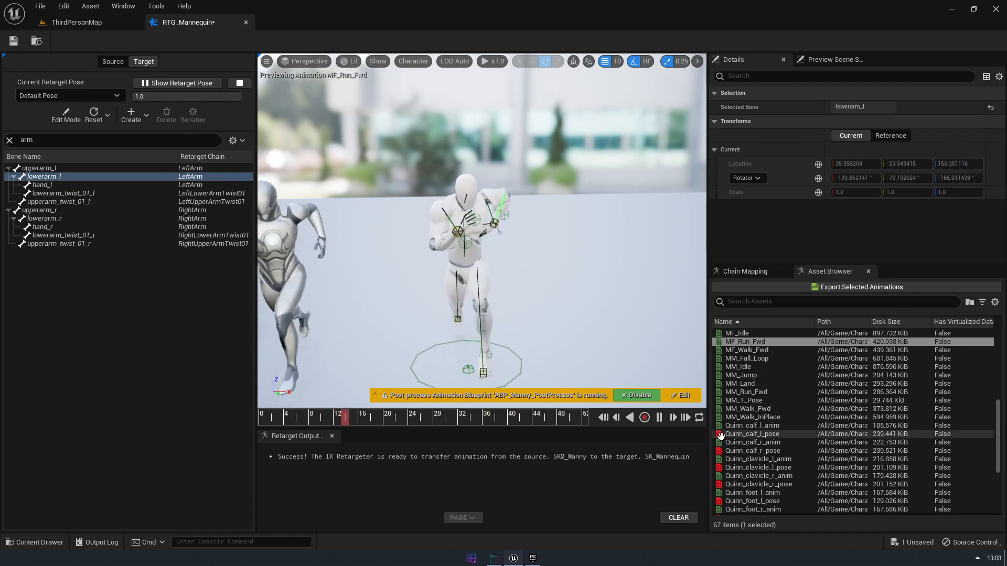
# Reset the selected lowerarm_l bone in the target's default retarget pose
pyautogui.click(97, 122)
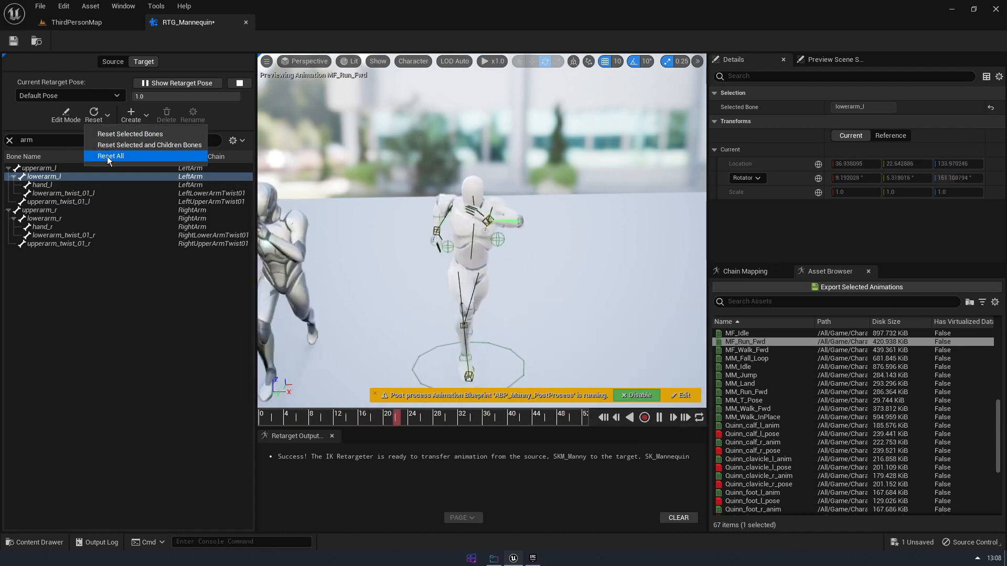
pyautogui.click(112, 134)
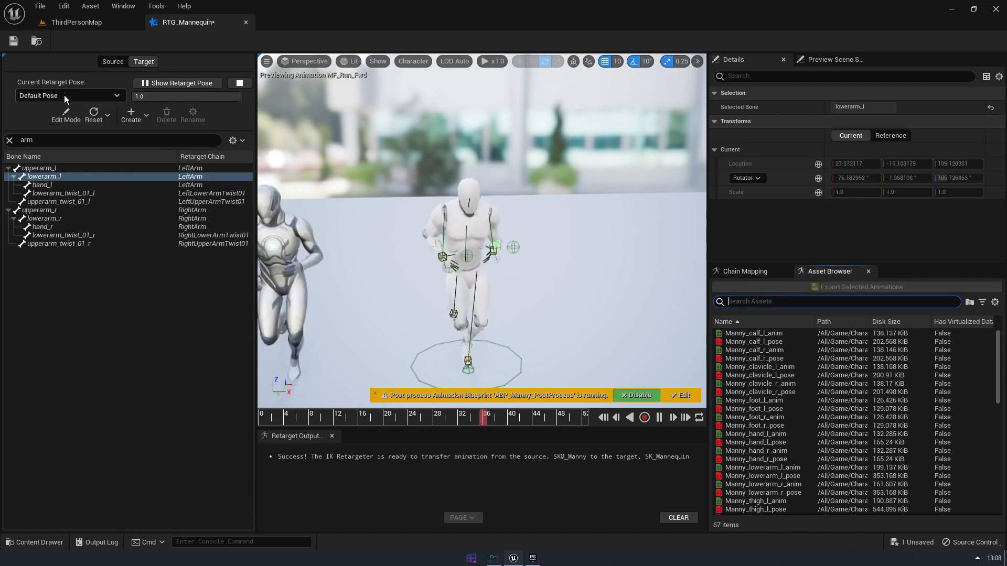
# Return to pose editing for the target and clear the "arm" filter from the bone hierarchy
pyautogui.click(63, 114)
pyautogui.moveTo(583, 303); pyautogui.dragTo(564, 286, button='right')
pyautogui.click(583, 303)
pyautogui.scroll(-7, 563, 272)
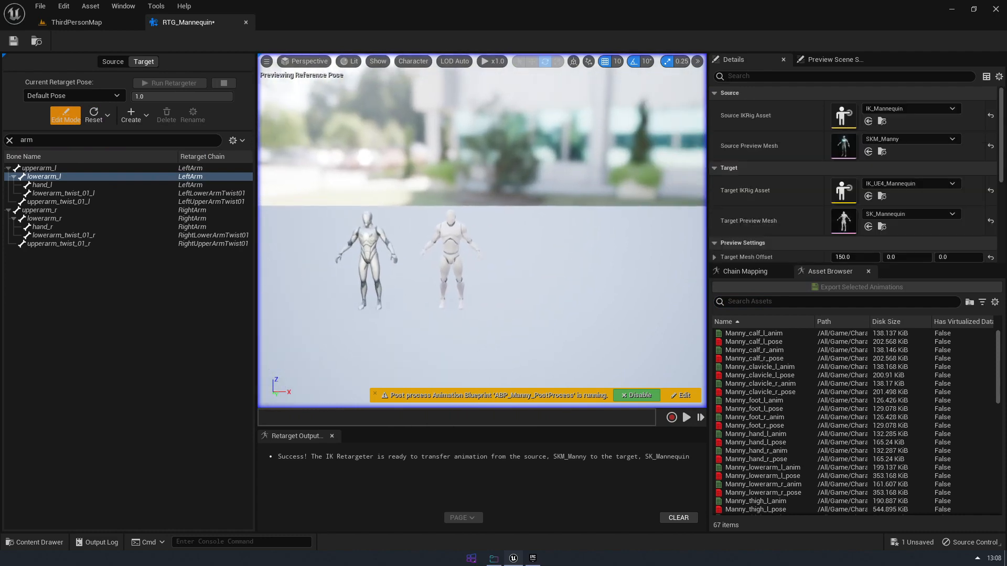
pyautogui.moveTo(494, 271); pyautogui.dragTo(492, 282, button='right')
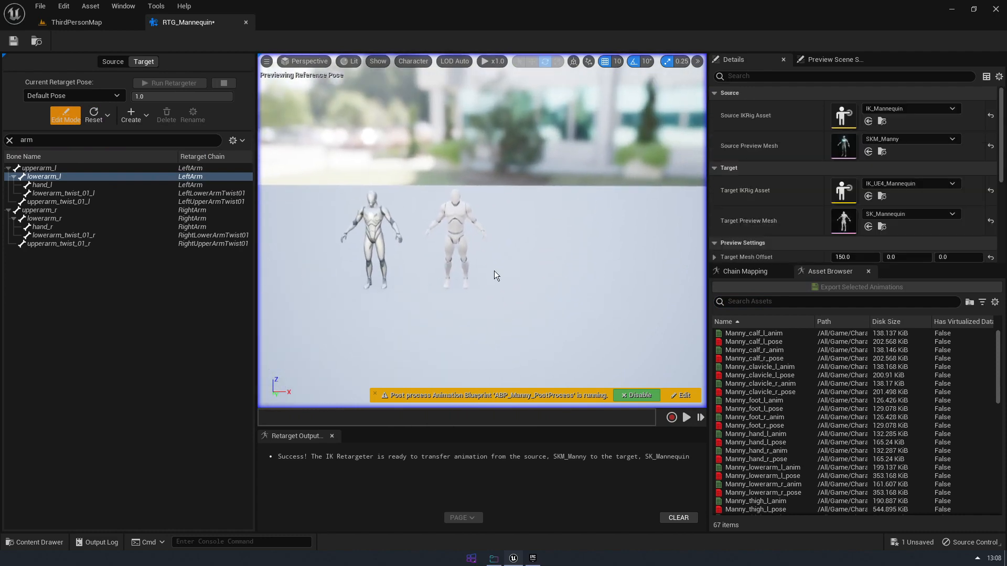
pyautogui.click(9, 140)
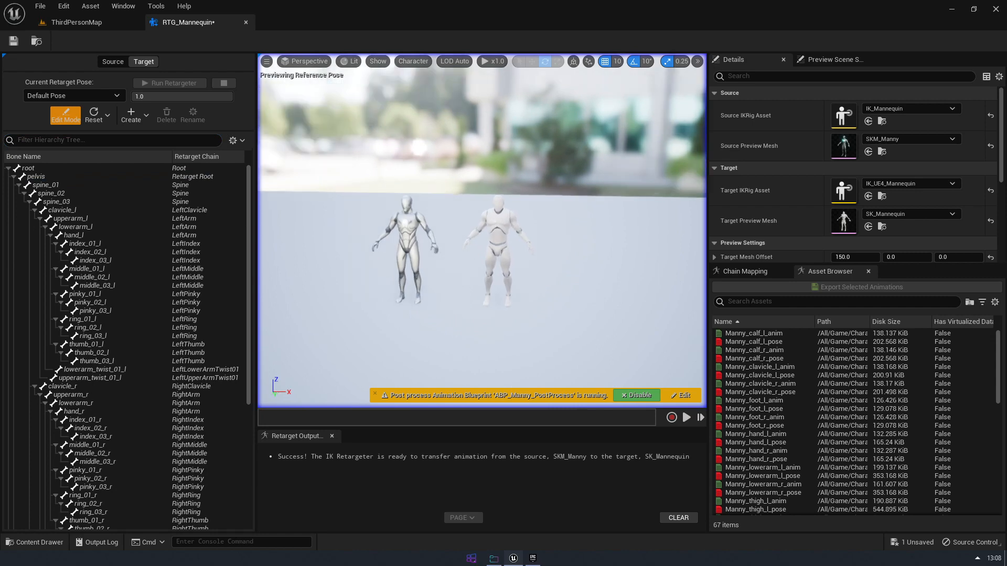
# Set the target preview mesh to SK_LizardWarrior and enlarge the retarget output log
pyautogui.click(915, 215)
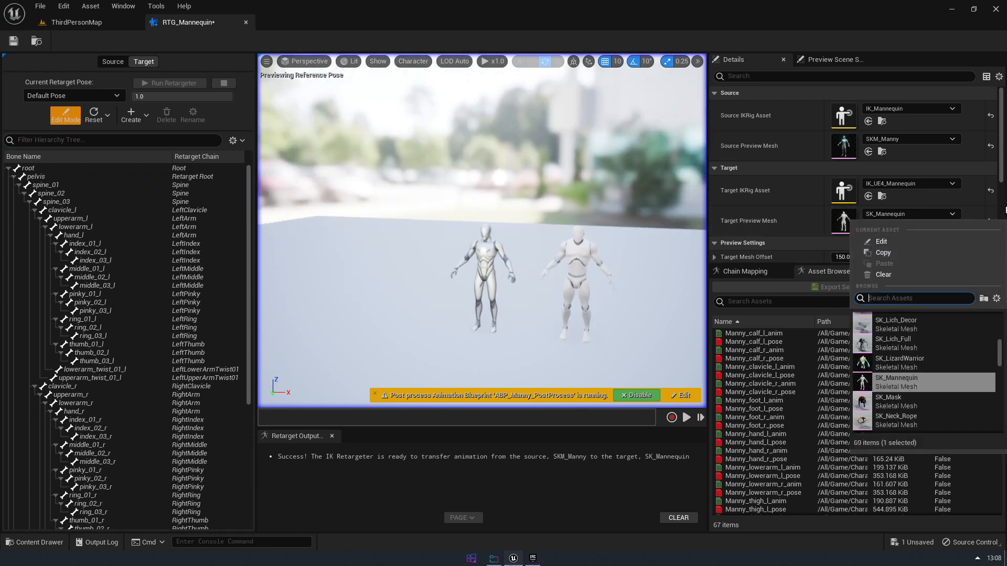
pyautogui.moveTo(907, 351)
pyautogui.scroll(-1, 908, 352)
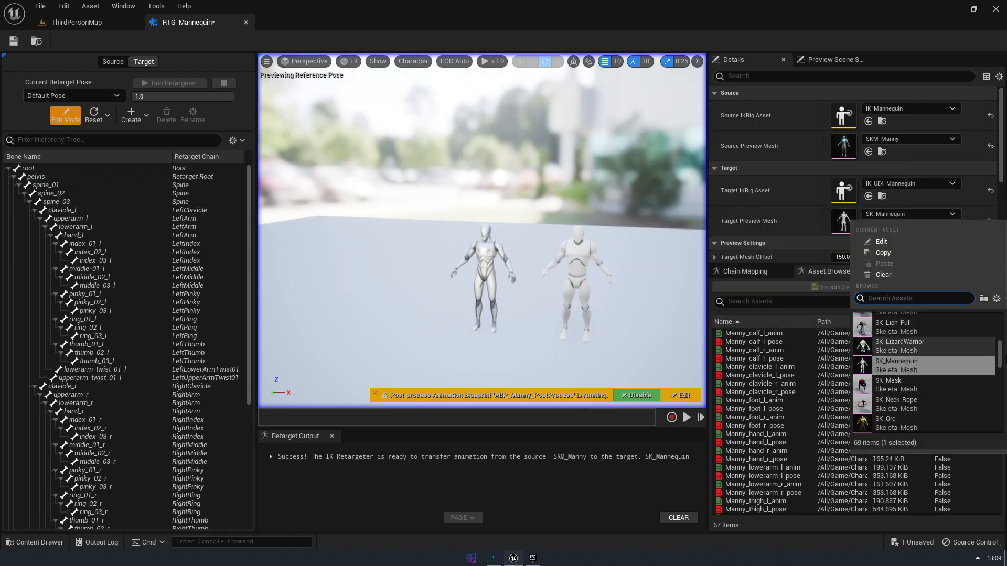
pyautogui.click(904, 345)
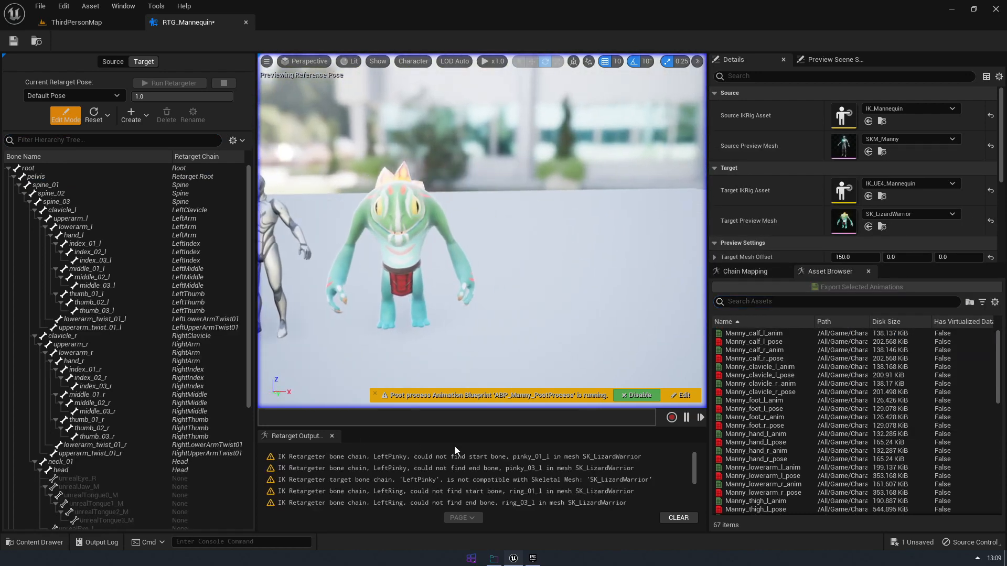
pyautogui.moveTo(384, 421); pyautogui.dragTo(384, 310)
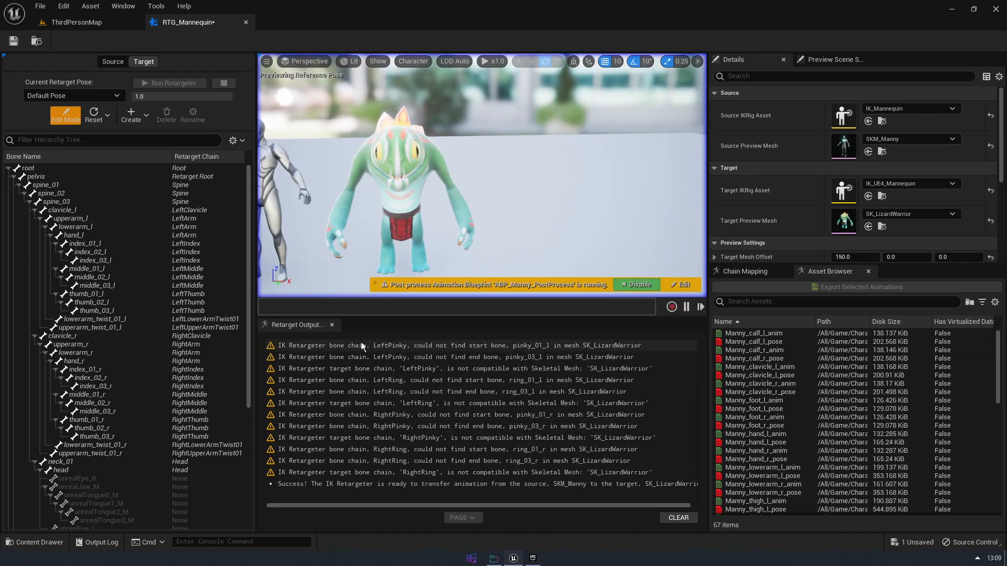
# Shrink the retarget output log to enlarge the preview viewport, framing both characters
pyautogui.moveTo(457, 220); pyautogui.dragTo(407, 209, button='right')
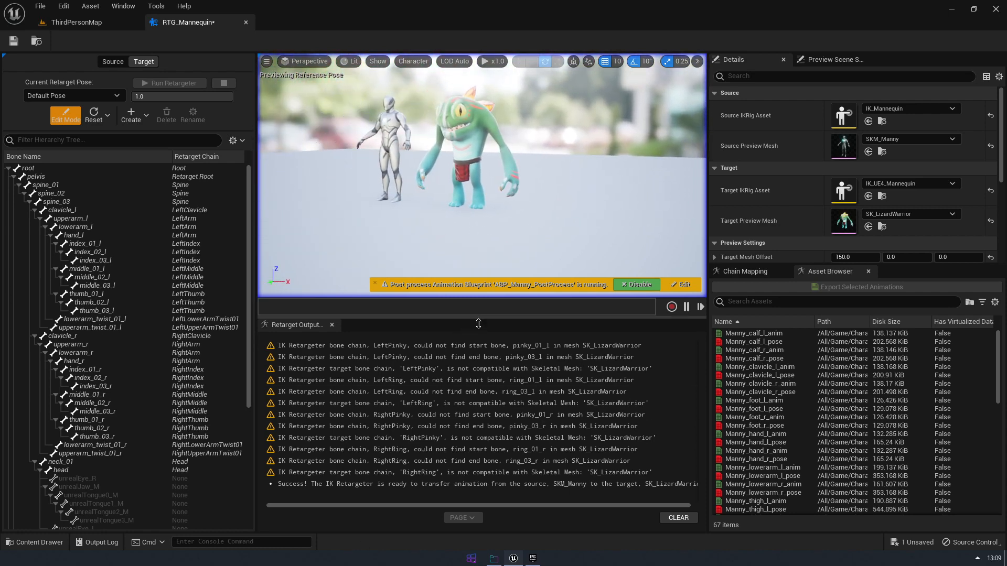
pyautogui.moveTo(480, 317); pyautogui.dragTo(471, 390)
pyautogui.moveTo(481, 292); pyautogui.dragTo(479, 279, button='right')
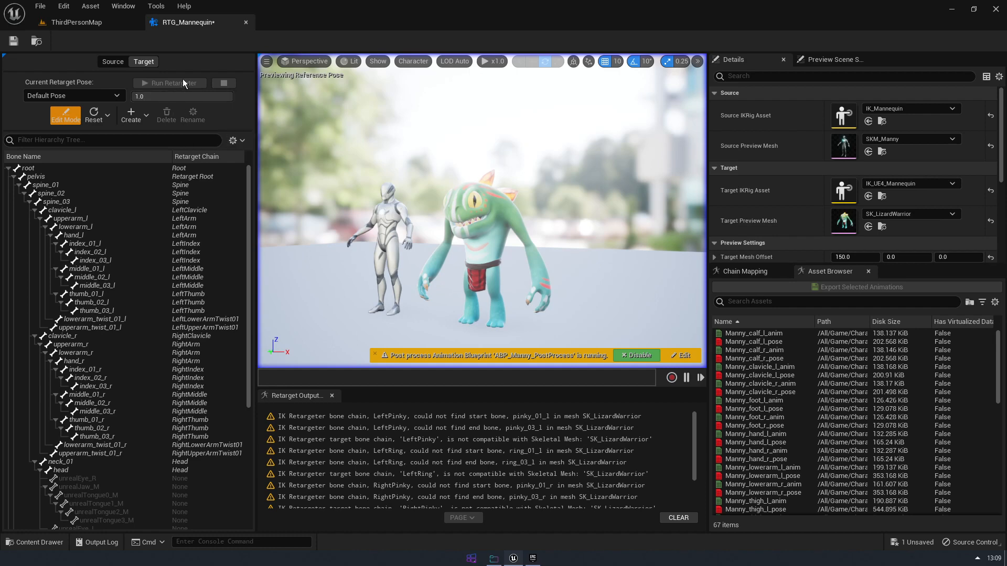
# Preview the MF_Run_Fwd animation on the Lizard Warrior and examine the retargeted run from several angles
pyautogui.click(143, 62)
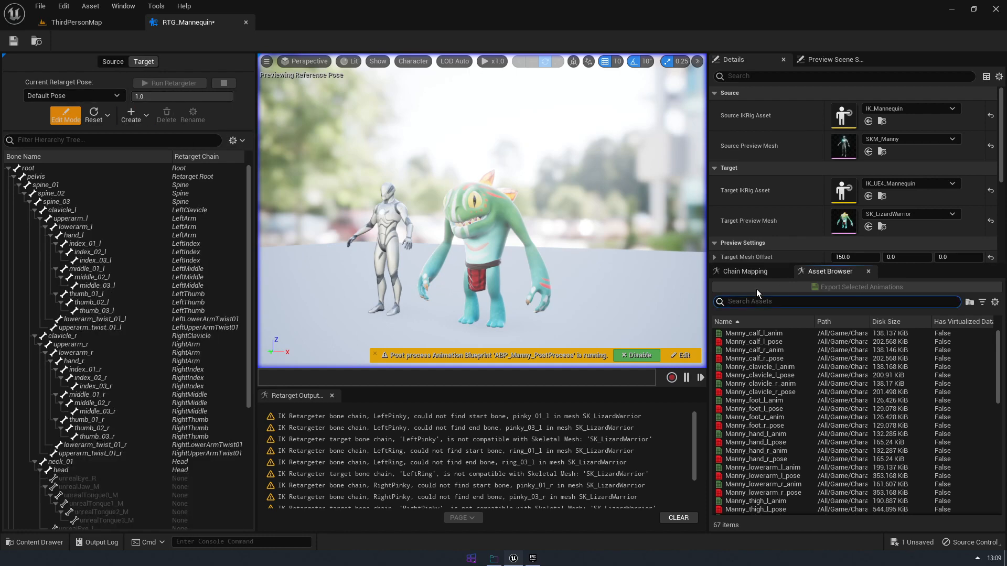
pyautogui.click(747, 272)
pyautogui.click(841, 273)
pyautogui.scroll(-10, 816, 399)
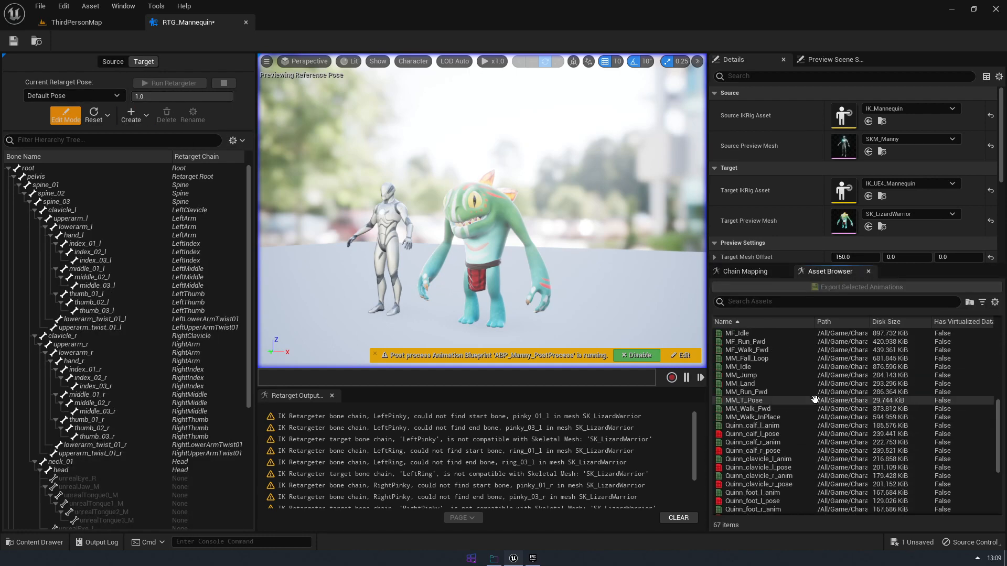
pyautogui.doubleClick(771, 342)
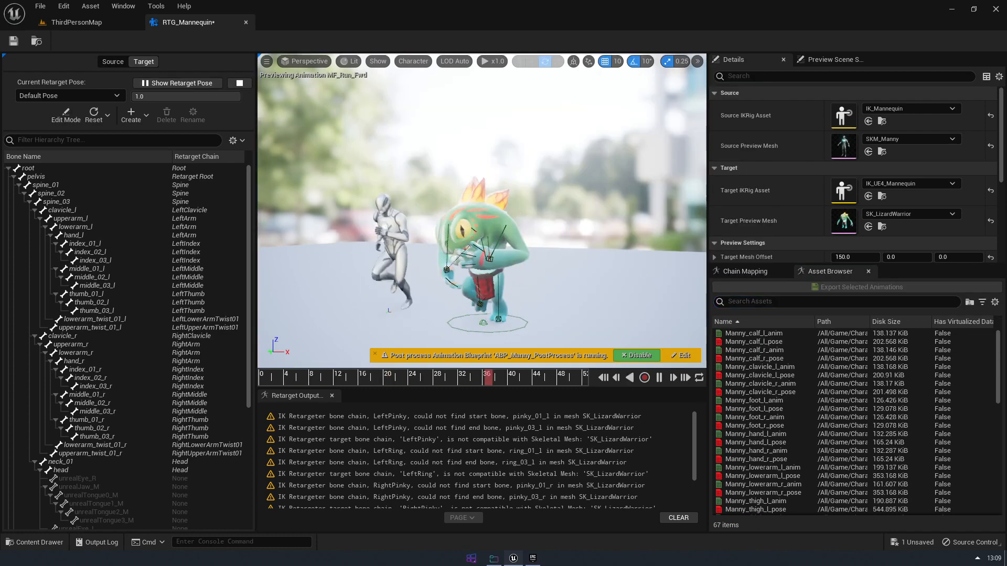
pyautogui.keyDown('alt'); pyautogui.moveTo(572, 236); pyautogui.dragTo(472, 325); pyautogui.keyUp('alt')
pyautogui.click(510, 208)
pyautogui.press('f')
pyautogui.scroll(-8, 510, 208)
pyautogui.scroll(-5, 472, 325)
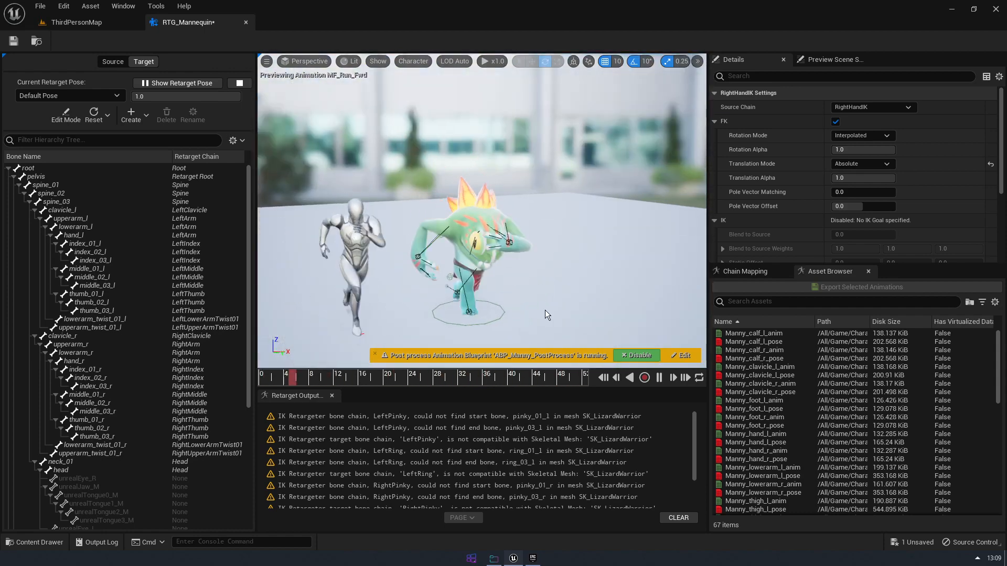
pyautogui.keyDown('alt'); pyautogui.moveTo(545, 315); pyautogui.dragTo(557, 333); pyautogui.keyUp('alt')
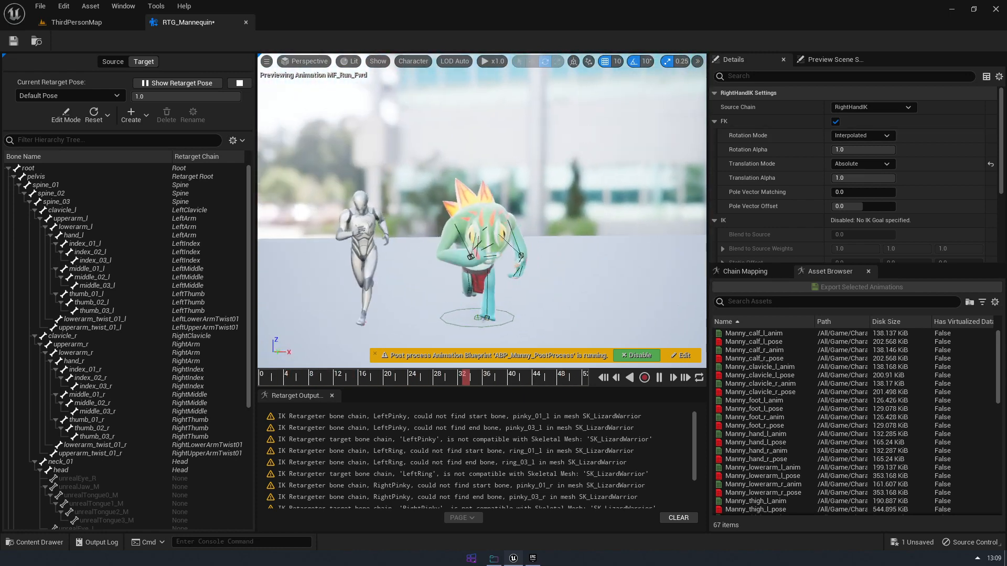
# Set the source IK Rig to IK_UE4_Mannequin and the target IK Rig to IK_Mannequin
pyautogui.click(448, 152)
pyautogui.click(881, 108)
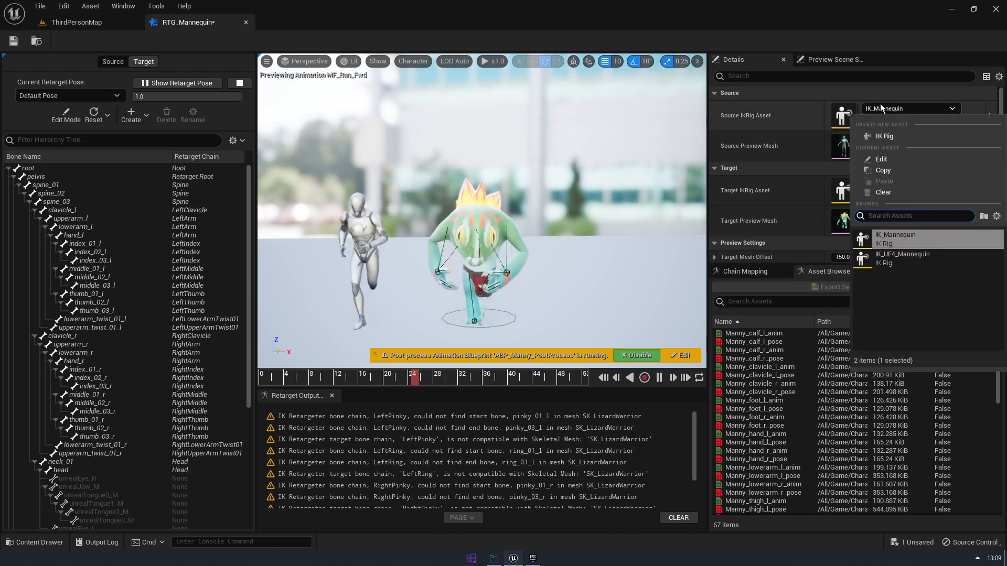
pyautogui.click(910, 258)
pyautogui.click(897, 184)
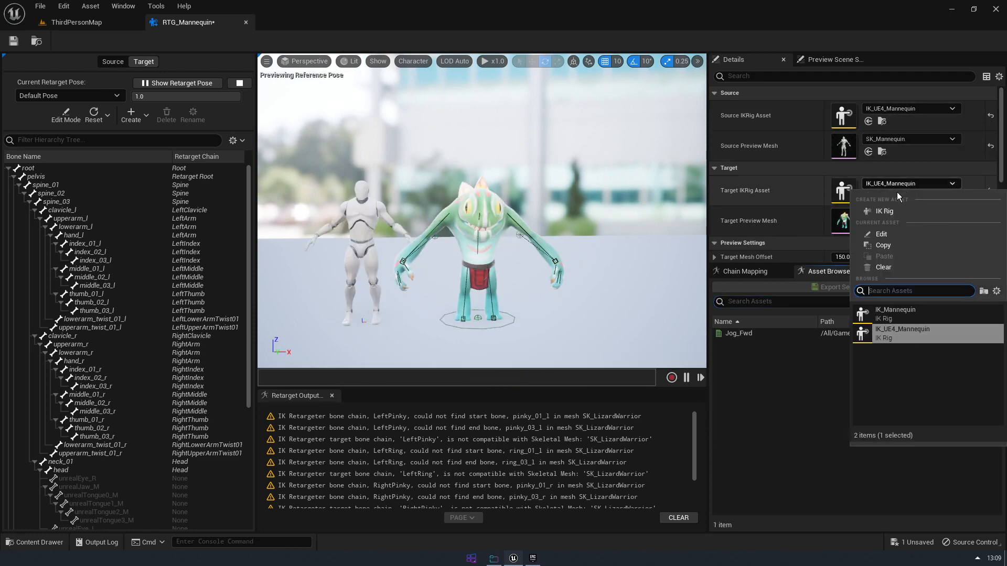
pyautogui.click(912, 314)
# Set the source preview mesh to SK_LizardWarrior
pyautogui.click(911, 214)
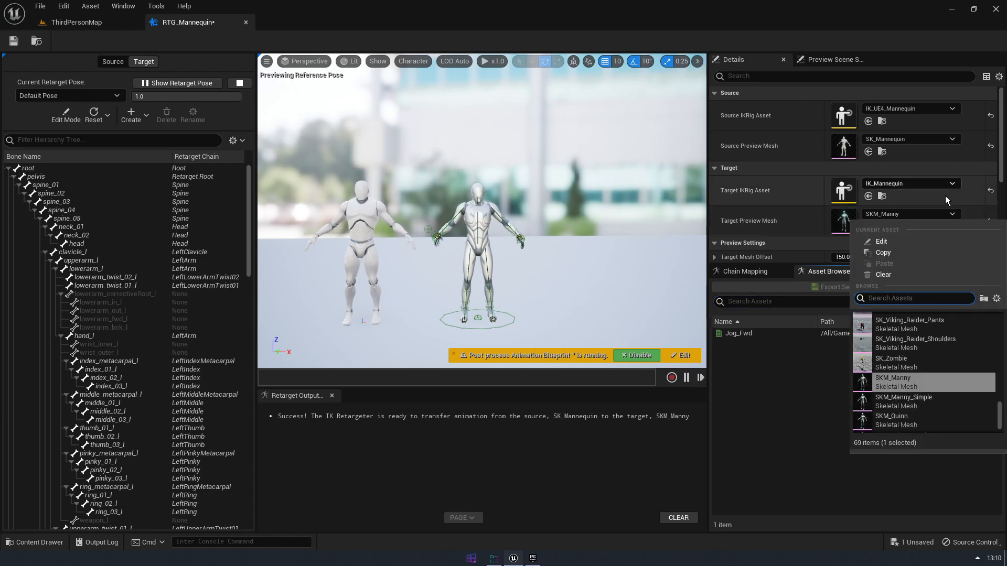
pyautogui.click(909, 139)
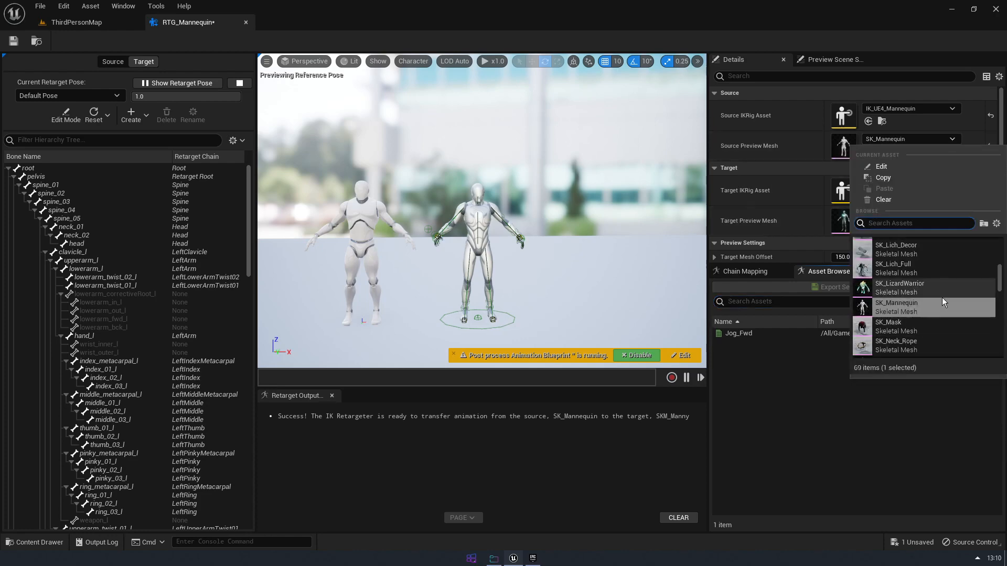
pyautogui.click(900, 287)
# Preview the Lizard Warrior's Anim_Attack_1 and Anim_Fall animations retargeted onto Manny
pyautogui.click(775, 342)
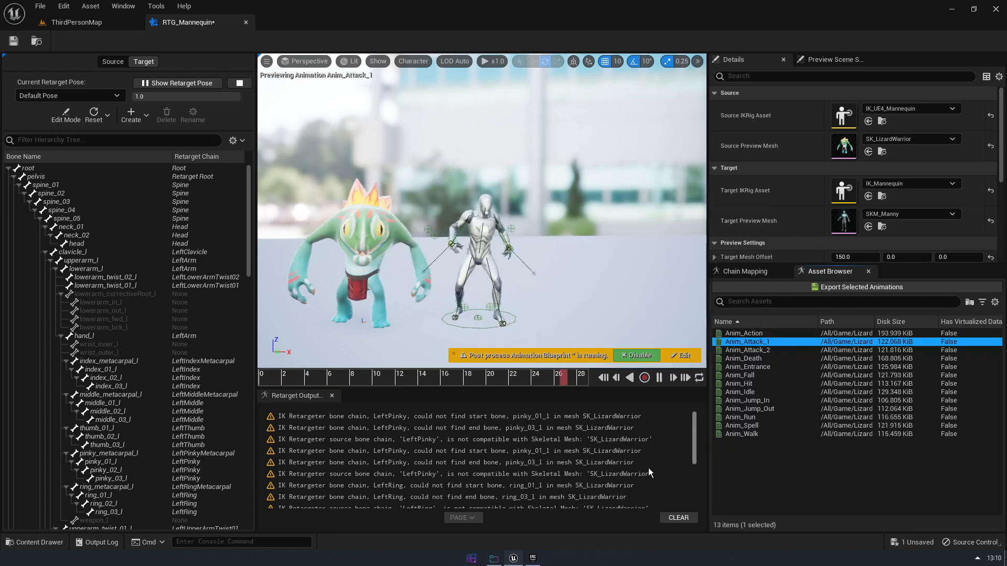
pyautogui.keyDown('alt'); pyautogui.moveTo(587, 273); pyautogui.dragTo(482, 262); pyautogui.keyUp('alt')
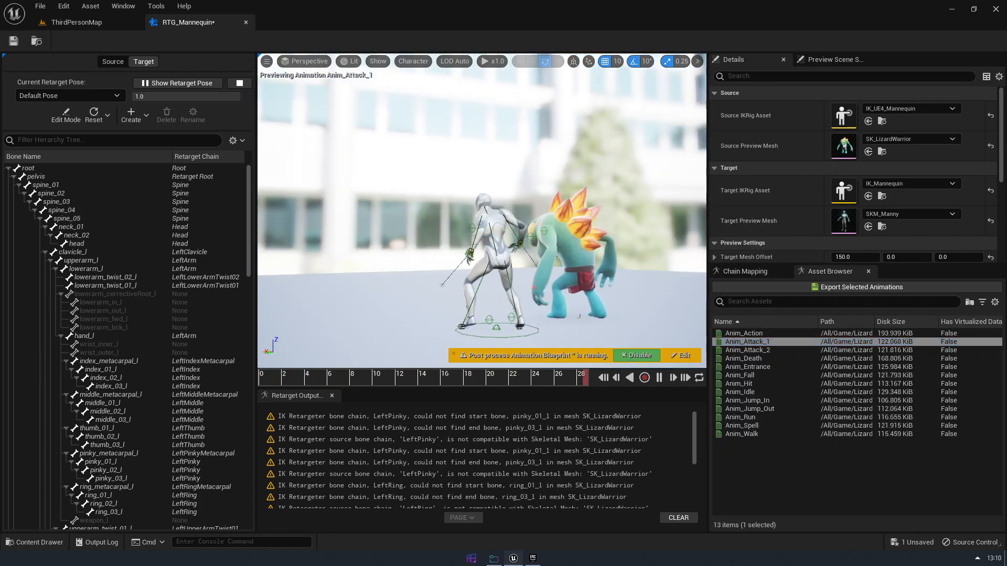
pyautogui.keyDown('alt'); pyautogui.moveTo(483, 209); pyautogui.dragTo(639, 209); pyautogui.keyUp('alt')
pyautogui.click(739, 375)
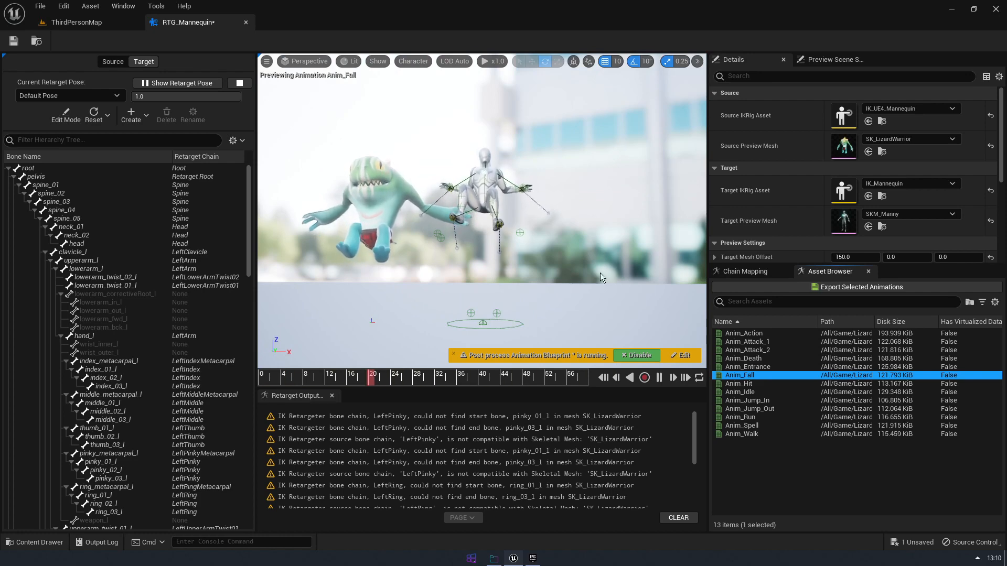
# Set the source preview mesh to SK_Orc and preview its Anim_attack3 animation on Manny
pyautogui.click(929, 140)
pyautogui.scroll(-5, 928, 301)
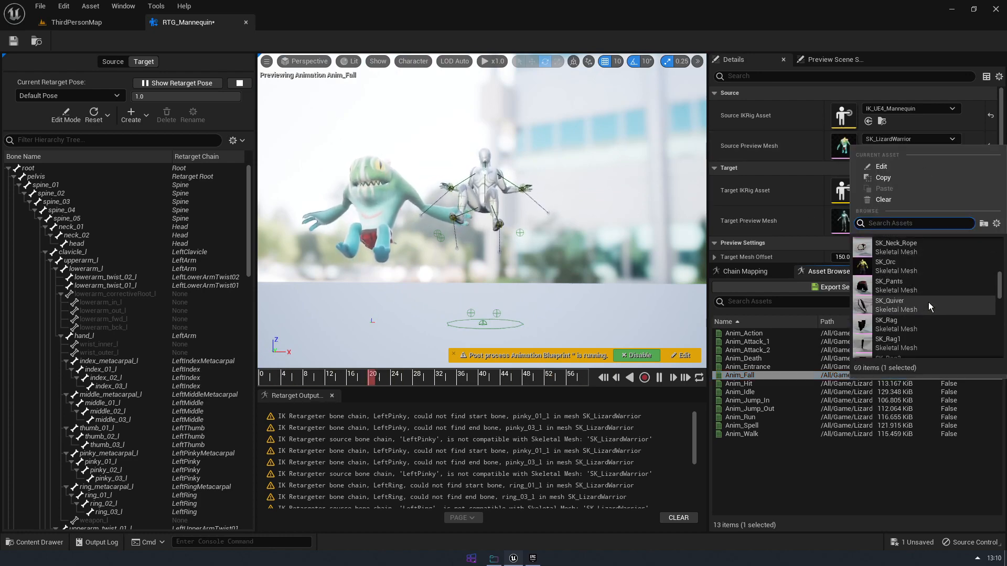
pyautogui.click(928, 302)
pyautogui.click(779, 351)
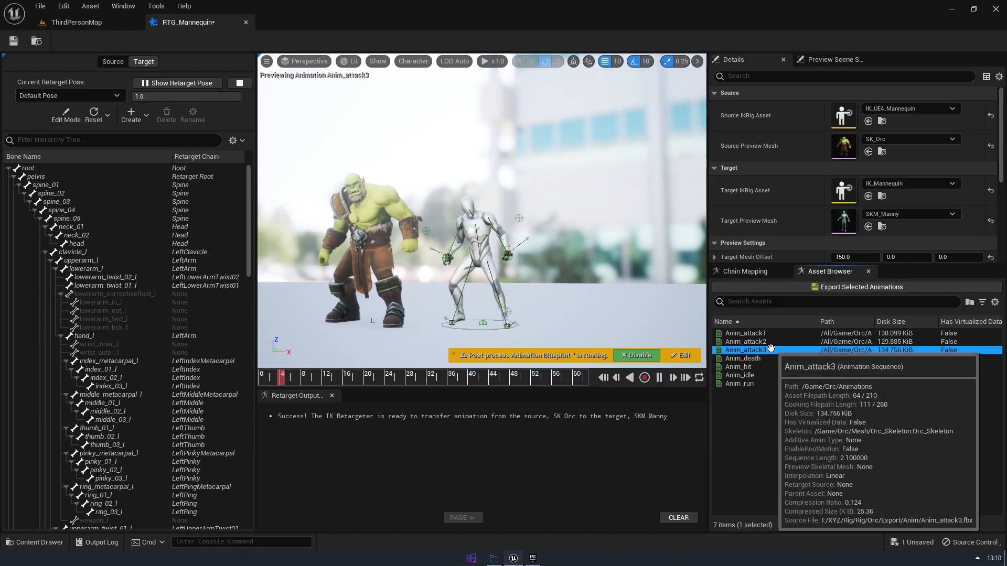
pyautogui.keyDown('alt'); pyautogui.moveTo(521, 268); pyautogui.dragTo(593, 284); pyautogui.keyUp('alt')
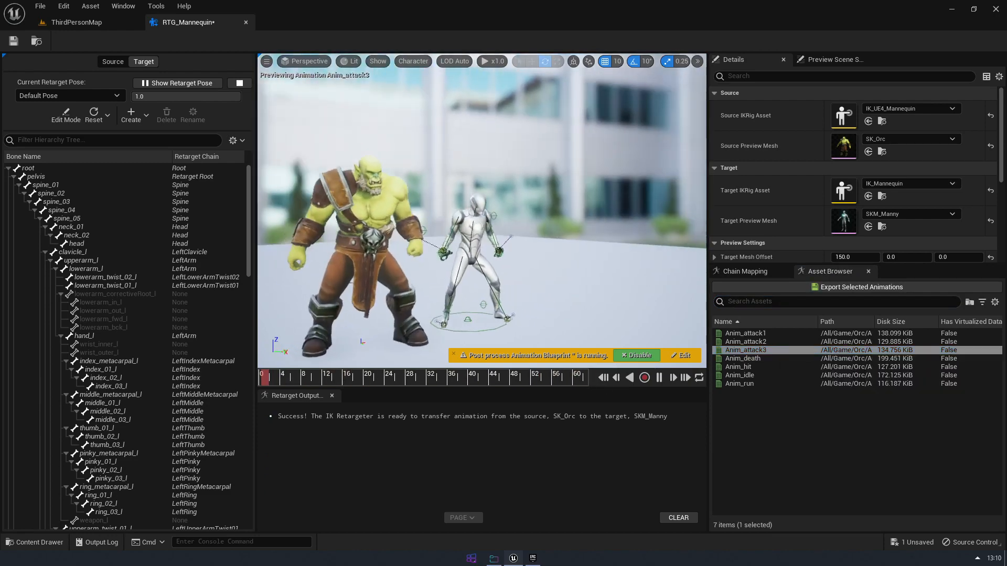
# Set the source IK Rig back to IK_Mannequin and the target IK Rig to IK_UE4_Mannequin
pyautogui.click(903, 108)
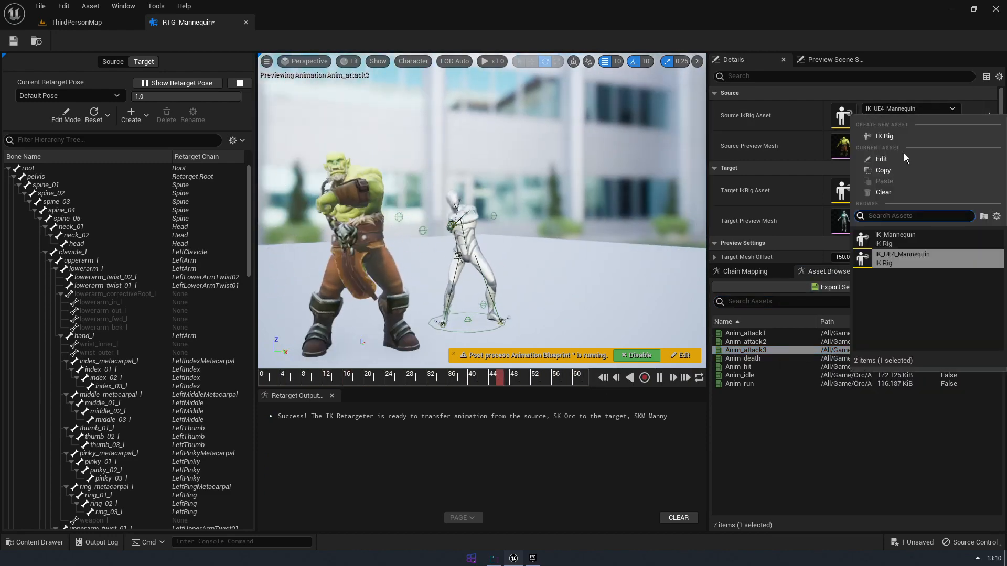
pyautogui.click(903, 241)
pyautogui.click(900, 183)
pyautogui.click(899, 317)
# Find the orc mesh and set SK_Orc as the target preview mesh
pyautogui.click(911, 215)
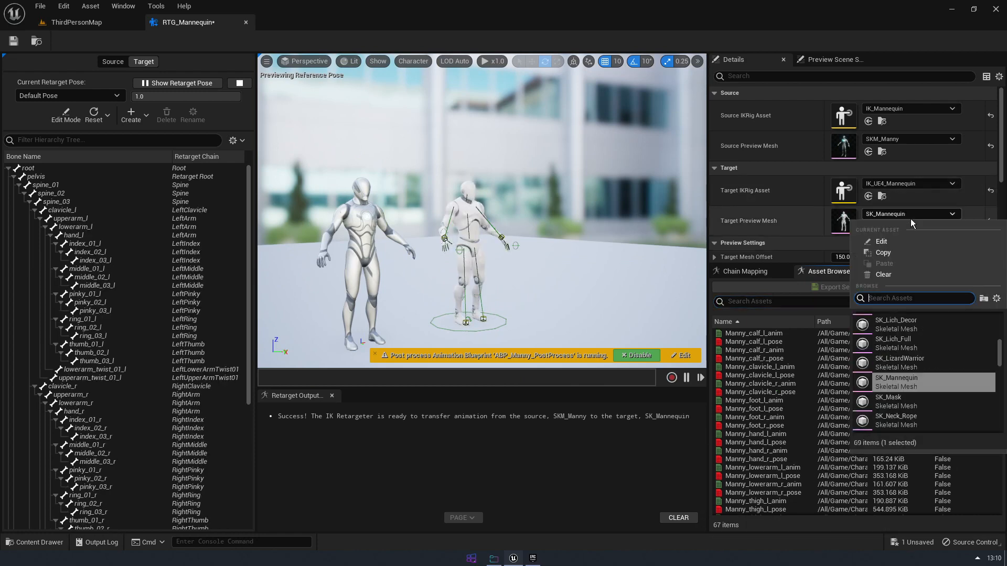
pyautogui.write('orc')
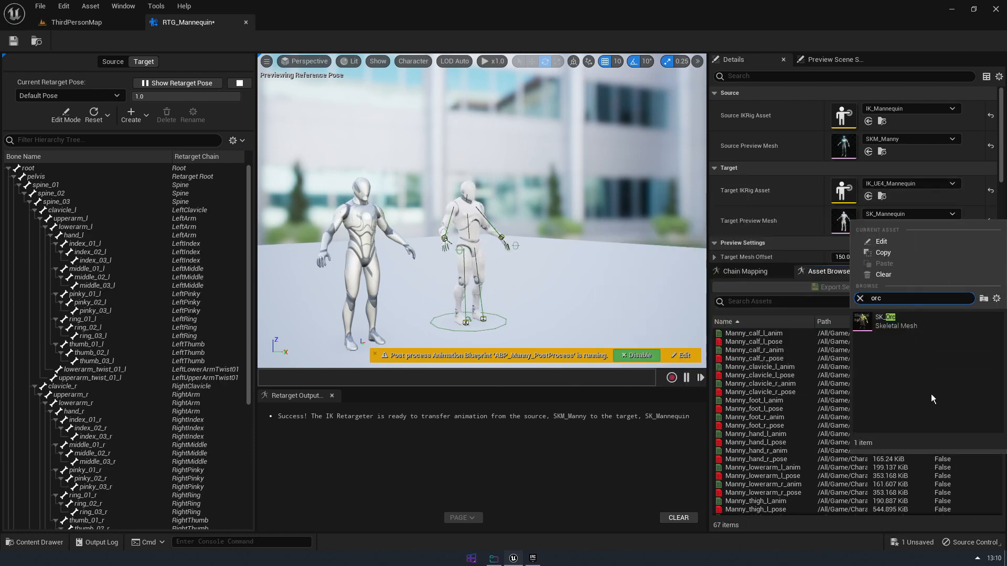
pyautogui.click(892, 321)
# Preview the MF_Run_Fwd and MF_Walk_Fwd animations on the Orc, checking the motion from different angles
pyautogui.scroll(-8, 766, 425)
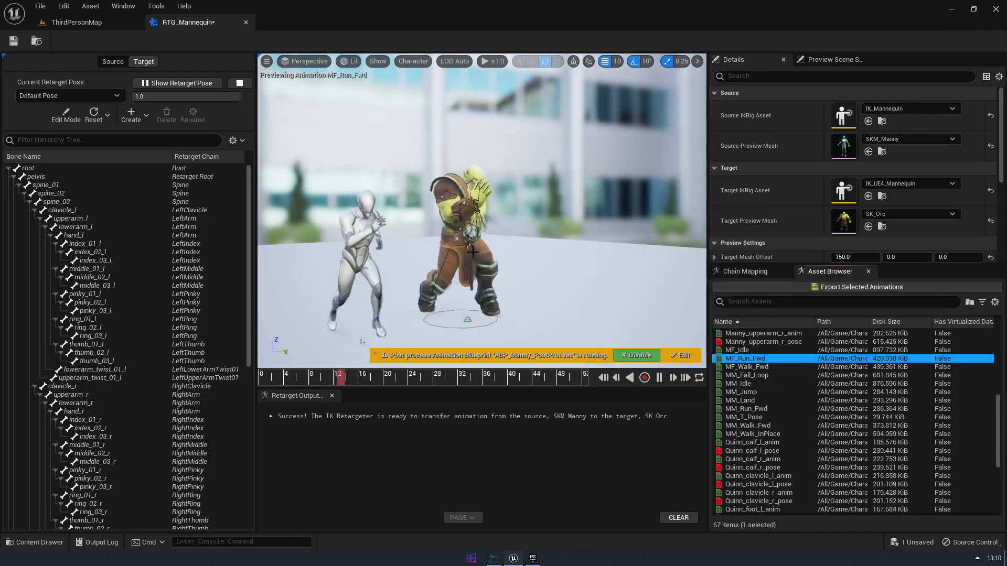
pyautogui.click(786, 376)
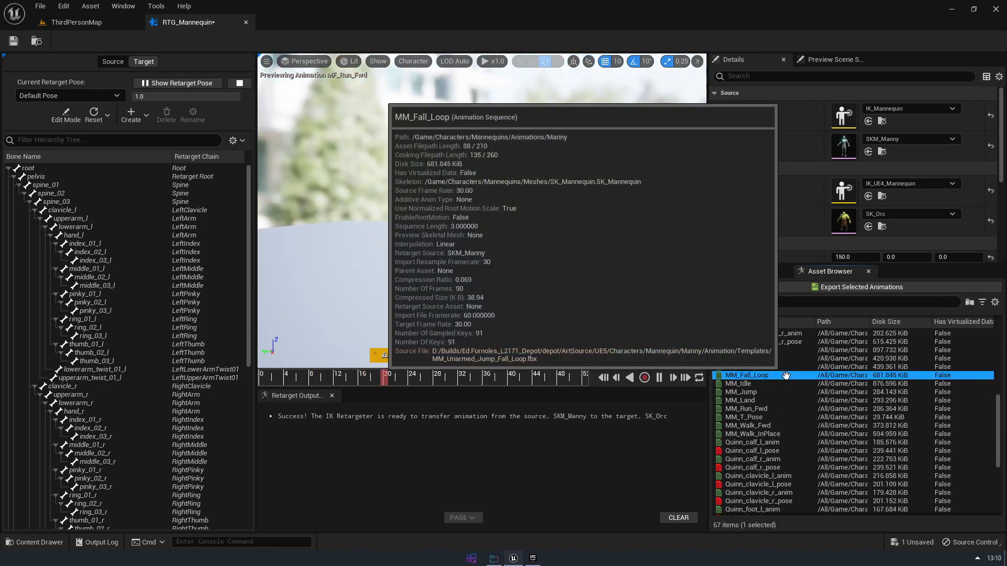
pyautogui.click(729, 368)
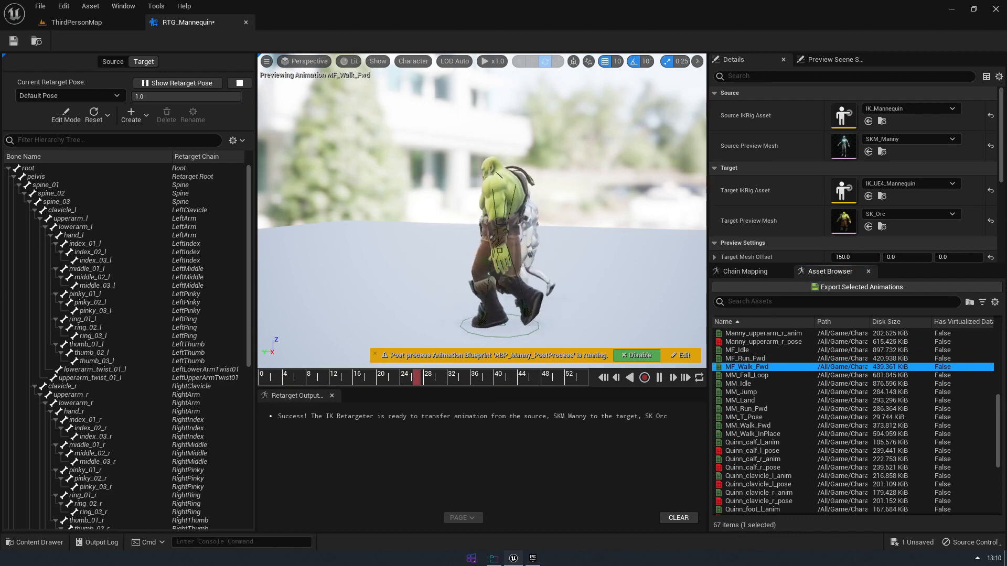
pyautogui.keyDown('alt'); pyautogui.moveTo(598, 241); pyautogui.dragTo(787, 243); pyautogui.keyUp('alt')
# Search the meshes for "raider" and set the target preview mesh to SK_Viking_Raider_A
pyautogui.click(928, 213)
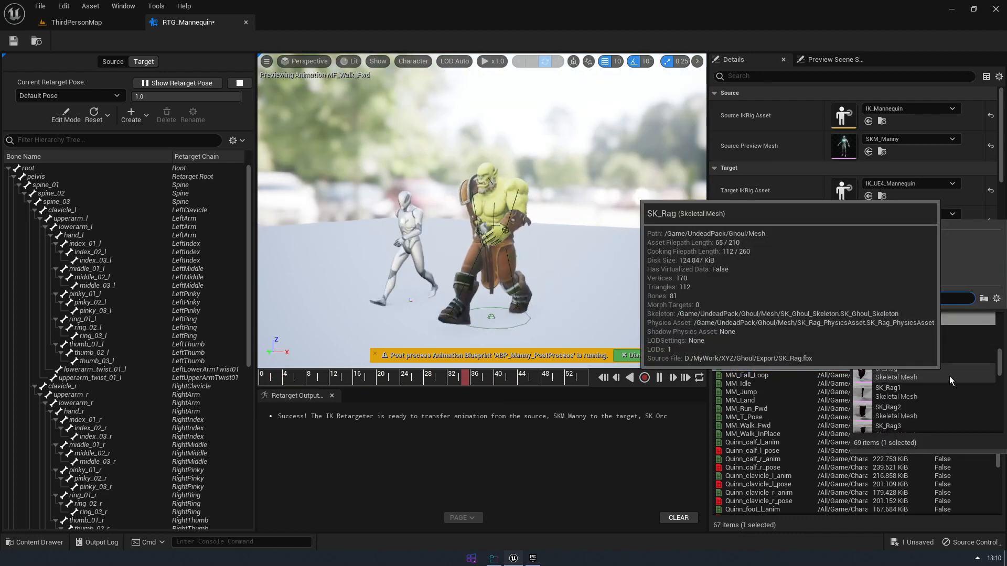
pyautogui.write('raider')
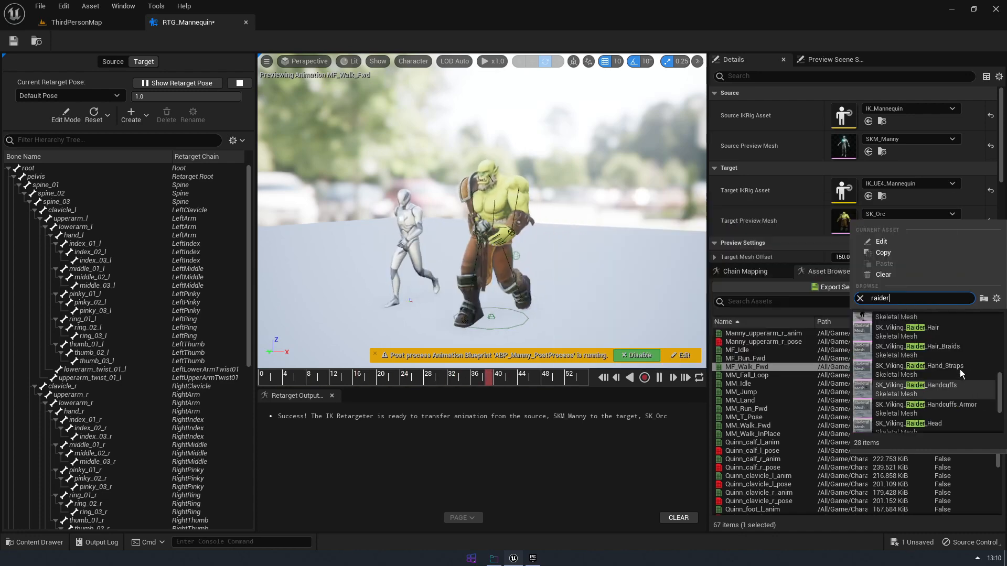
pyautogui.click(945, 323)
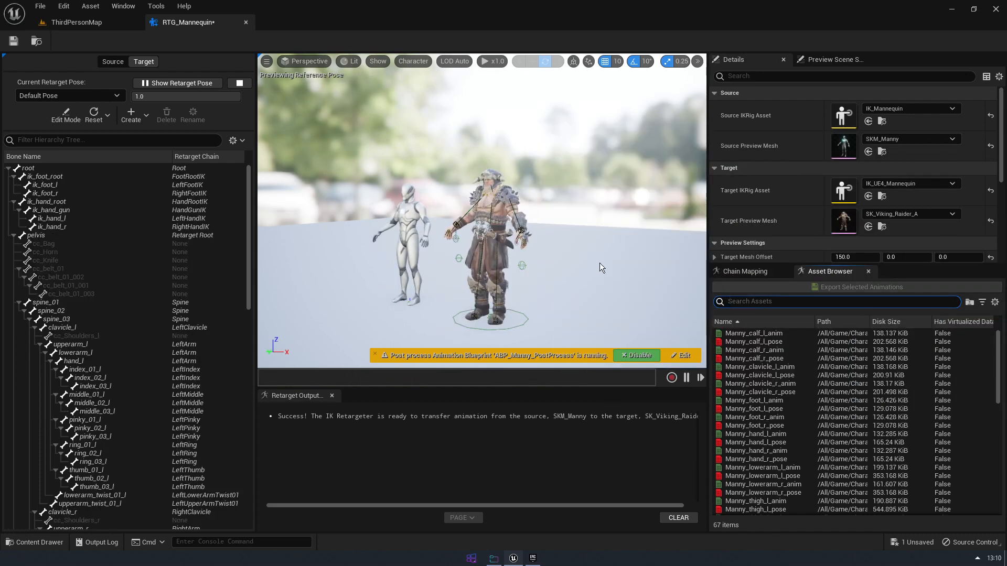
# Show the chain mapping and preview MF_Walk_Fwd on the Viking Raider, examining the body from the side and back
pyautogui.click(763, 271)
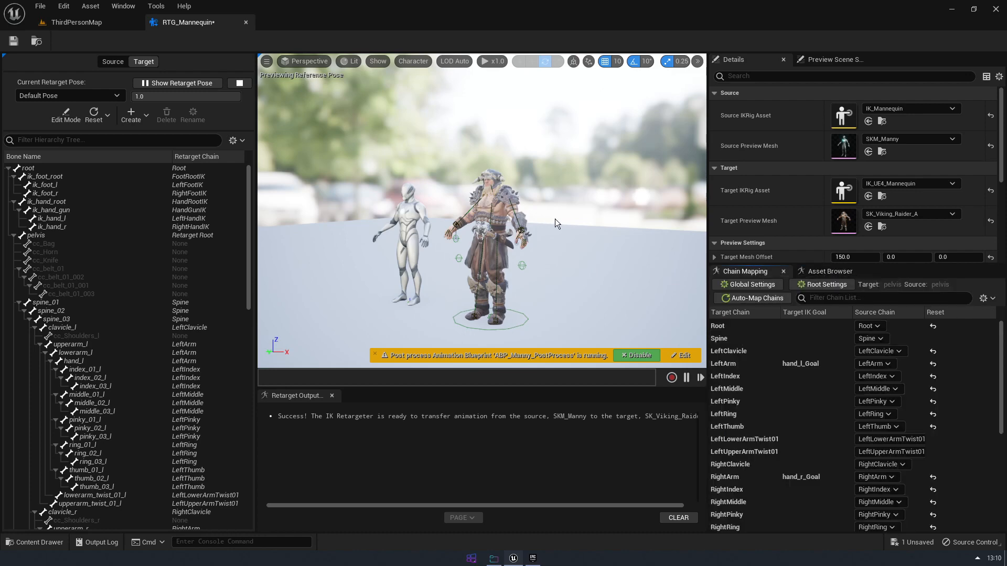
pyautogui.keyDown('alt'); pyautogui.moveTo(558, 261); pyautogui.dragTo(592, 267); pyautogui.keyUp('alt')
pyautogui.scroll(4, 493, 286)
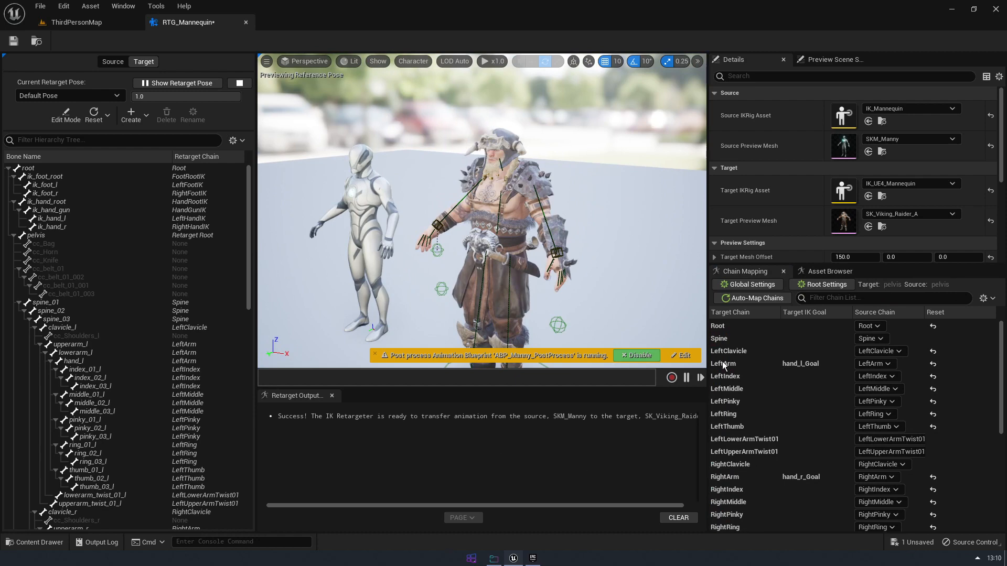
pyautogui.click(185, 84)
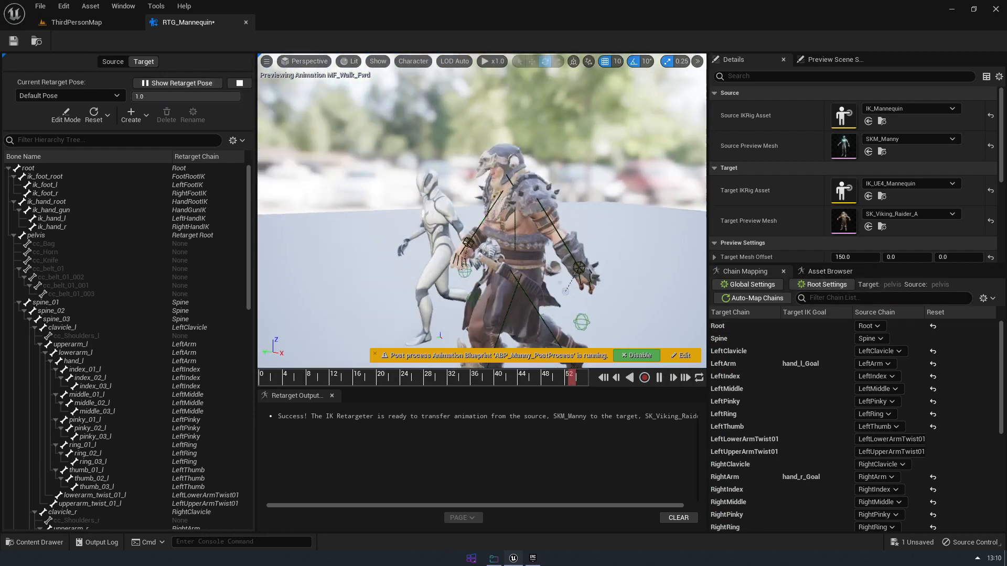
pyautogui.keyDown('alt'); pyautogui.moveTo(472, 236); pyautogui.dragTo(357, 236); pyautogui.keyUp('alt')
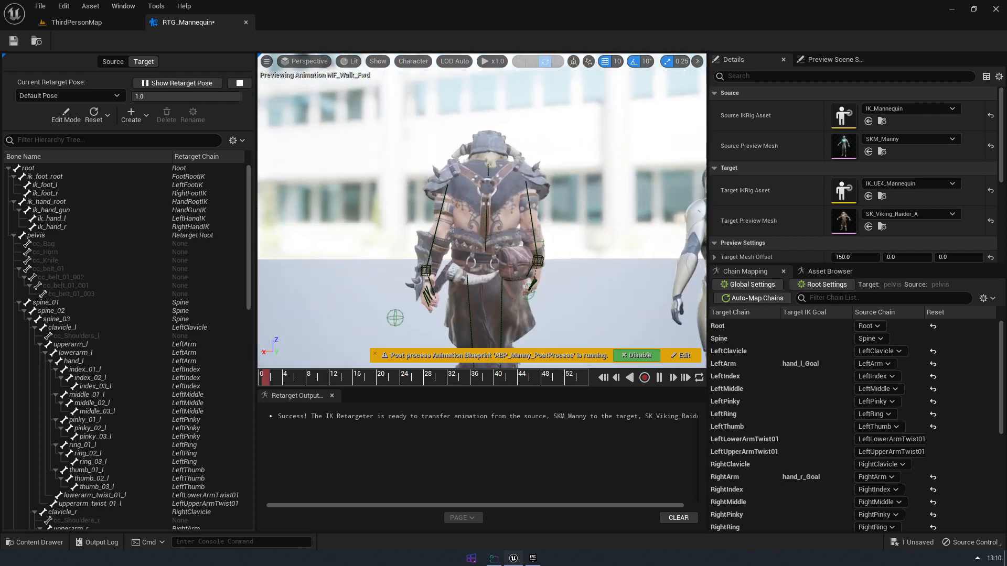
pyautogui.keyDown('alt'); pyautogui.moveTo(505, 204); pyautogui.dragTo(474, 203); pyautogui.keyUp('alt')
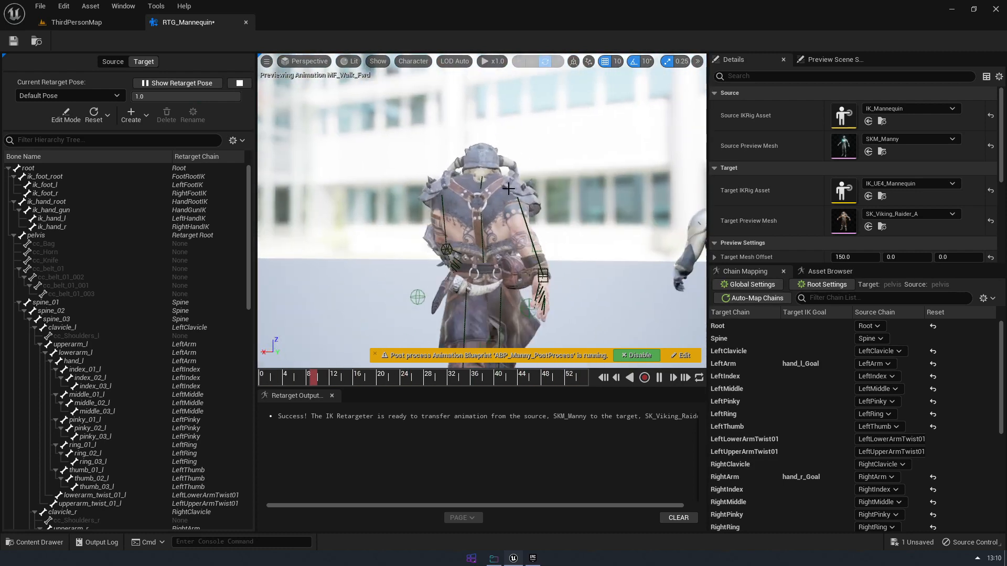
# Preview the MF_Run_Fwd animation on the Viking Raider and examine it from several angles
pyautogui.click(830, 271)
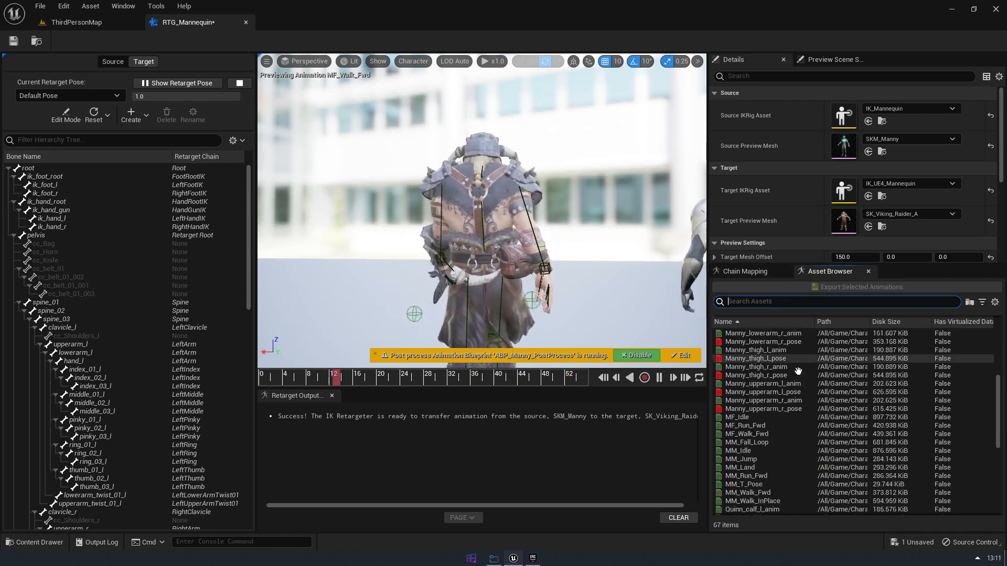
pyautogui.click(769, 426)
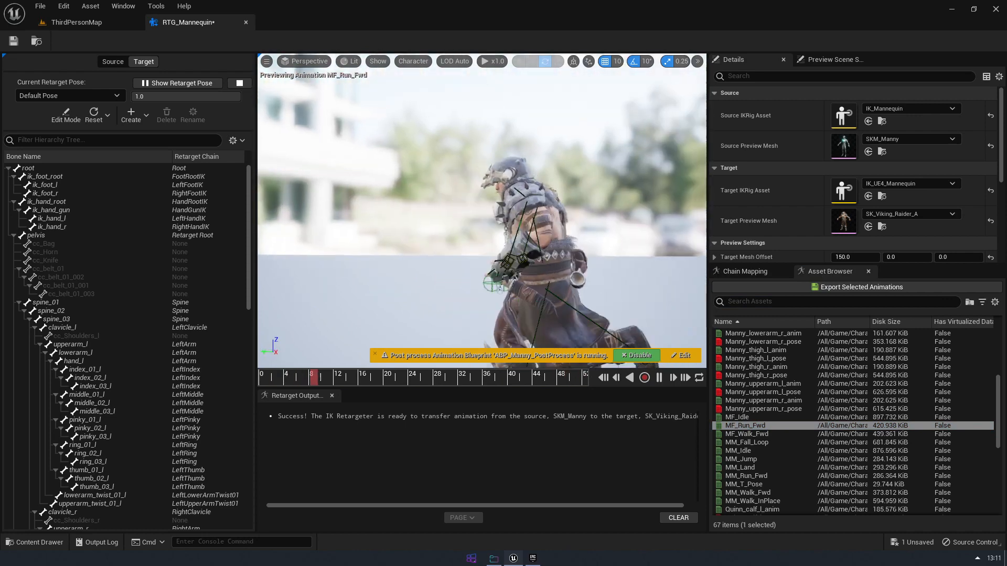
pyautogui.moveTo(482, 209); pyautogui.dragTo(660, 214, button='right')
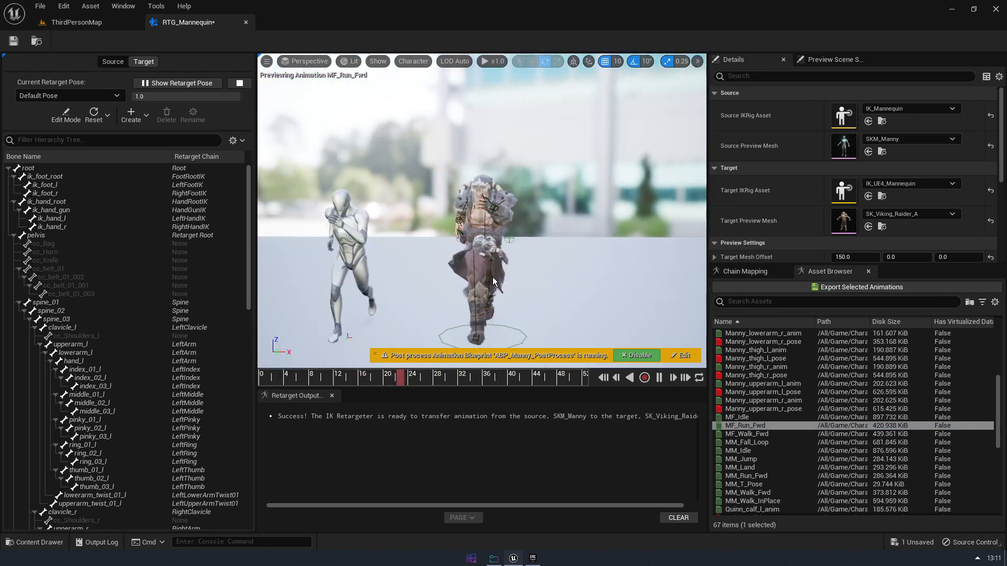
pyautogui.moveTo(488, 218); pyautogui.dragTo(618, 220, button='right')
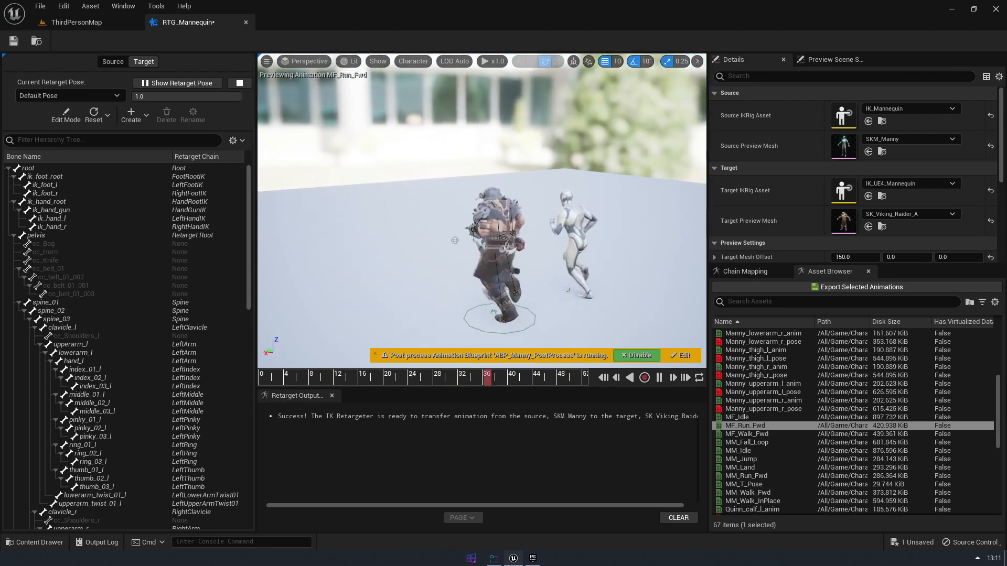
# Display the chain mapping's global retarget settings and disable the IK phase for the Viking Raider
pyautogui.keyDown('alt'); pyautogui.moveTo(552, 285); pyautogui.dragTo(630, 285); pyautogui.keyUp('alt')
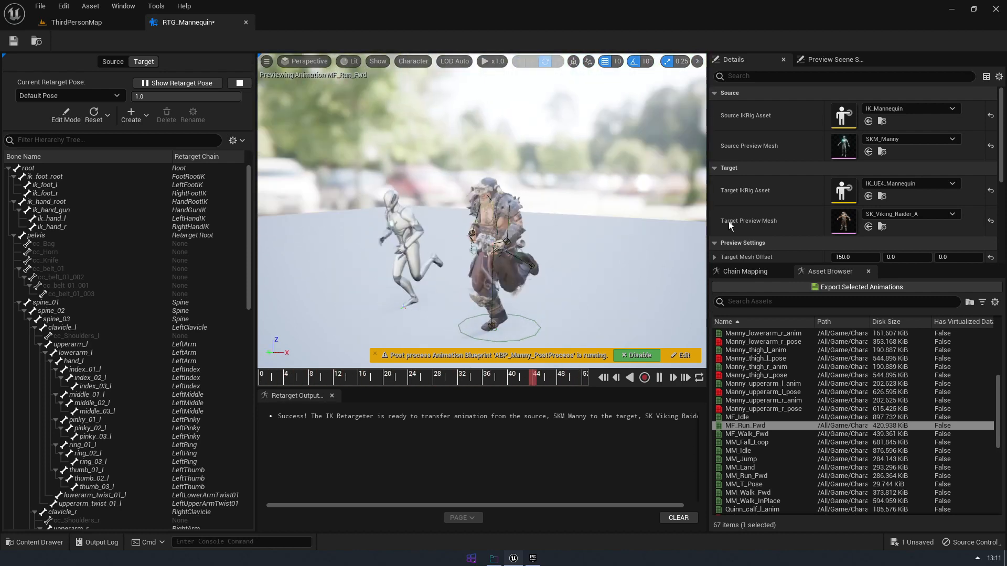
pyautogui.click(758, 276)
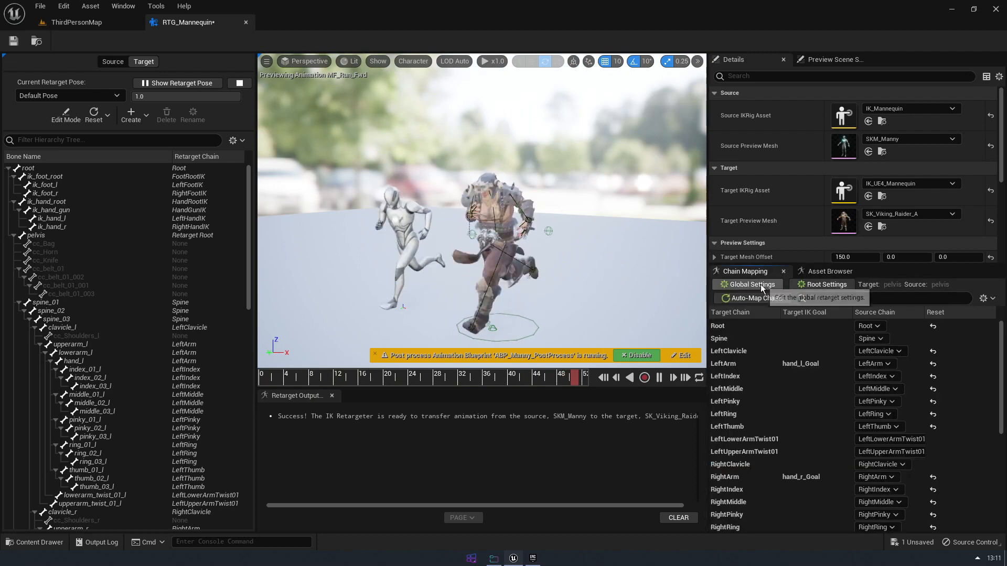
pyautogui.click(750, 285)
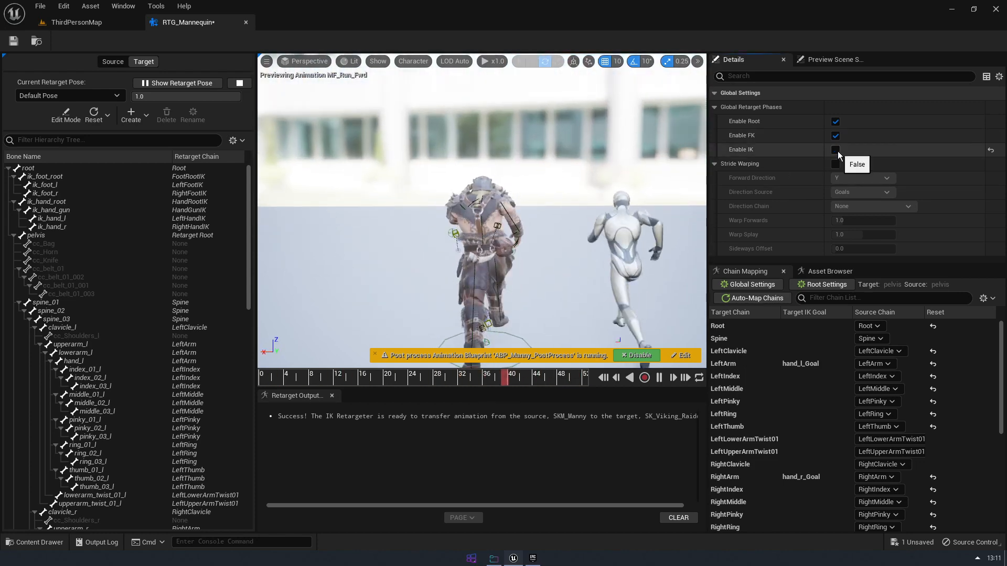
pyautogui.click(837, 151)
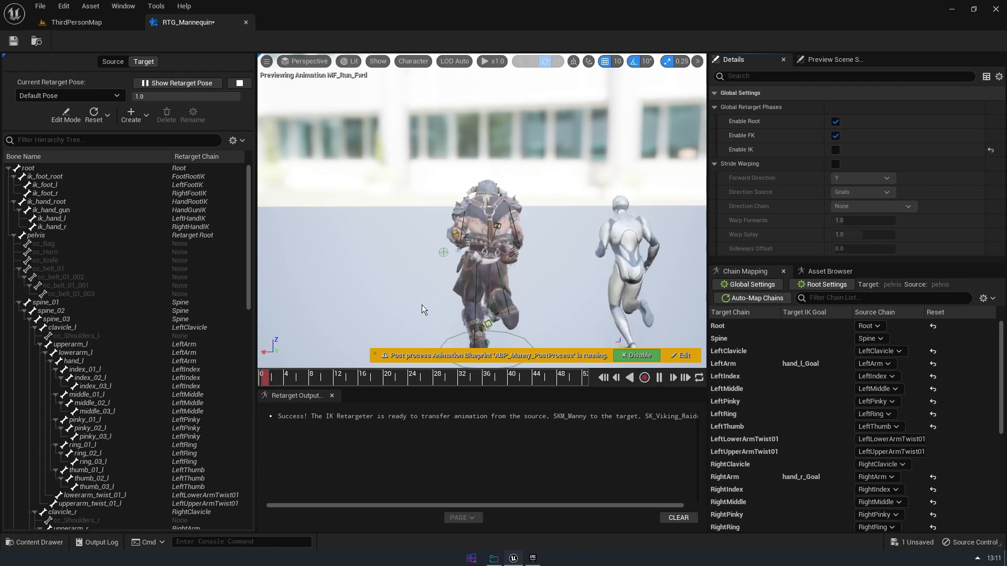
# Examine the Viking Raider's run without IK from the front, back and above, and re-enable IK
pyautogui.keyDown('alt'); pyautogui.moveTo(422, 305); pyautogui.dragTo(434, 325); pyautogui.keyUp('alt')
pyautogui.scroll(-2, 494, 322)
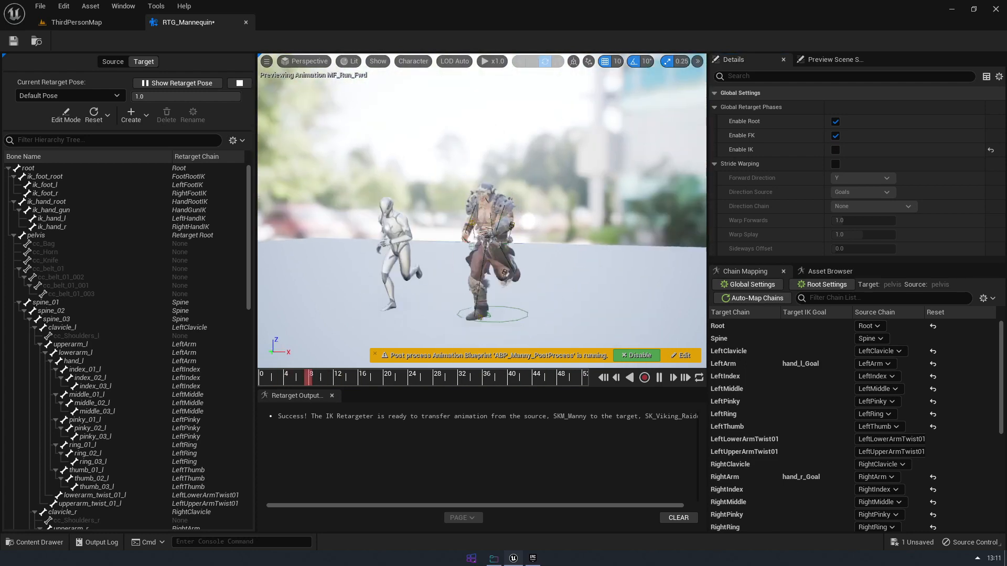
pyautogui.keyDown('alt'); pyautogui.moveTo(477, 289); pyautogui.dragTo(519, 289); pyautogui.keyUp('alt')
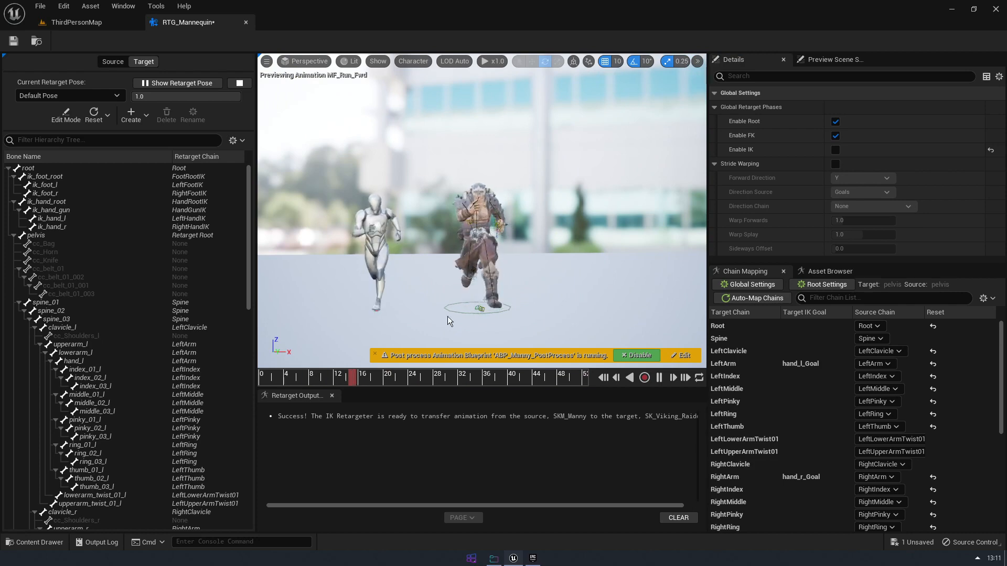
pyautogui.keyDown('alt'); pyautogui.moveTo(448, 316); pyautogui.dragTo(492, 264); pyautogui.keyUp('alt')
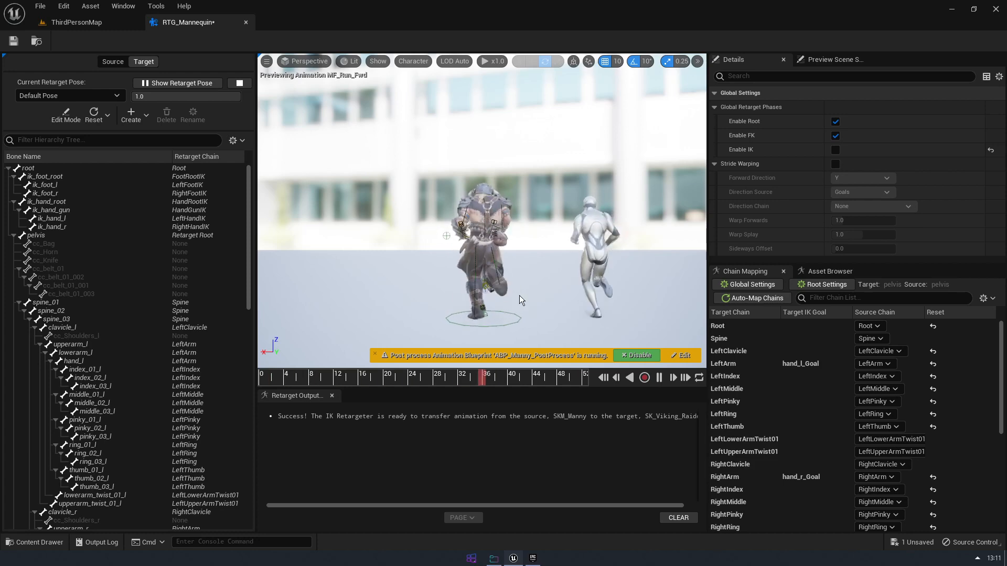
pyautogui.keyDown('alt'); pyautogui.moveTo(509, 311); pyautogui.dragTo(477, 289); pyautogui.keyUp('alt')
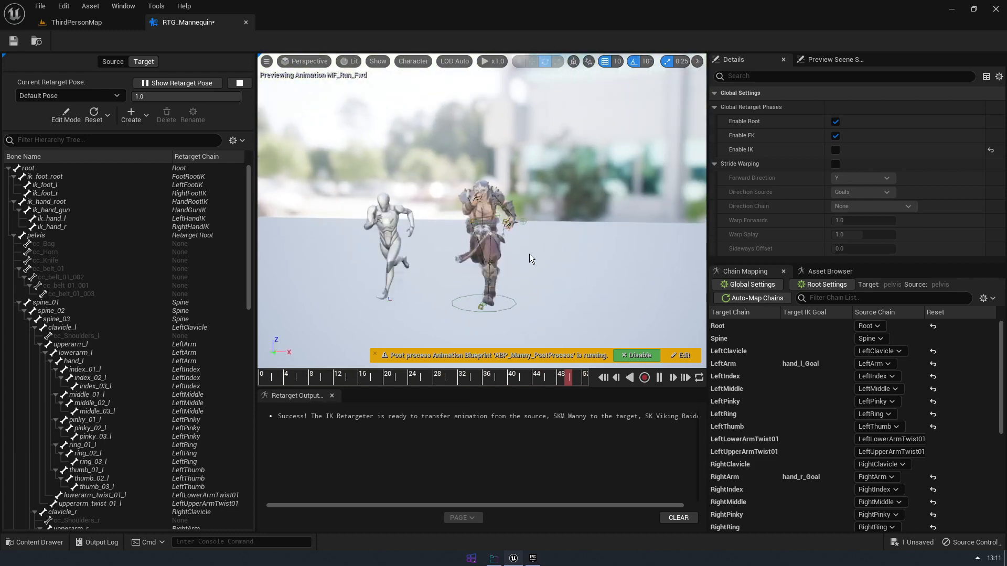
pyautogui.keyDown('alt'); pyautogui.moveTo(545, 241); pyautogui.dragTo(543, 294); pyautogui.keyUp('alt')
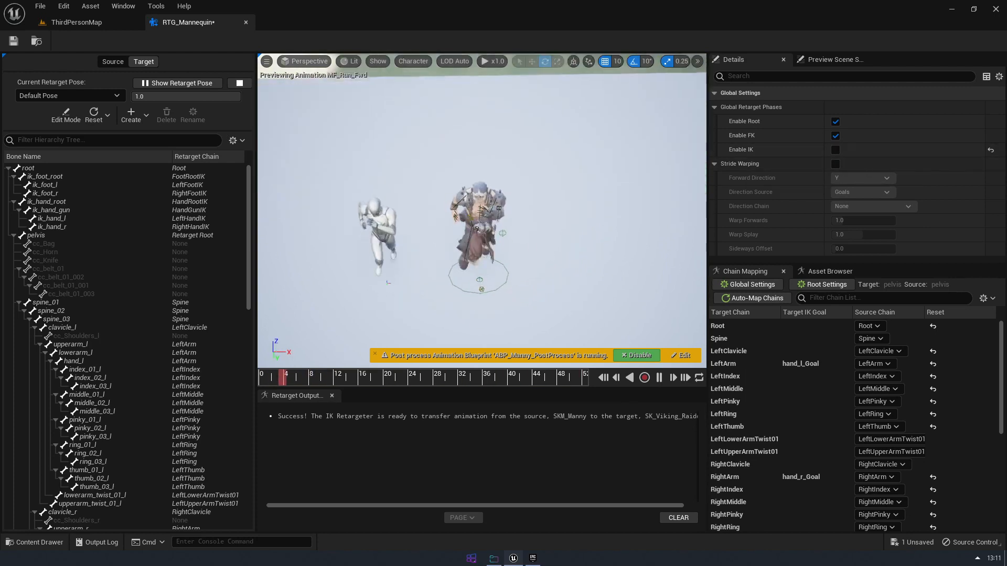
pyautogui.keyDown('alt'); pyautogui.moveTo(486, 205); pyautogui.dragTo(488, 157); pyautogui.keyUp('alt')
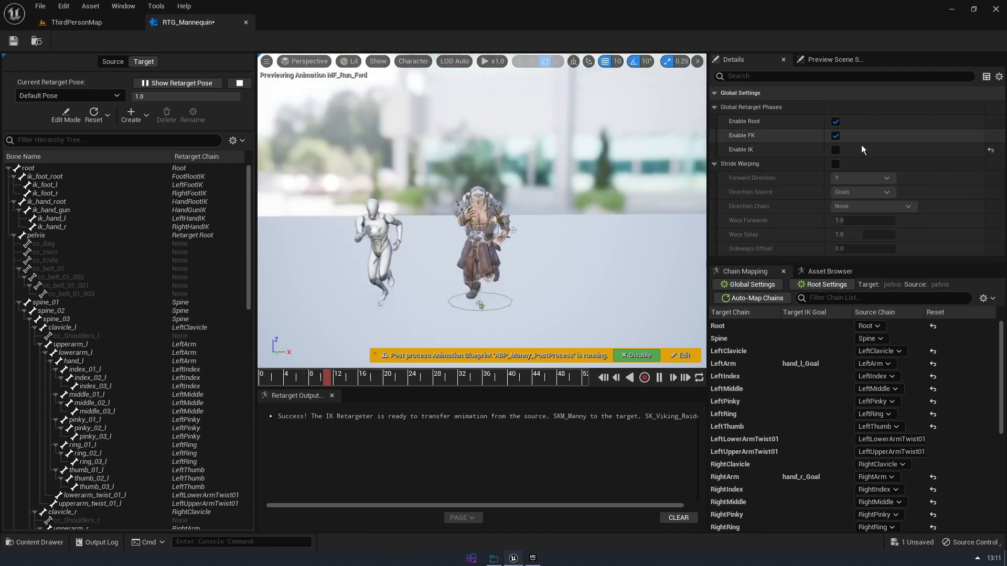
pyautogui.click(836, 150)
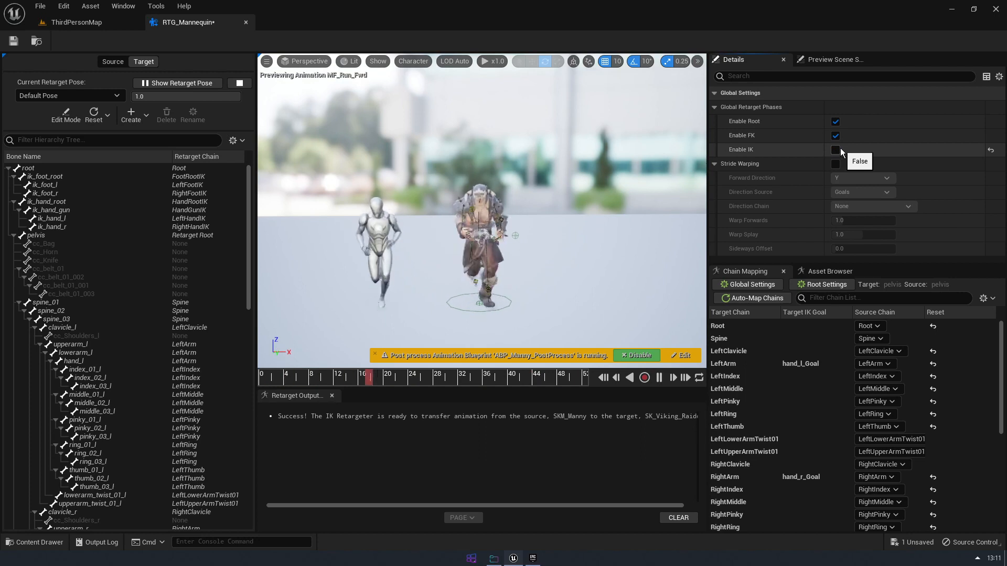
pyautogui.click(837, 150)
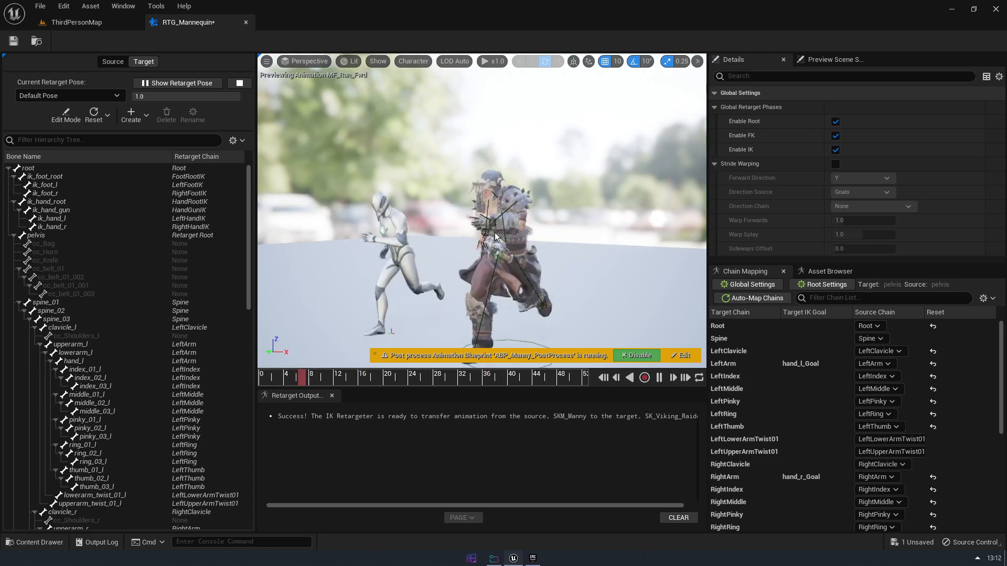
# Inspect the retarget settings of the LeftArm and RightArm chains that have IK goals, and review the hand motion from the front
pyautogui.click(800, 364)
pyautogui.click(808, 475)
pyautogui.click(807, 364)
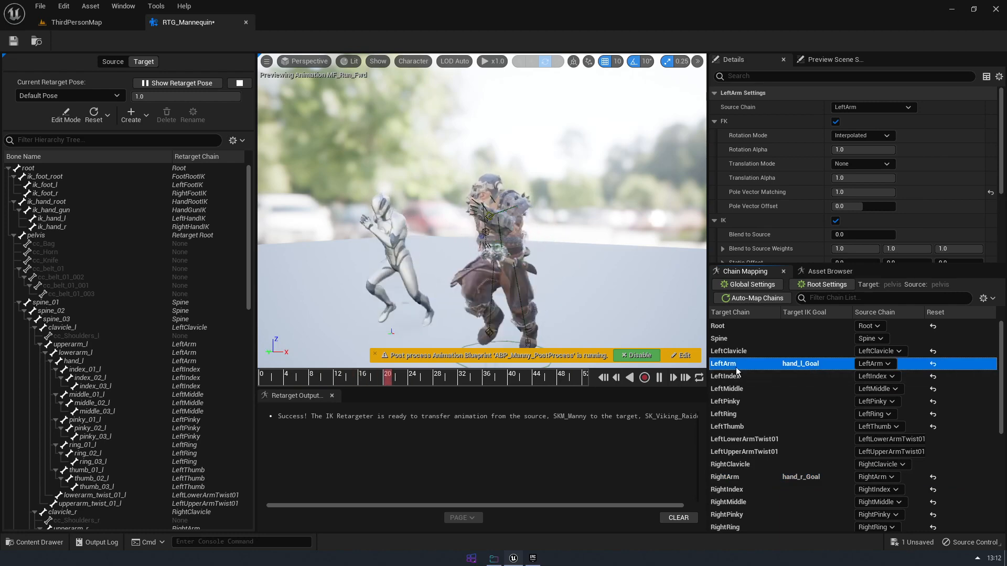
pyautogui.click(792, 477)
pyautogui.scroll(-4, 807, 488)
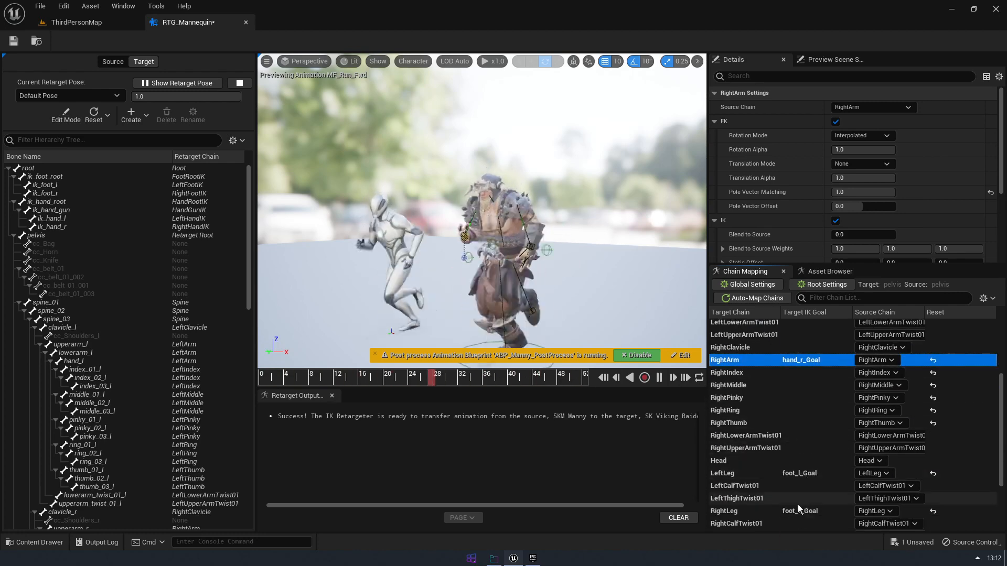
pyautogui.scroll(4, 831, 469)
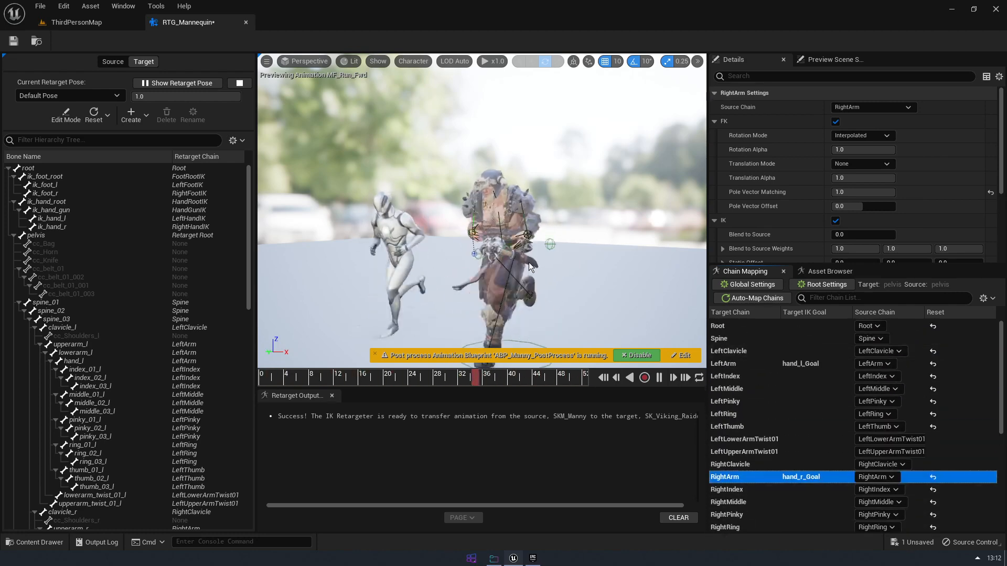
pyautogui.keyDown('alt'); pyautogui.moveTo(529, 262); pyautogui.dragTo(493, 266); pyautogui.keyUp('alt')
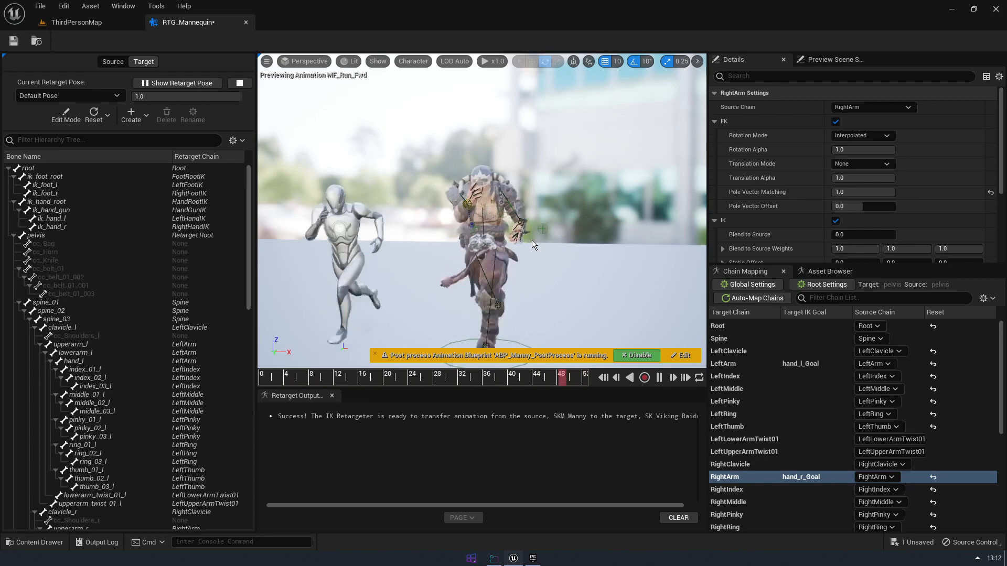
pyautogui.click(605, 171)
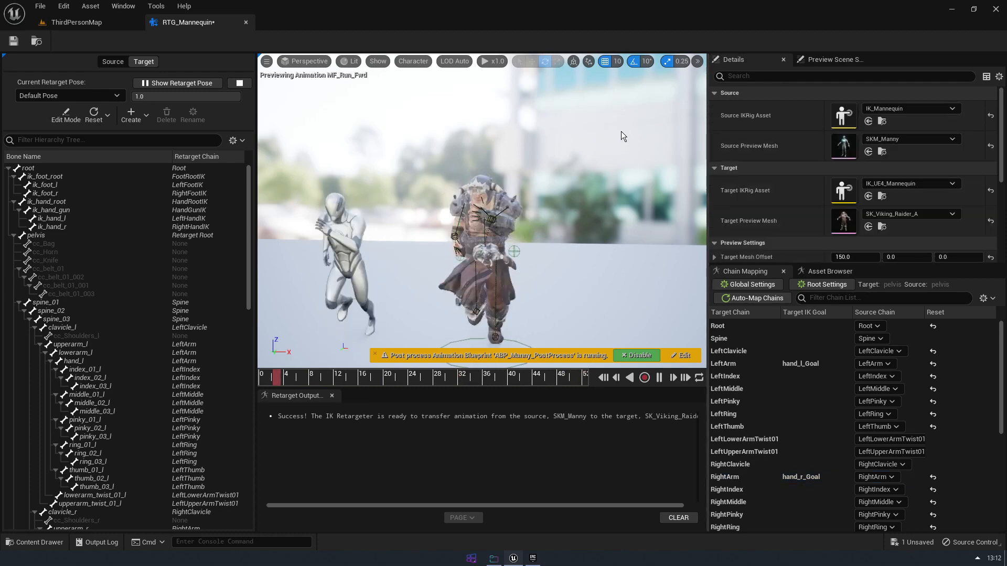
# Disable both IK and FK in the global retarget settings and examine the Viking Raider with only the root phase enabled
pyautogui.click(751, 284)
pyautogui.click(836, 149)
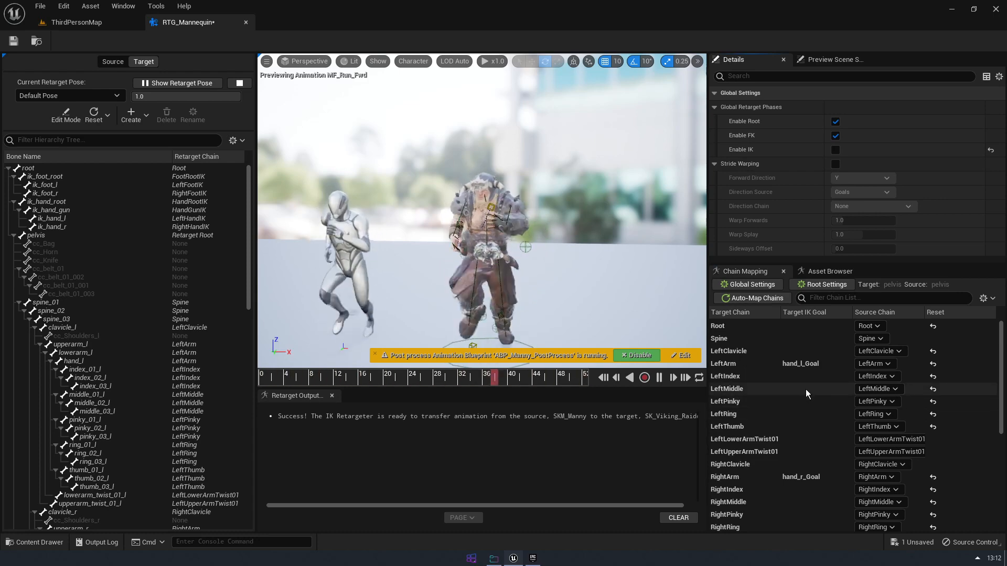
pyautogui.click(836, 136)
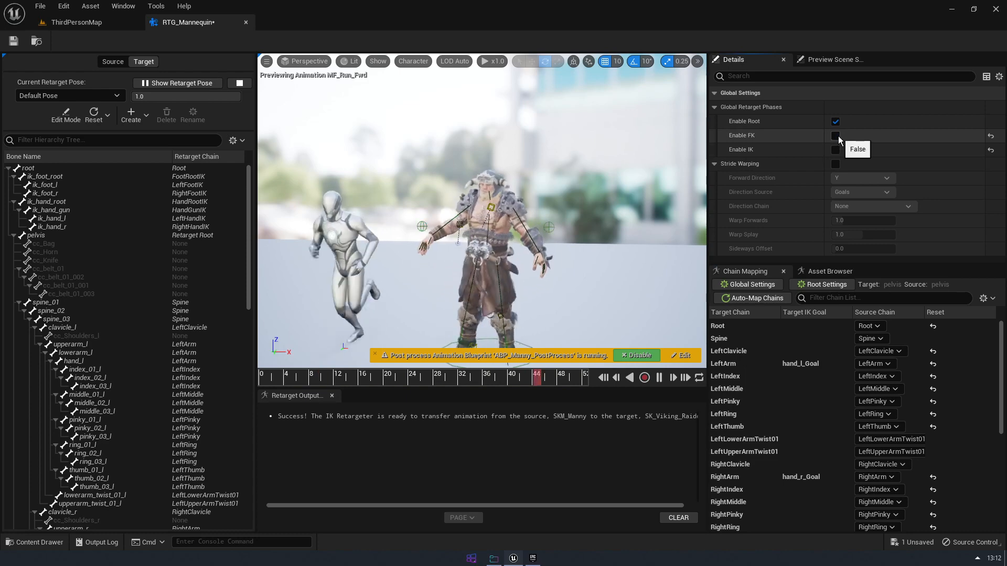
pyautogui.moveTo(572, 275)
pyautogui.keyDown('alt'); pyautogui.mouseDown()
pyautogui.moveTo(409, 278)
pyautogui.moveTo(372, 320)
pyautogui.moveTo(566, 286)
pyautogui.mouseUp(); pyautogui.keyUp('alt')
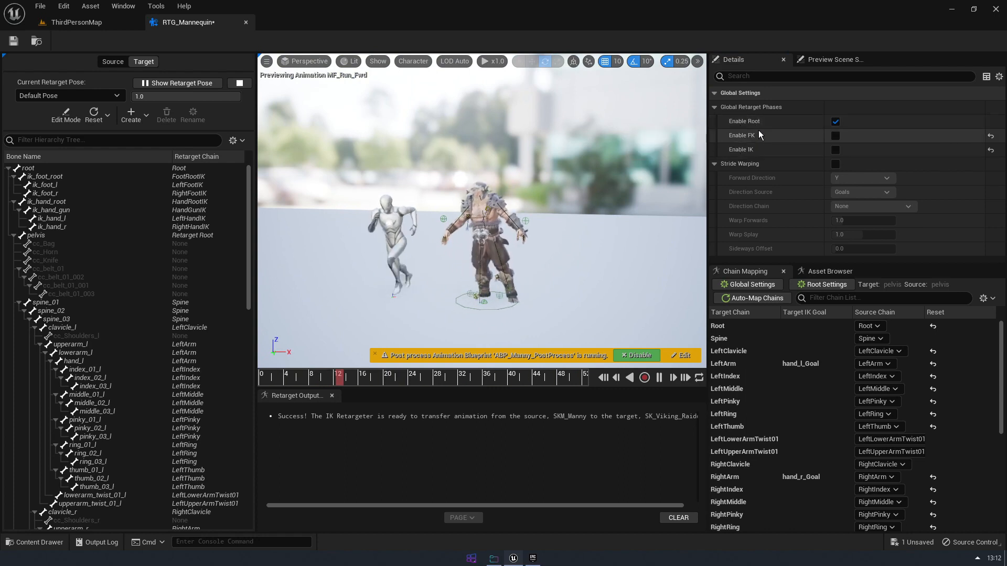
pyautogui.scroll(4, 571, 259)
pyautogui.scroll(-1, 570, 259)
pyautogui.keyDown('alt'); pyautogui.moveTo(570, 259); pyautogui.dragTo(552, 260); pyautogui.keyUp('alt')
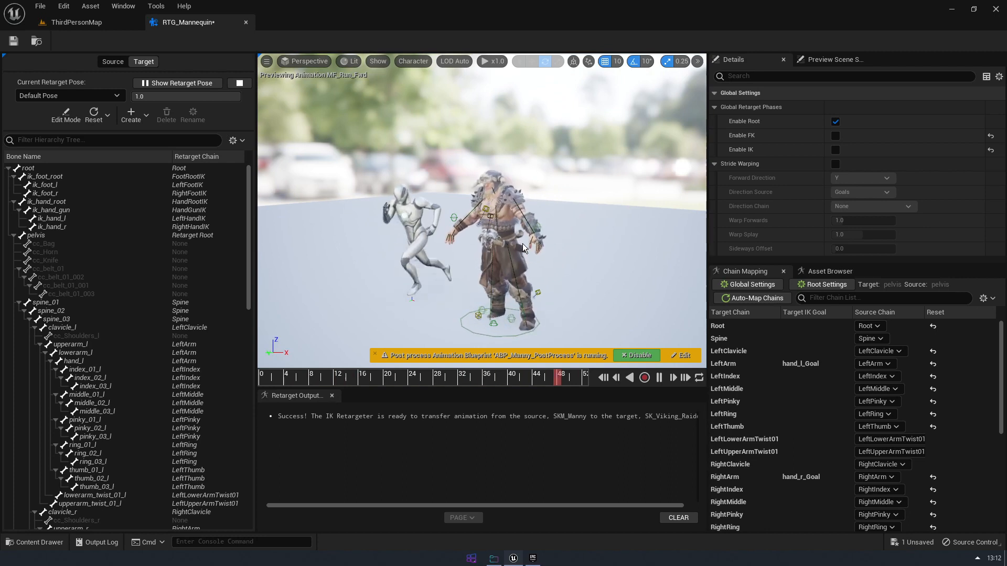
# Compare the Viking Raider's run with only FK and with only IK on top of the root phase, and finish with both enabled
pyautogui.click(835, 135)
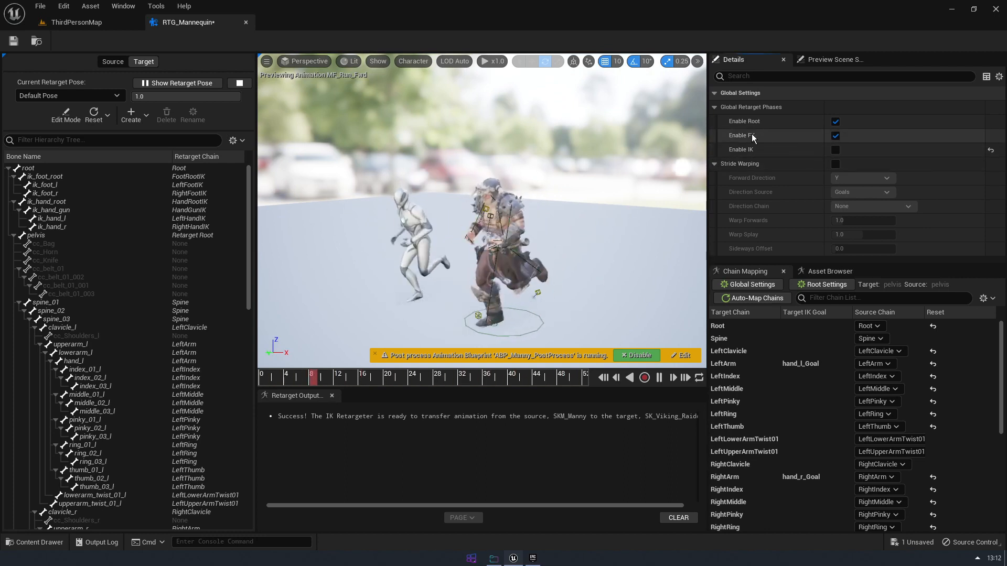
pyautogui.keyDown('alt'); pyautogui.moveTo(472, 232); pyautogui.dragTo(506, 194); pyautogui.keyUp('alt')
pyautogui.click(835, 135)
pyautogui.scroll(4, 559, 259)
pyautogui.scroll(-4, 505, 210)
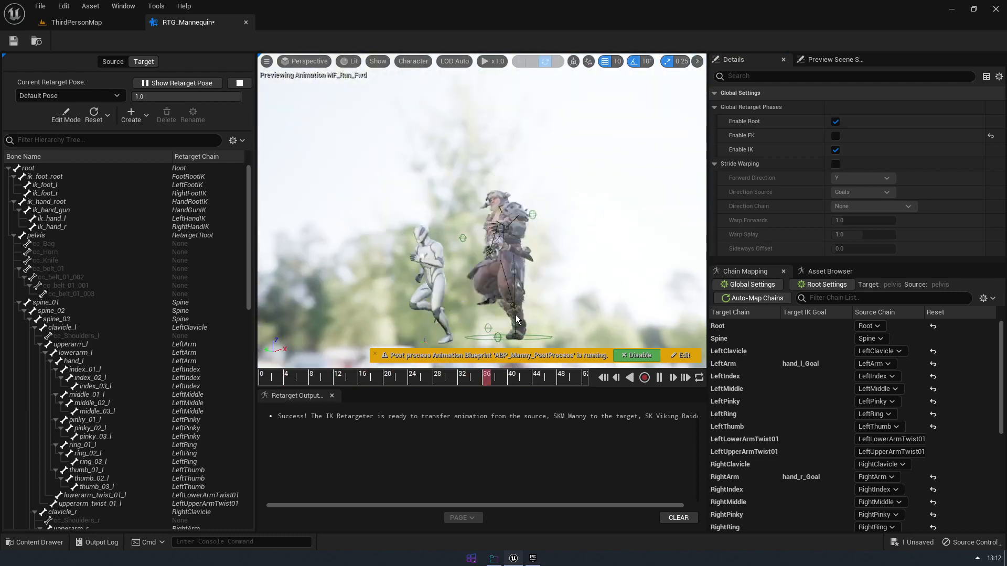
pyautogui.keyDown('alt'); pyautogui.moveTo(493, 300); pyautogui.dragTo(507, 130); pyautogui.keyUp('alt')
pyautogui.scroll(4, 507, 130)
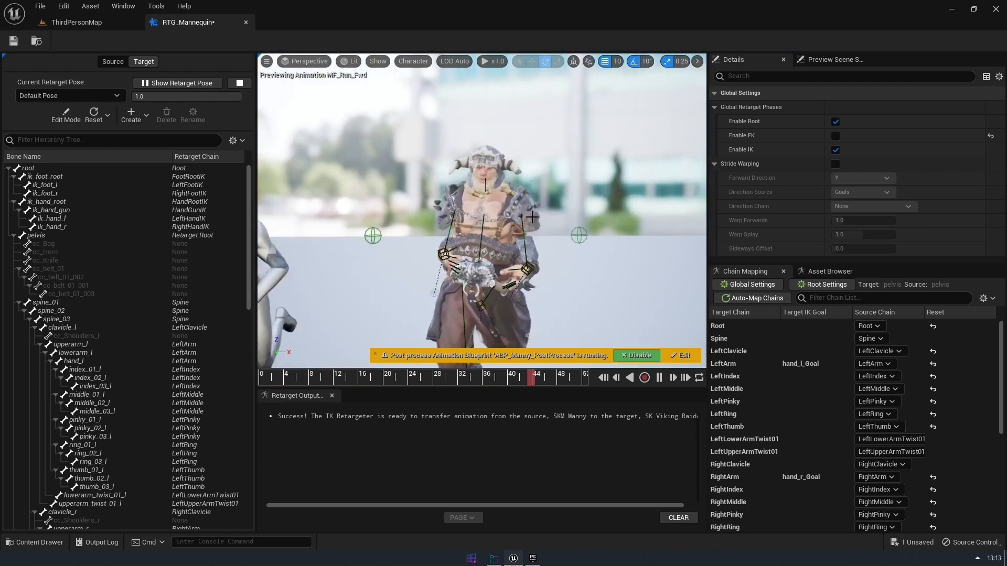
pyautogui.scroll(-5, 577, 259)
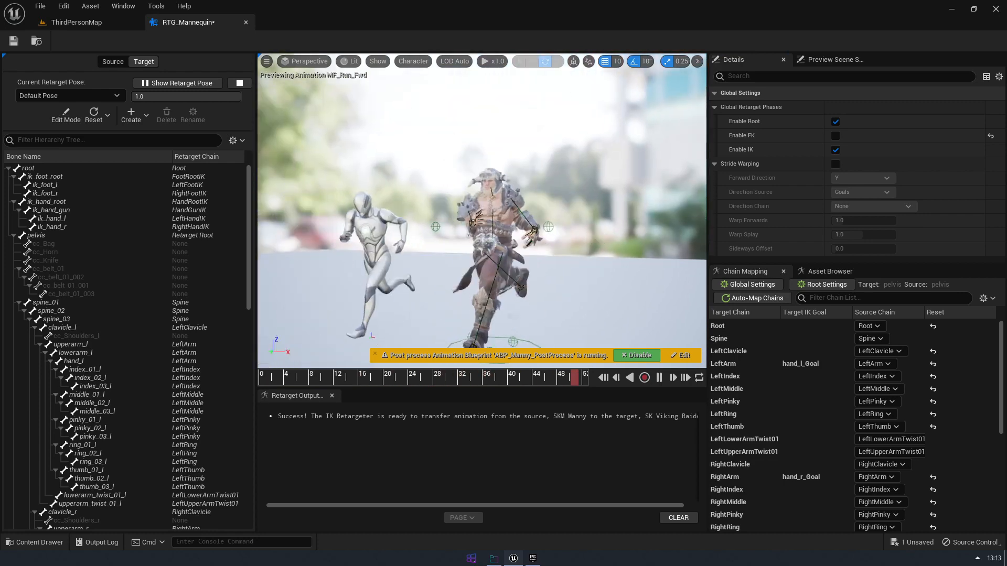
pyautogui.click(836, 136)
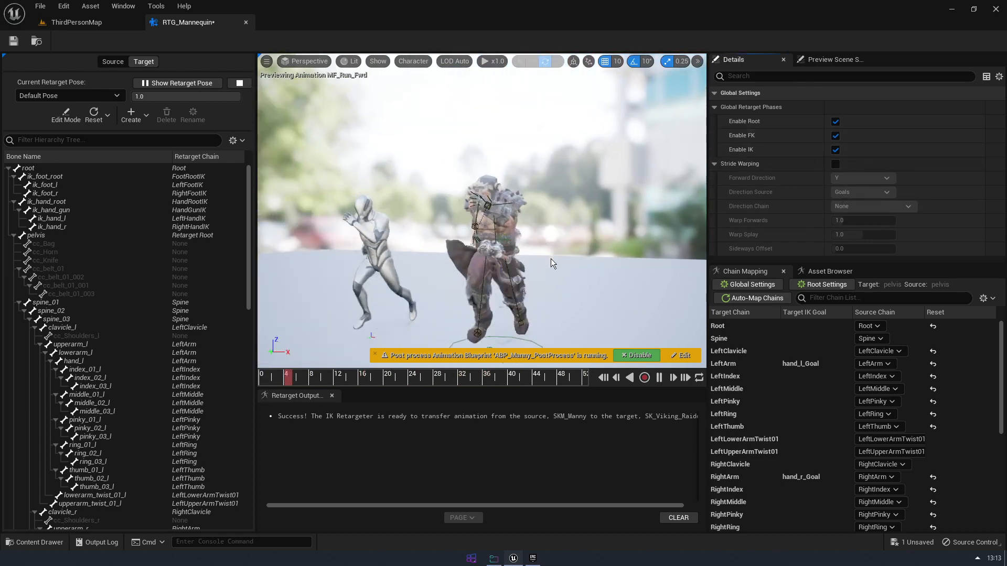
pyautogui.keyDown('alt'); pyautogui.moveTo(550, 259); pyautogui.dragTo(598, 309); pyautogui.keyUp('alt')
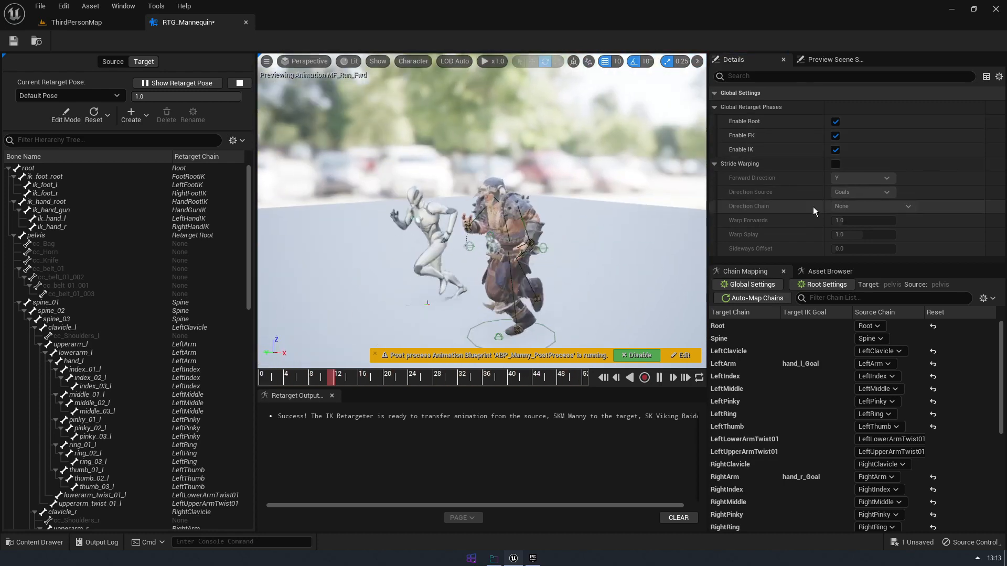
# Enable Stride Warping with Warp Forwards at 4.28 and X as the forward direction
pyautogui.click(836, 164)
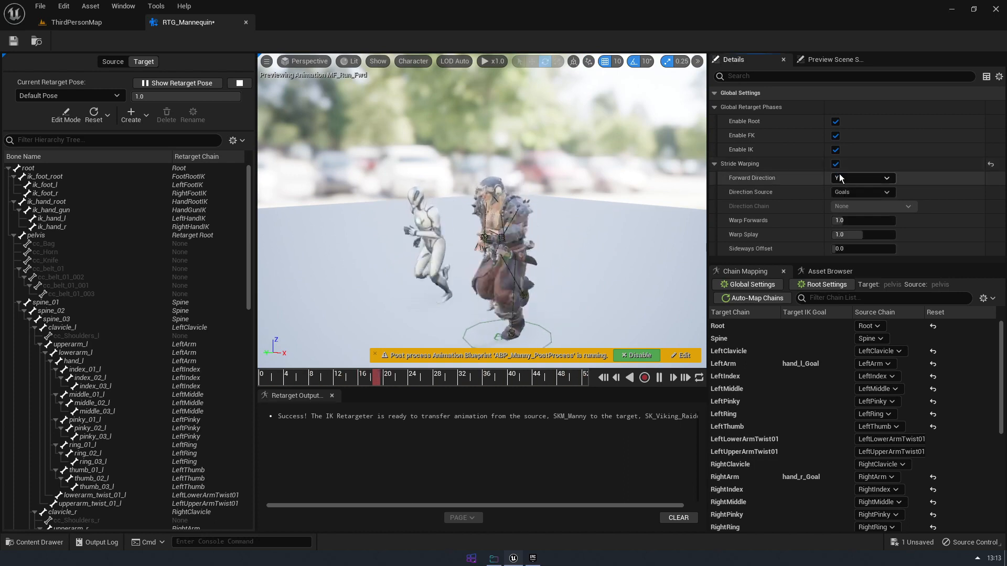
pyautogui.moveTo(854, 220); pyautogui.dragTo(886, 221)
pyautogui.click(863, 178)
pyautogui.click(857, 189)
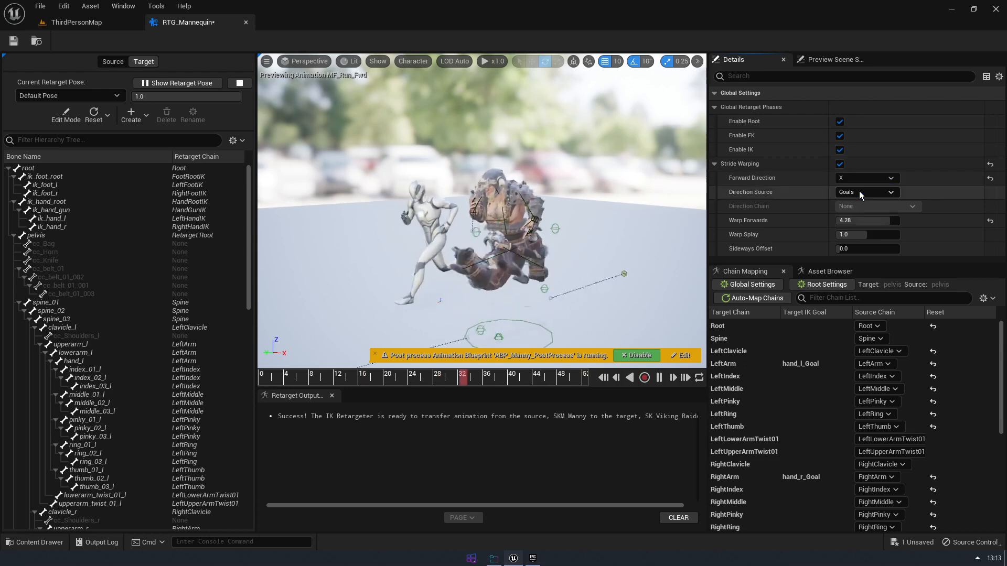
# Adjust the stride warping to Warp Forwards 0.68, Warp Splay 1.528 and Sideways Offset about 68.64
pyautogui.click(865, 221)
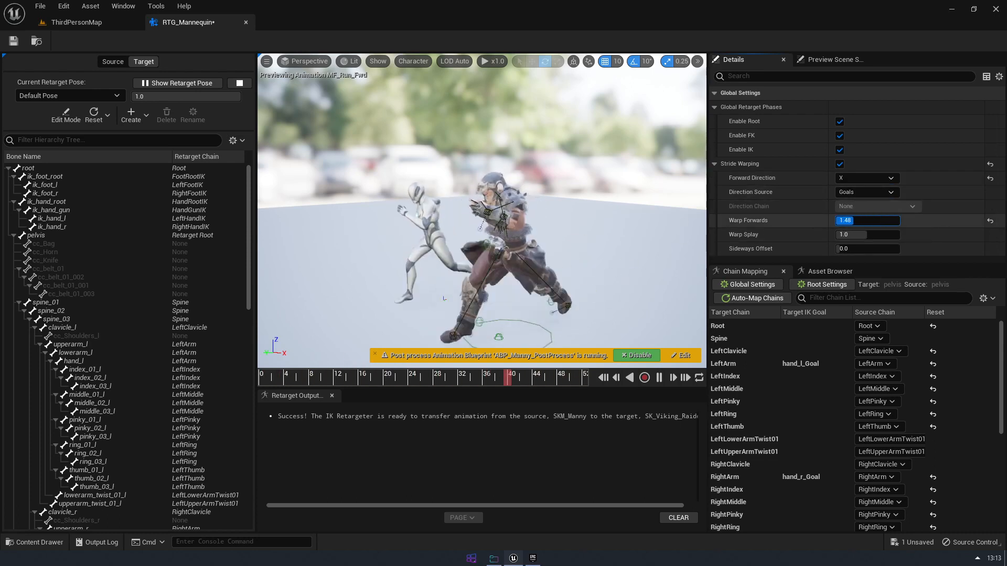
pyautogui.write('1.64')
pyautogui.press('Return')
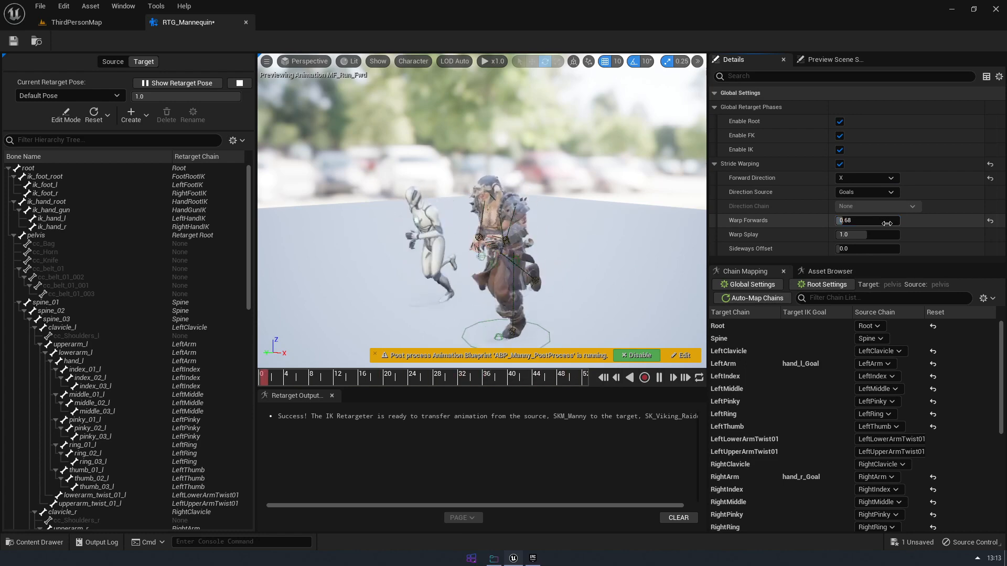
pyautogui.moveTo(885, 234); pyautogui.dragTo(889, 235)
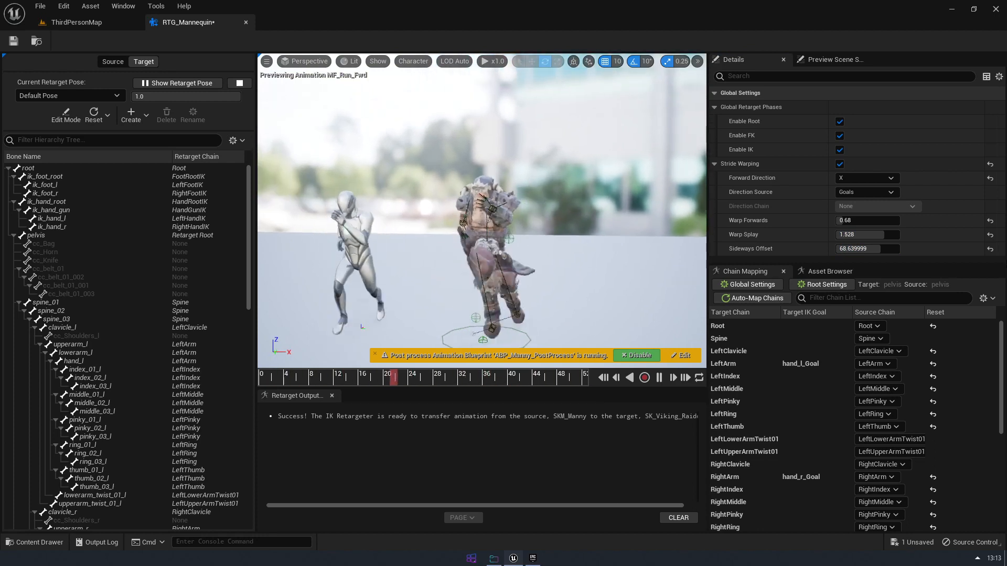
# Reset the stride warping values and forward direction to their defaults, and turn off both Stride Warping and the IK phase
pyautogui.click(990, 236)
pyautogui.click(990, 220)
pyautogui.click(990, 179)
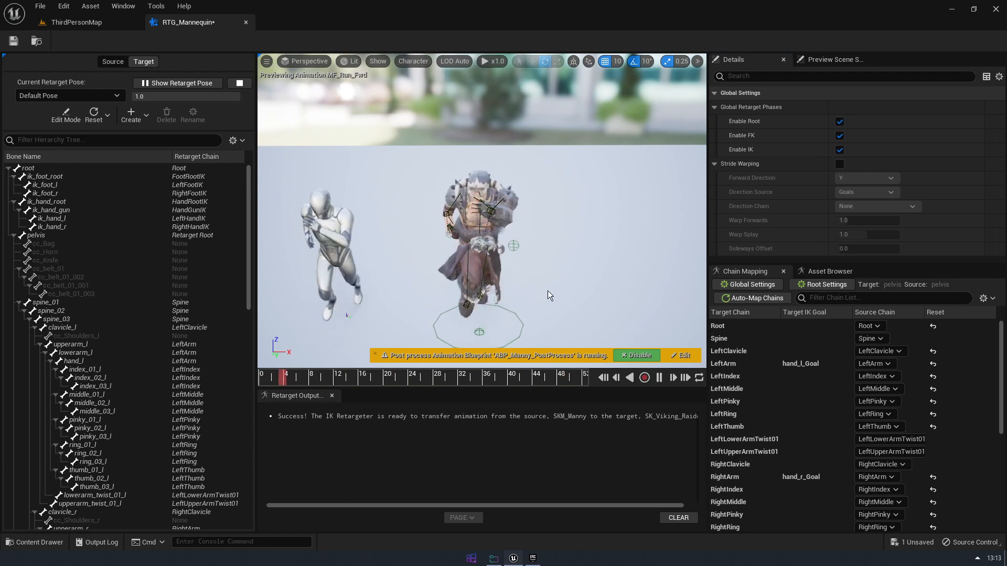
pyautogui.keyDown('alt'); pyautogui.moveTo(547, 291); pyautogui.dragTo(548, 257); pyautogui.keyUp('alt')
pyautogui.click(840, 164)
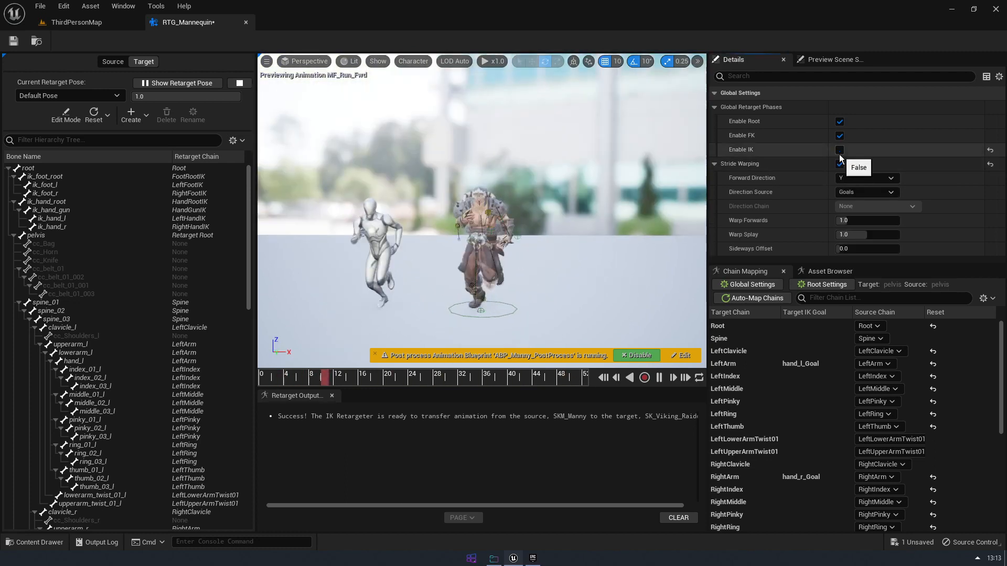
pyautogui.click(840, 150)
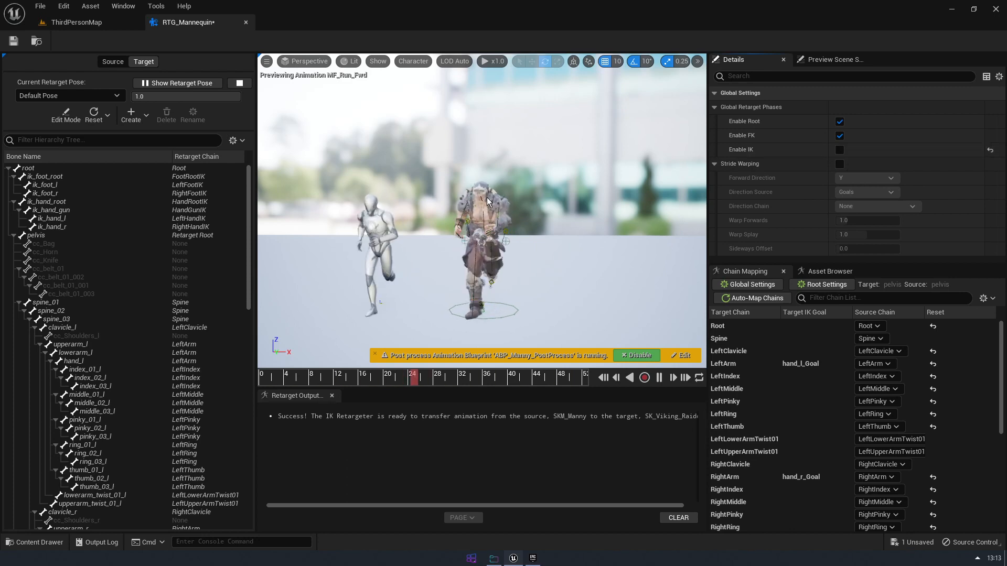
# Re-enable the global IK retarget phase and open the LeftArm chain's FK and IK settings
pyautogui.click(840, 151)
pyautogui.moveTo(530, 192)
pyautogui.keyDown('alt'); pyautogui.mouseDown()
pyautogui.moveTo(530, 234)
pyautogui.moveTo(518, 201)
pyautogui.mouseUp(); pyautogui.keyUp('alt')
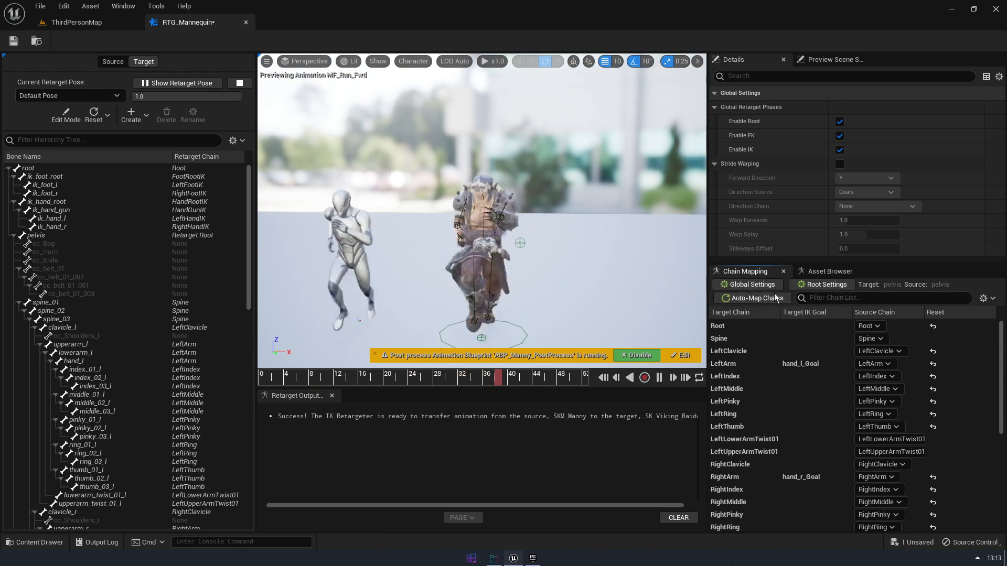
pyautogui.click(782, 364)
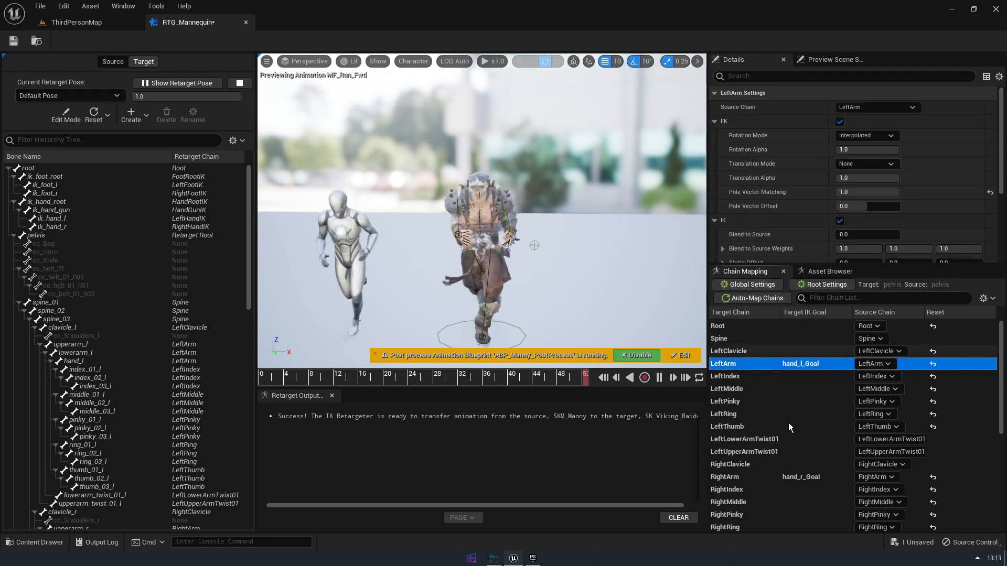
pyautogui.click(763, 348)
pyautogui.click(762, 363)
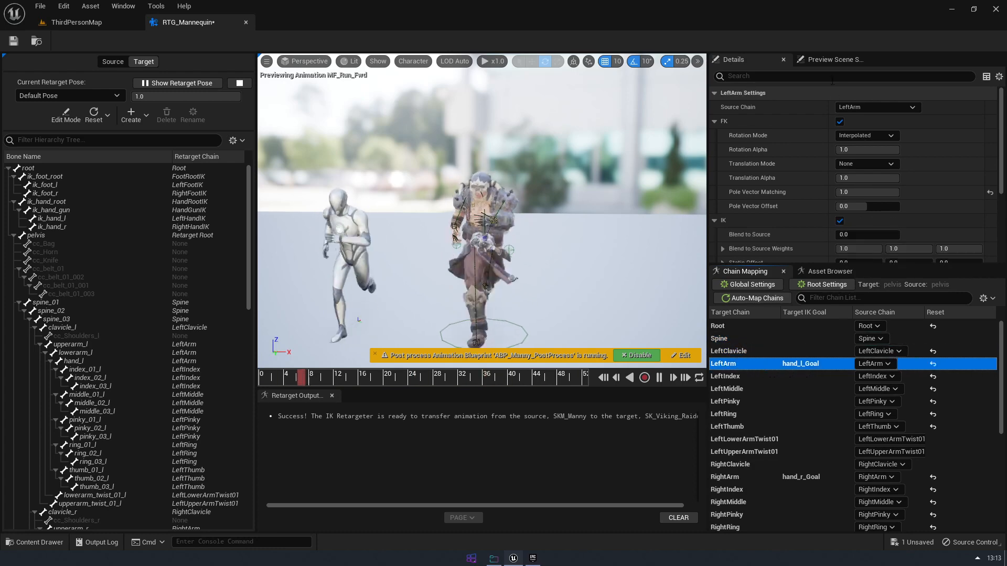
pyautogui.scroll(-1, 787, 128)
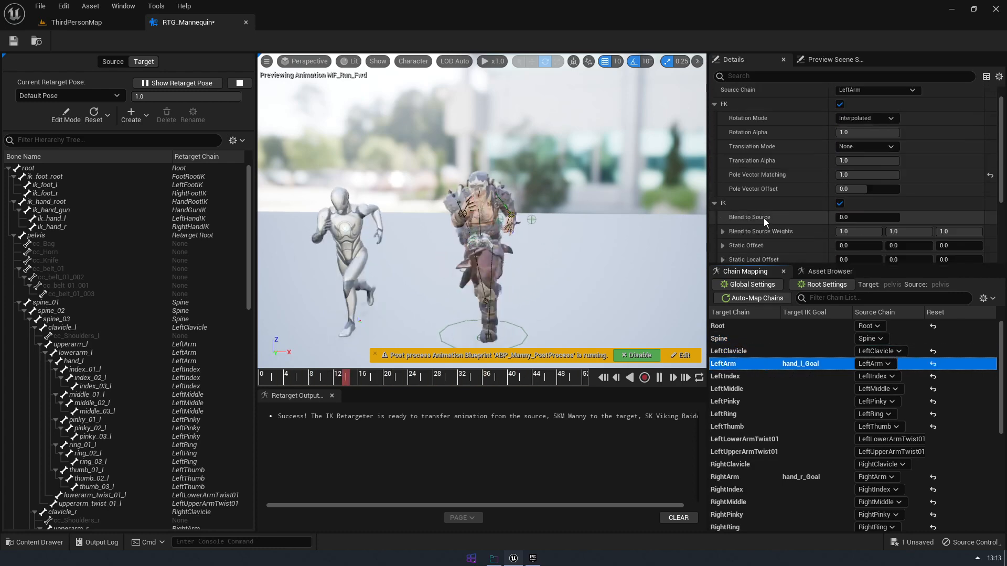
pyautogui.scroll(1, 763, 218)
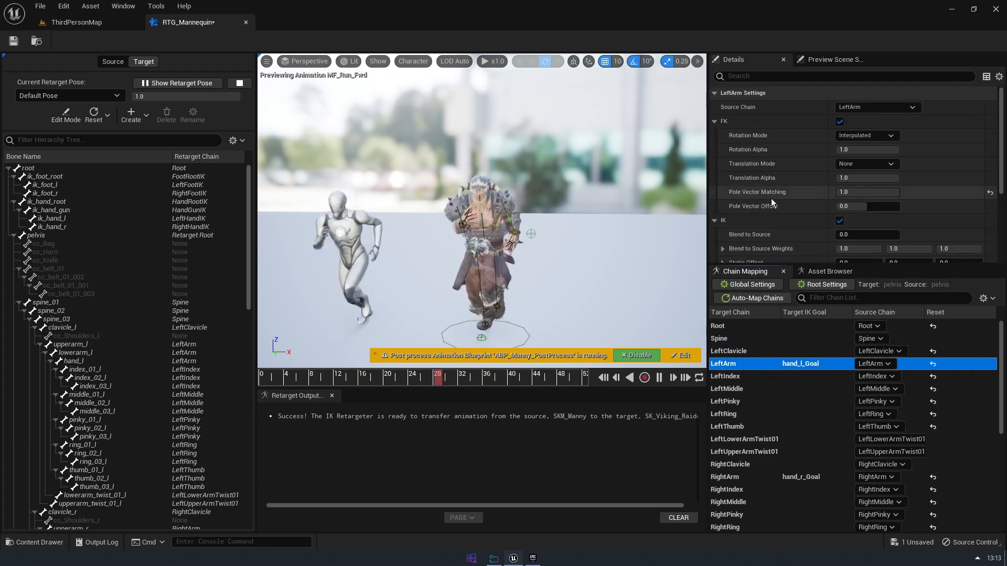
pyautogui.click(763, 348)
pyautogui.click(758, 364)
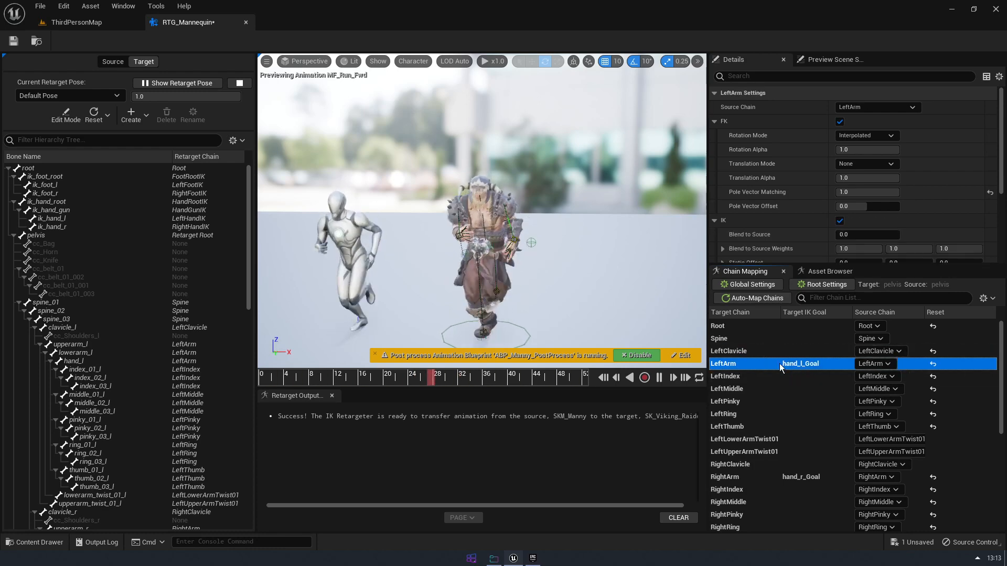
# Turn off chain-level IK for both the LeftArm and RightArm chains
pyautogui.moveTo(565, 239)
pyautogui.keyDown('alt'); pyautogui.mouseDown()
pyautogui.moveTo(565, 304)
pyautogui.moveTo(566, 241)
pyautogui.mouseUp(); pyautogui.keyUp('alt')
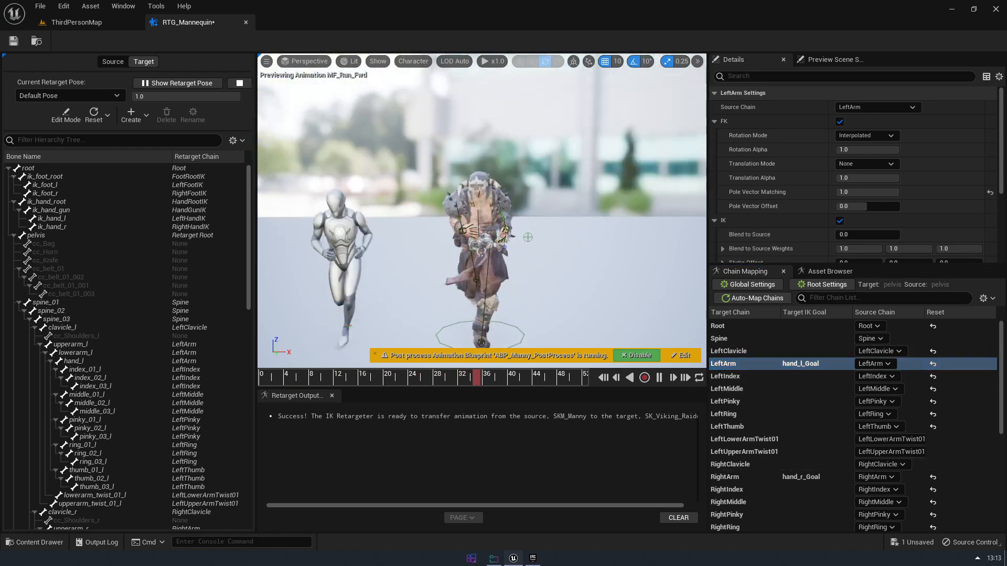
pyautogui.scroll(4, 529, 261)
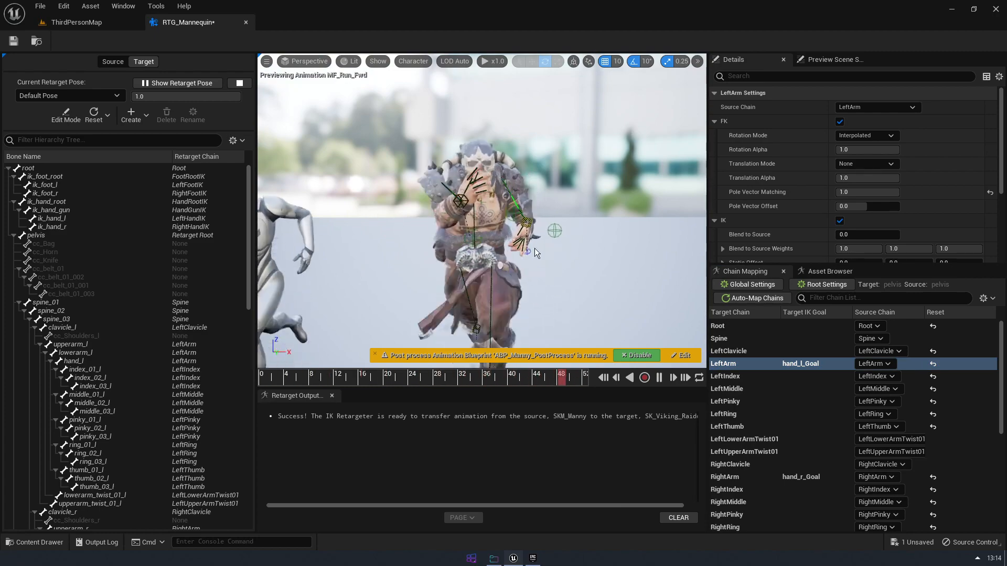
pyautogui.moveTo(534, 248)
pyautogui.keyDown('alt'); pyautogui.mouseDown()
pyautogui.moveTo(693, 251)
pyautogui.moveTo(530, 265)
pyautogui.mouseUp(); pyautogui.keyUp('alt')
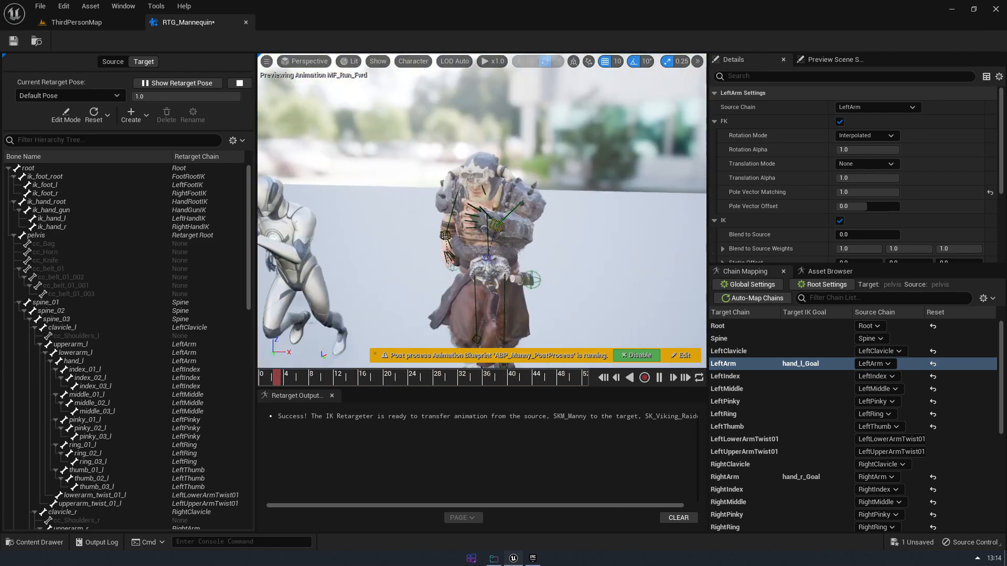
pyautogui.scroll(-3, 824, 128)
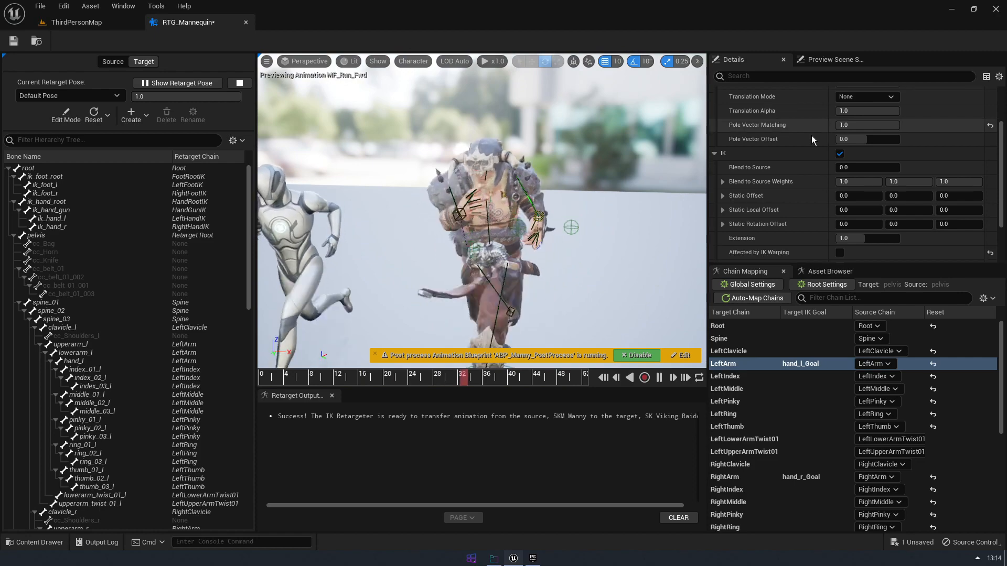
pyautogui.click(839, 153)
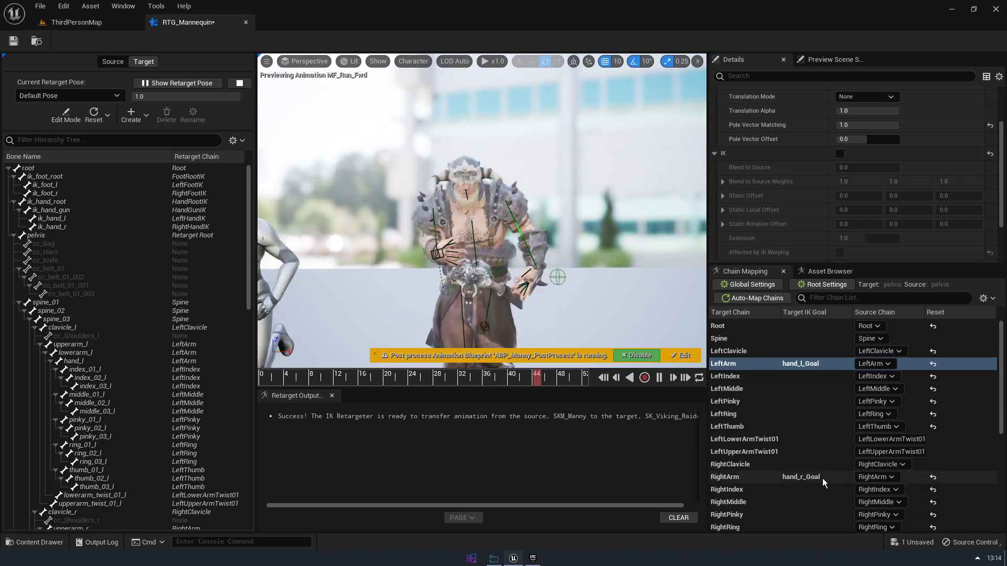
pyautogui.click(807, 476)
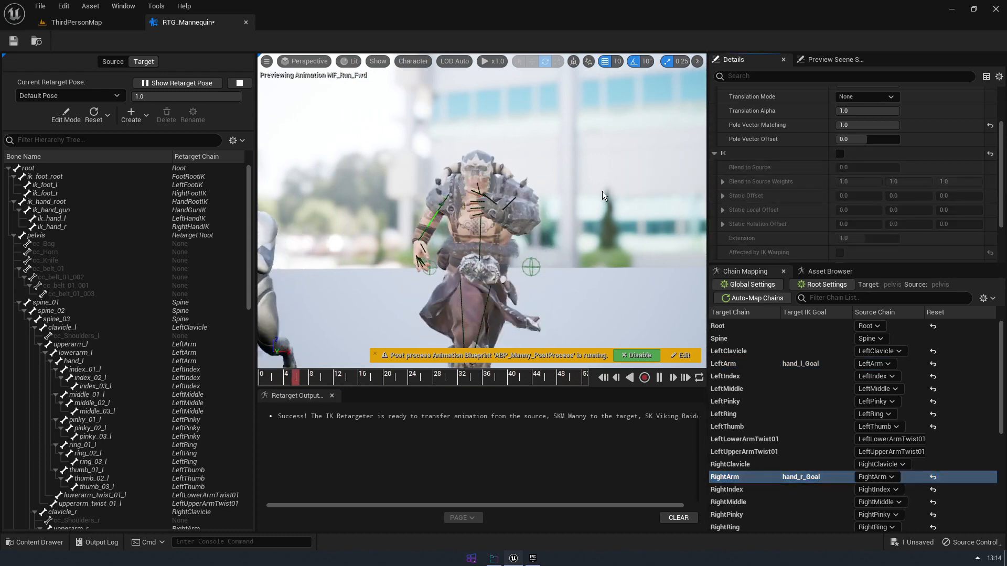
# Examine the Viking Raider's arm motion from behind during the run animation with arm IK disabled
pyautogui.keyDown('alt'); pyautogui.moveTo(572, 232); pyautogui.dragTo(273, 270); pyautogui.keyUp('alt')
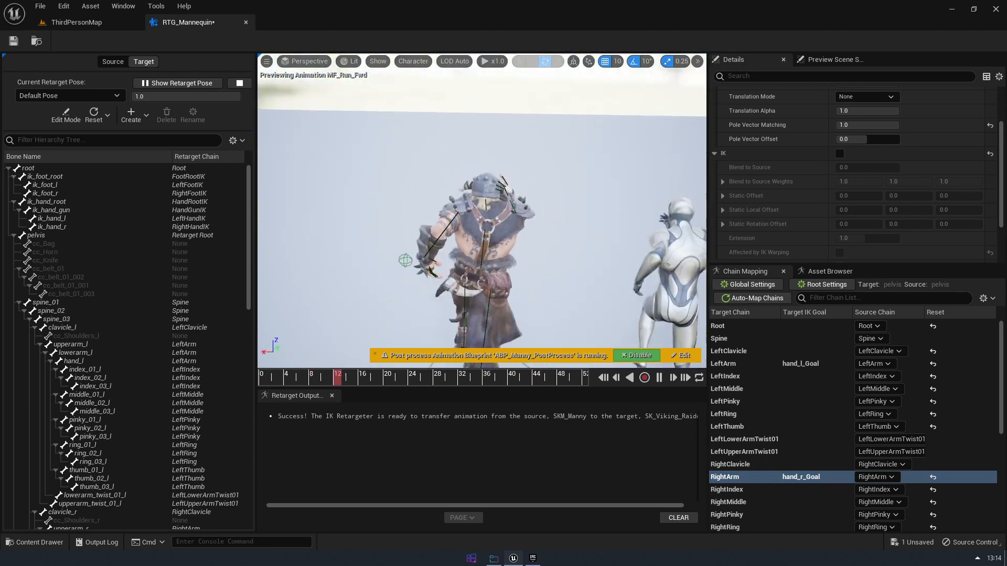
pyautogui.scroll(-3, 573, 231)
pyautogui.click(573, 231)
pyautogui.keyDown('alt'); pyautogui.moveTo(572, 231); pyautogui.dragTo(569, 170); pyautogui.keyUp('alt')
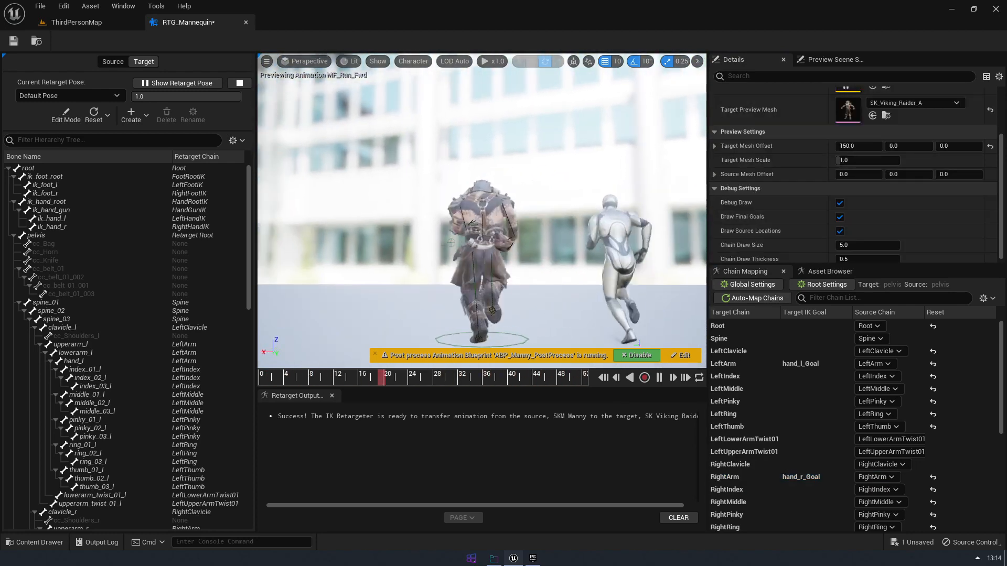
pyautogui.keyDown('alt'); pyautogui.moveTo(572, 231); pyautogui.dragTo(634, 232); pyautogui.keyUp('alt')
pyautogui.scroll(4, 572, 231)
pyautogui.keyDown('alt'); pyautogui.moveTo(572, 232); pyautogui.dragTo(320, 254); pyautogui.keyUp('alt')
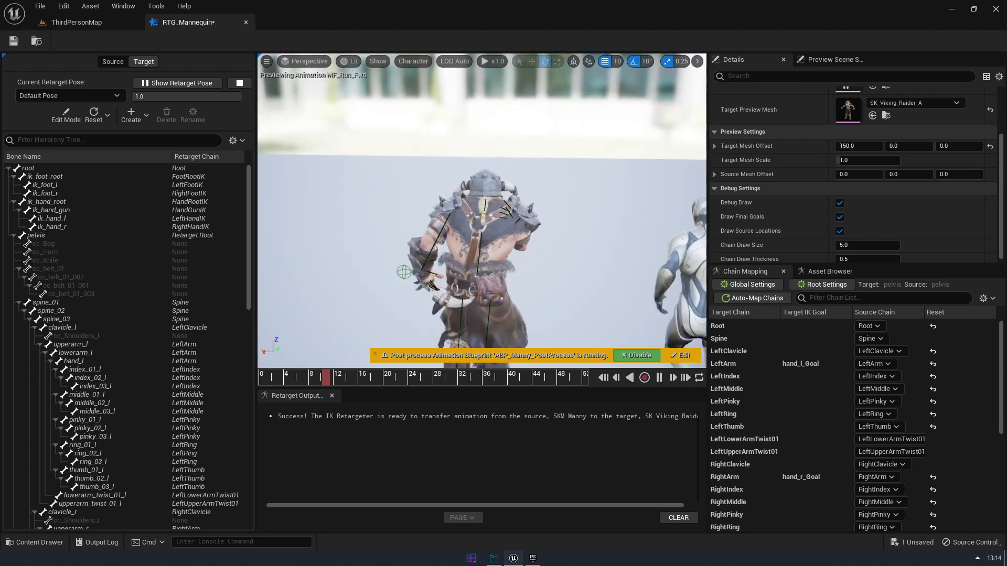
# Export the retargeted MF_Run_Fwd animation for the Viking Raider to the Content folder without a prefix or suffix
pyautogui.click(828, 273)
pyautogui.keyDown('alt'); pyautogui.moveTo(622, 278); pyautogui.dragTo(538, 267); pyautogui.keyUp('alt')
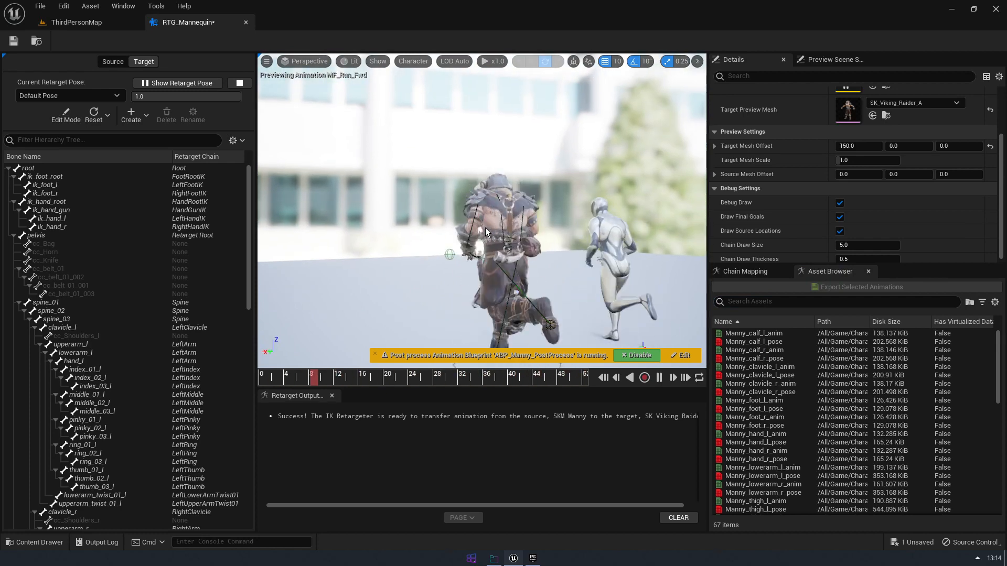
pyautogui.scroll(2, 813, 137)
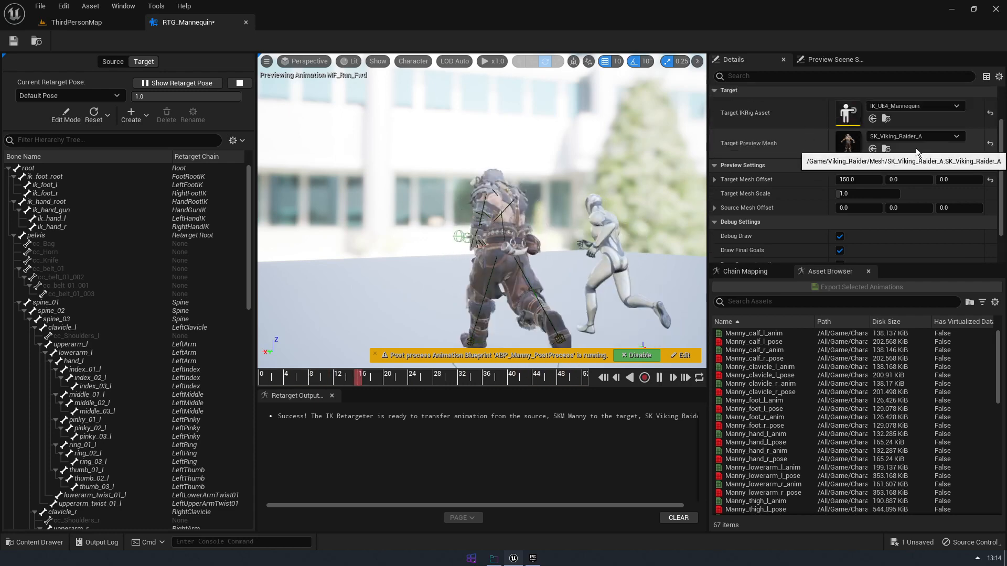
pyautogui.scroll(-2, 915, 149)
pyautogui.click(764, 272)
pyautogui.click(827, 273)
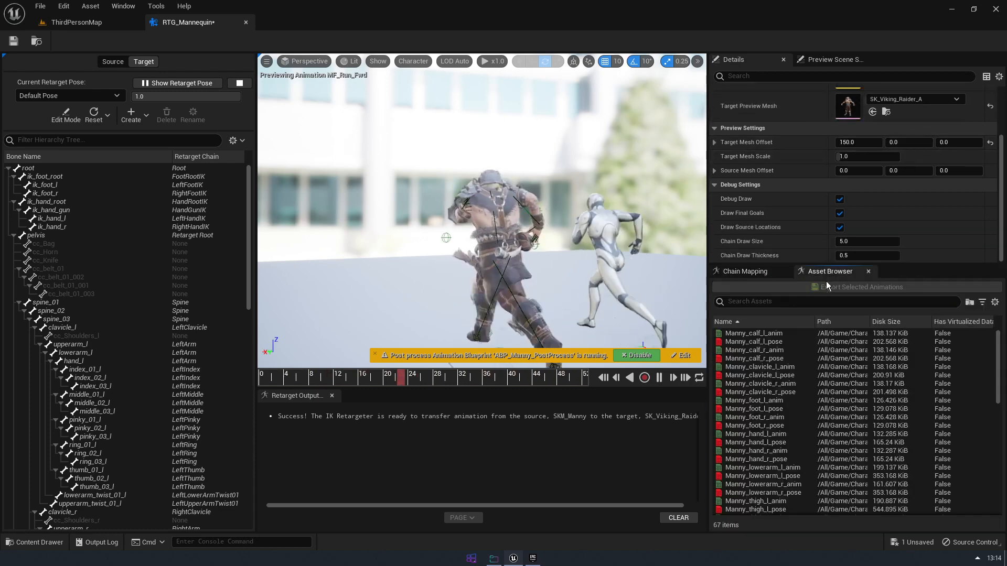
pyautogui.scroll(-7, 839, 398)
pyautogui.click(761, 408)
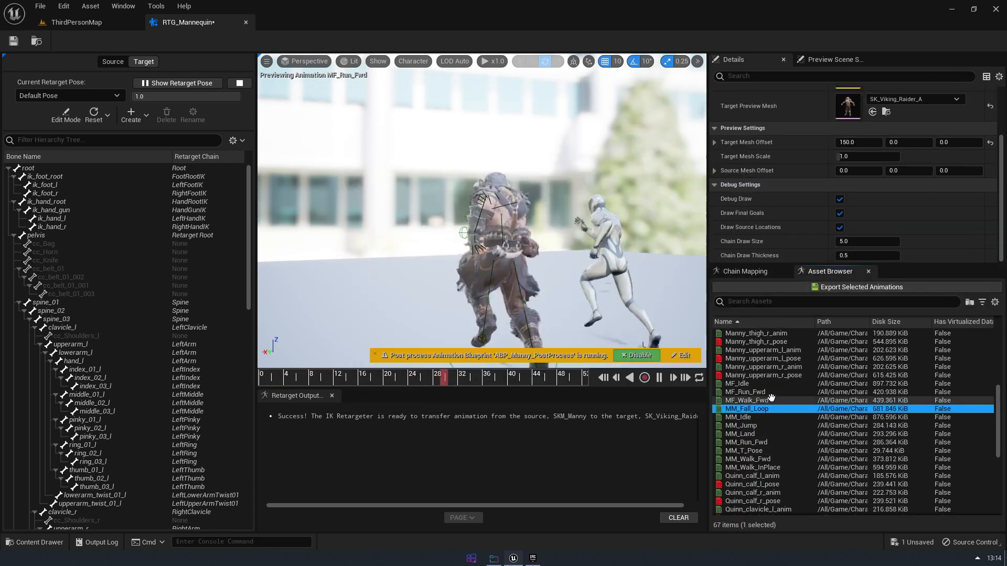
pyautogui.click(750, 392)
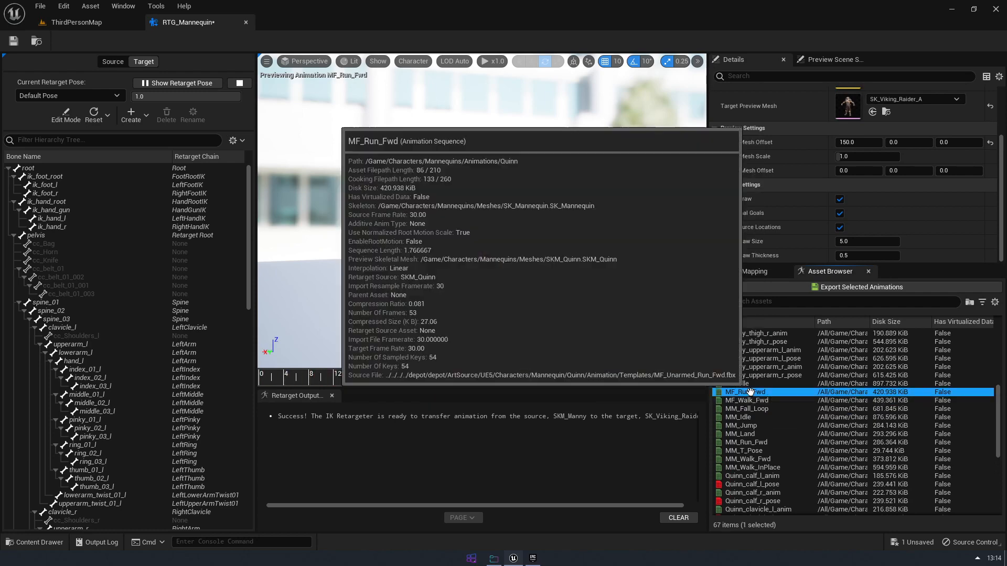
pyautogui.click(848, 288)
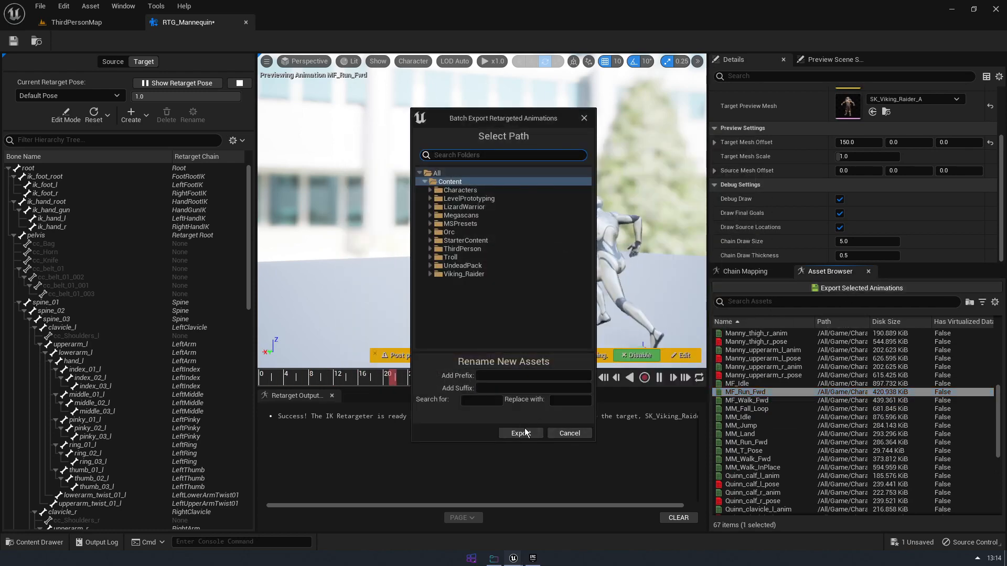
pyautogui.click(495, 371)
pyautogui.click(521, 437)
# Open the exported MF_Run_Fwd animation, inspect its playback on the Viking Raider, and close it
pyautogui.doubleClick(760, 412)
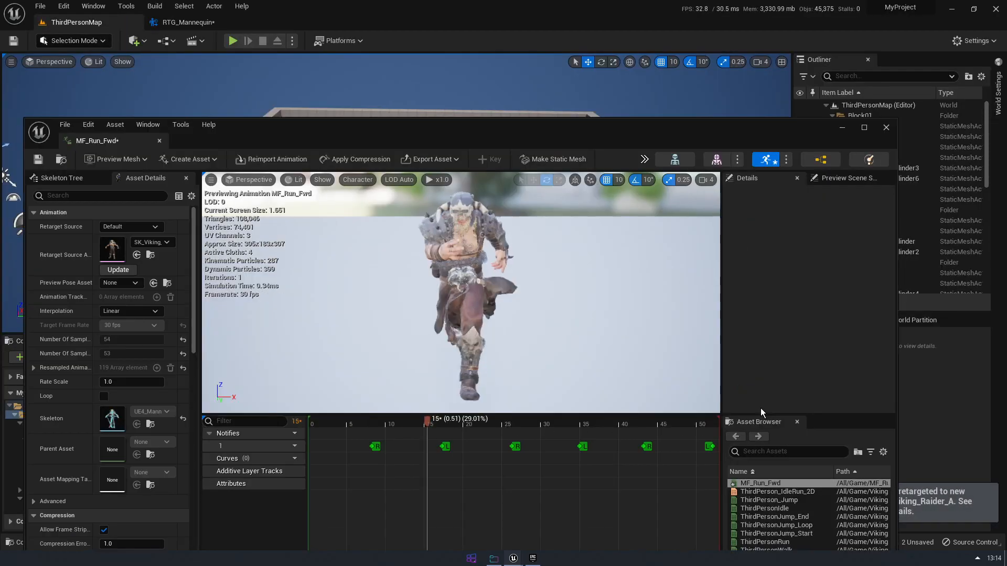
pyautogui.doubleClick(366, 126)
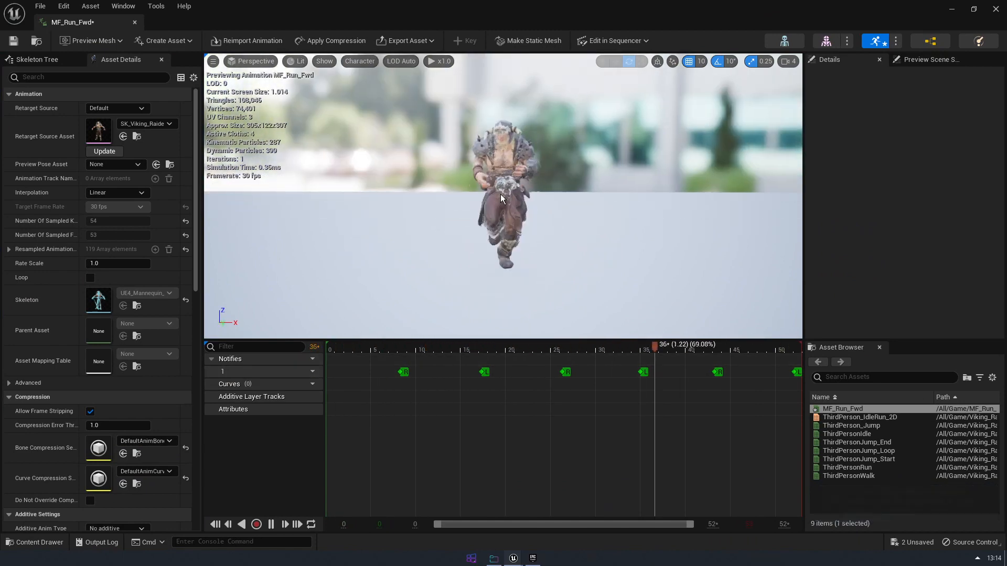
pyautogui.keyDown('alt'); pyautogui.moveTo(500, 194); pyautogui.dragTo(457, 182); pyautogui.keyUp('alt')
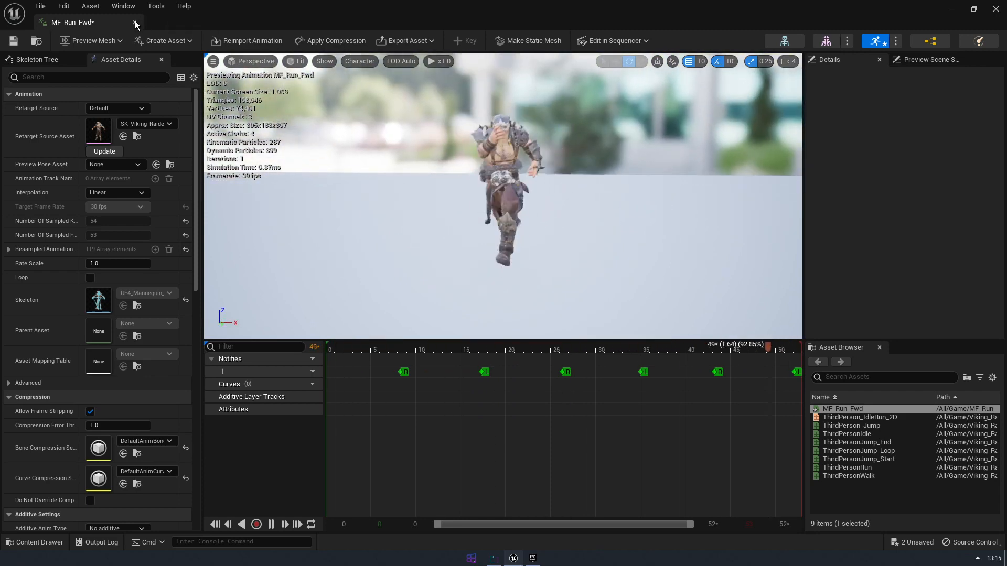
pyautogui.click(134, 22)
# Return to the RTG_Mannequin retargeter and set the Target Preview Mesh to SM_EnemyGoblin
pyautogui.click(206, 24)
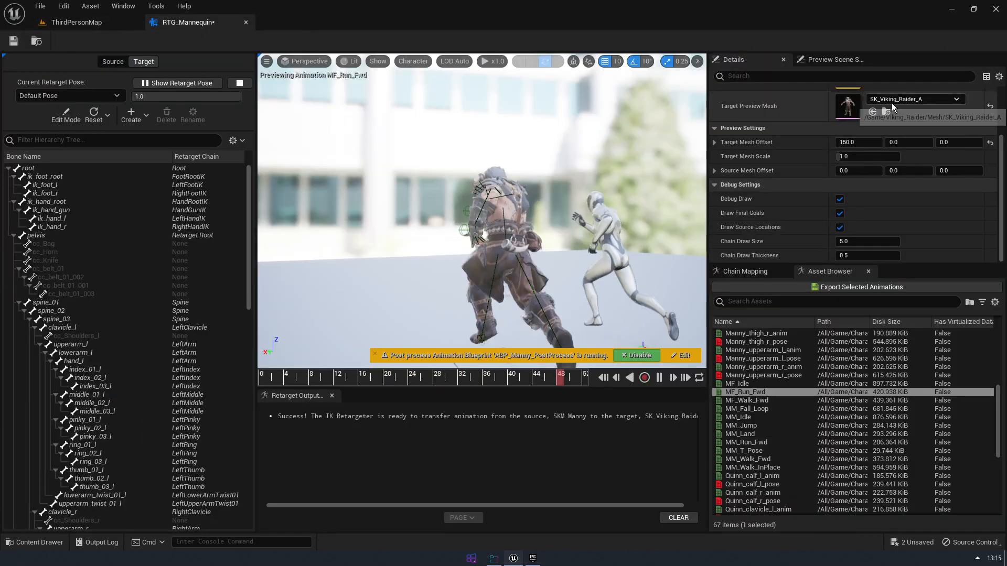
pyautogui.scroll(-2, 892, 103)
pyautogui.click(924, 152)
pyautogui.scroll(-3, 924, 312)
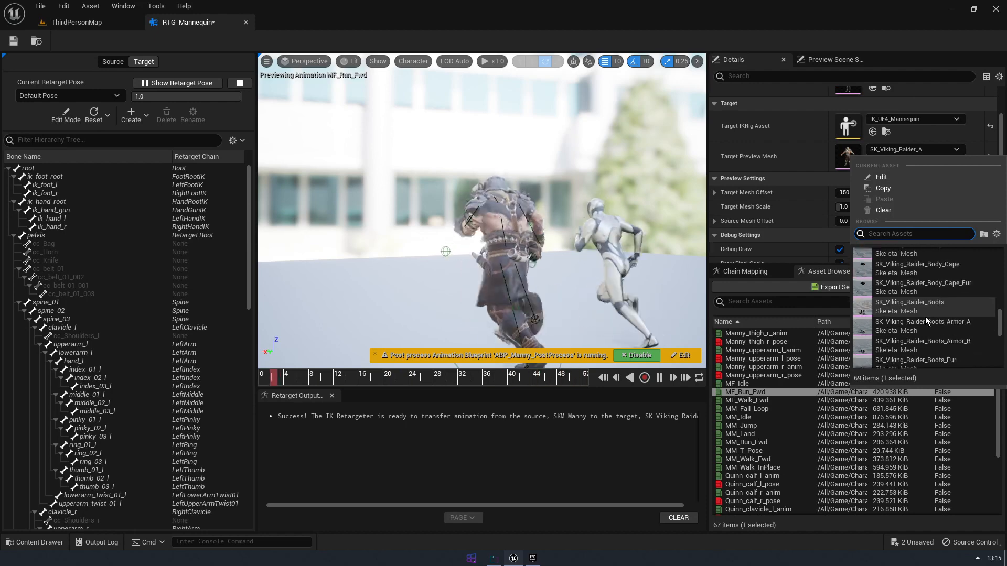
pyautogui.scroll(-2, 927, 316)
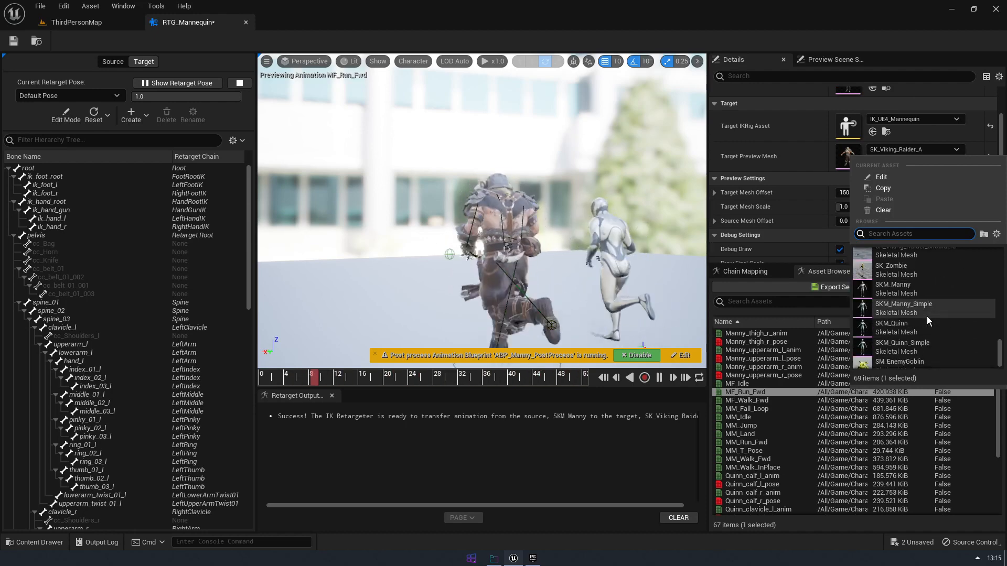
pyautogui.click(920, 357)
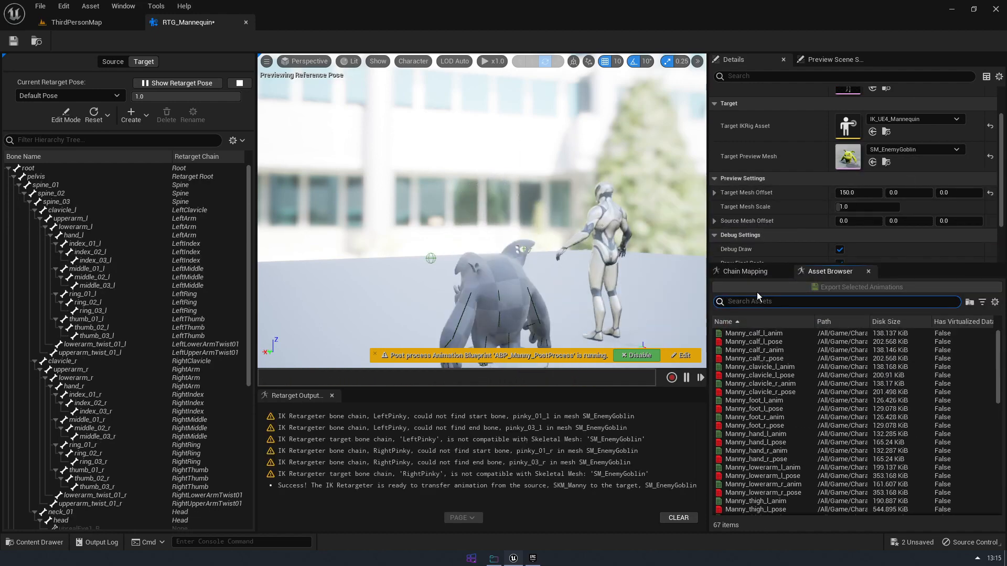
# Preview the MF_Run_Fwd animation on the goblin beside the mannequin
pyautogui.scroll(-3, 439, 273)
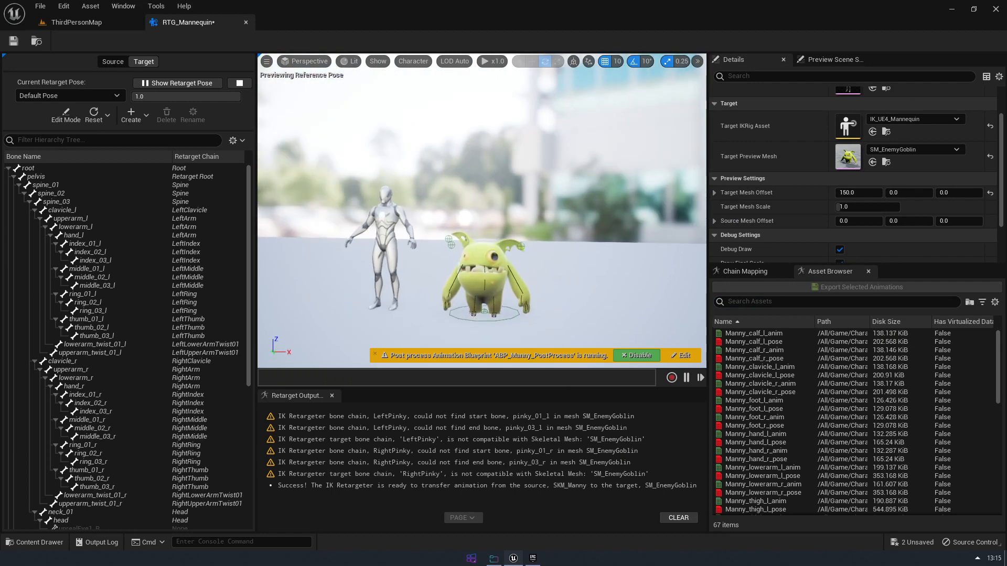
pyautogui.click(196, 82)
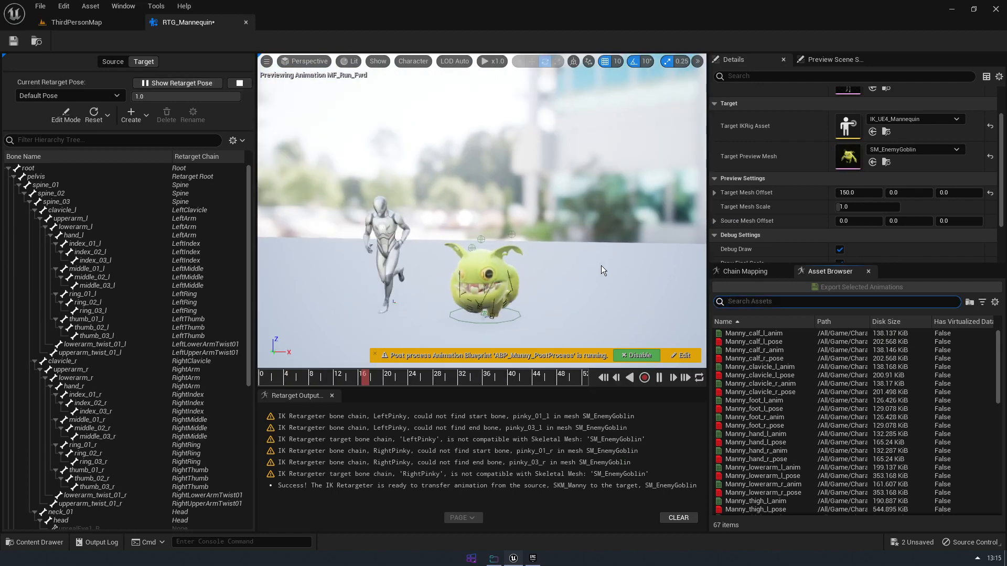
pyautogui.moveTo(502, 241)
pyautogui.keyDown('alt'); pyautogui.mouseDown()
pyautogui.moveTo(561, 212)
pyautogui.moveTo(519, 209)
pyautogui.moveTo(462, 230)
pyautogui.moveTo(483, 241)
pyautogui.mouseUp(); pyautogui.keyUp('alt')
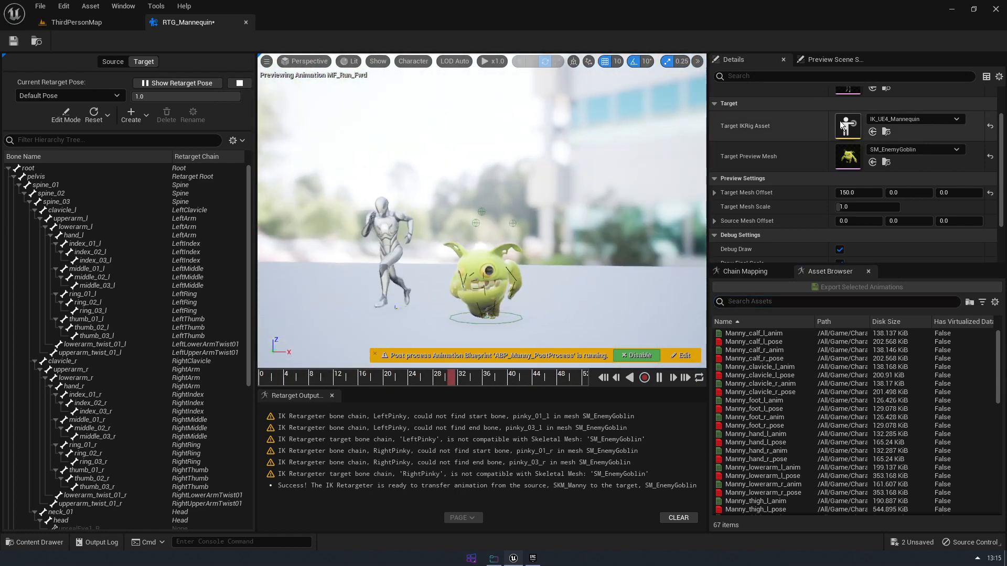
# Compare the goblin's run with the global IK phase on and off, finishing with Enable IK turned off
pyautogui.click(750, 272)
pyautogui.click(751, 285)
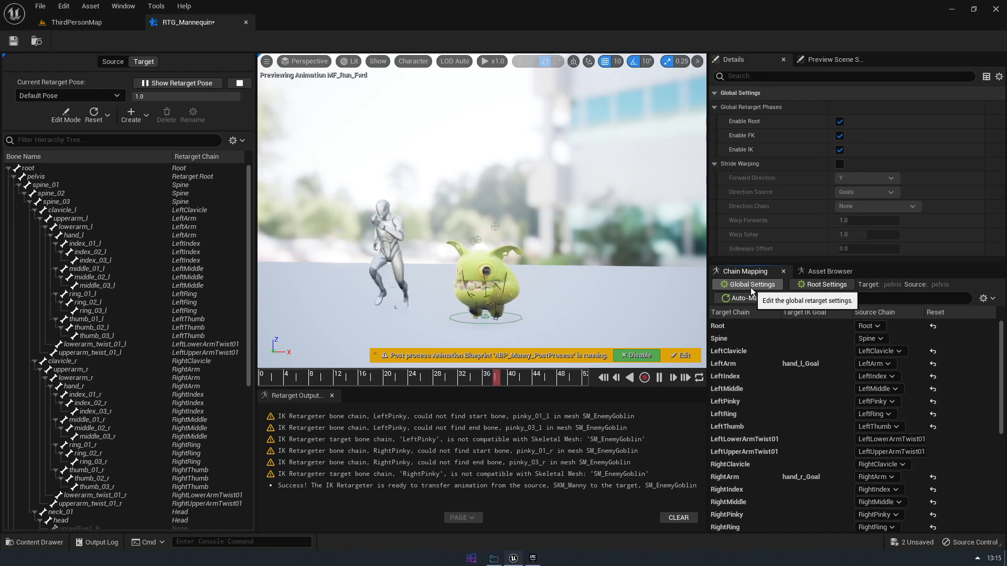
pyautogui.click(840, 150)
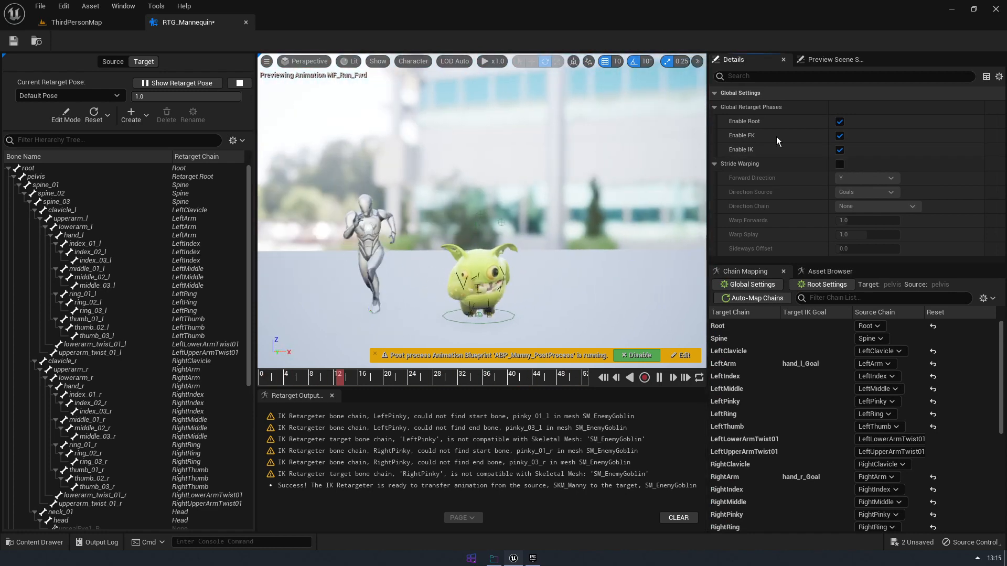
pyautogui.click(839, 150)
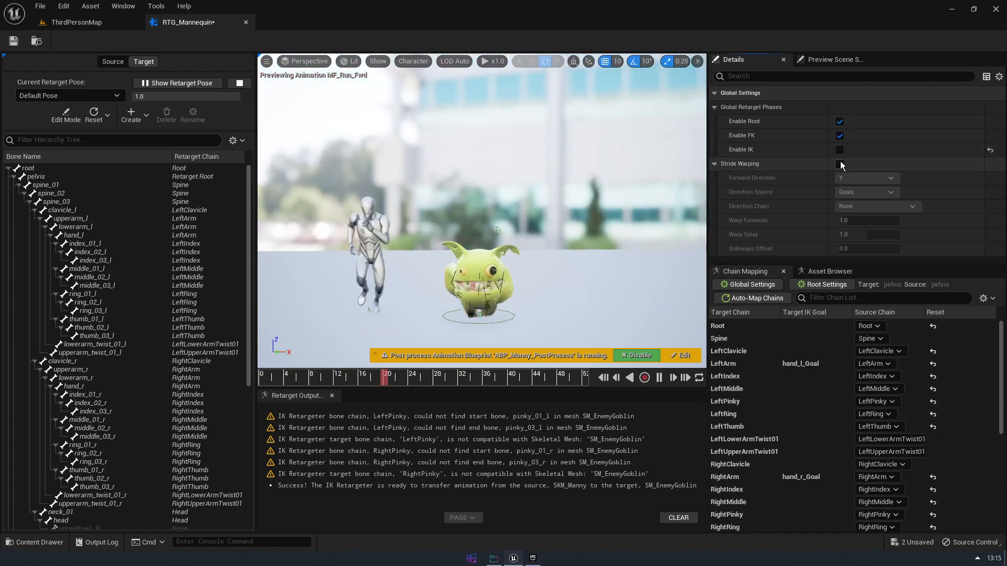
# Turn chain-level IK on for the LeftArm chain and bring up its IK offset and extension settings
pyautogui.click(817, 367)
pyautogui.click(839, 221)
pyautogui.scroll(-3, 773, 220)
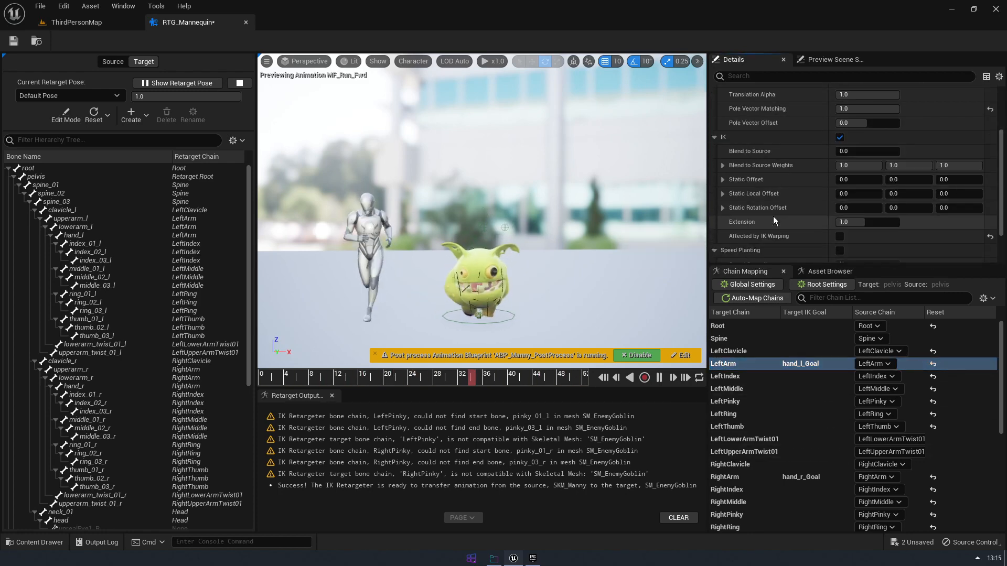
# Check the RightArm chain's IK settings and turn the global Enable IK phase on to view the goblin's run
pyautogui.click(788, 477)
pyautogui.scroll(1, 842, 243)
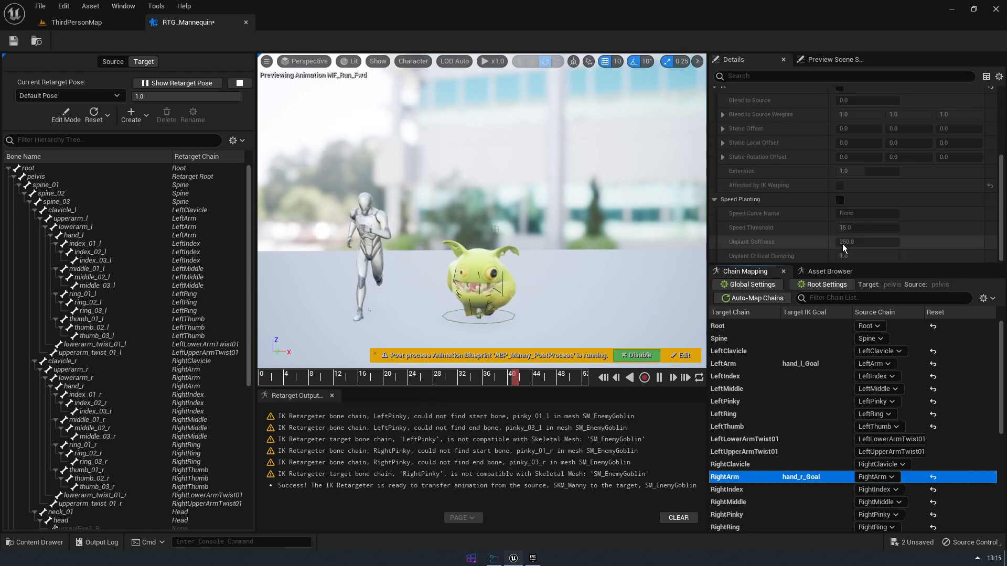
pyautogui.click(754, 285)
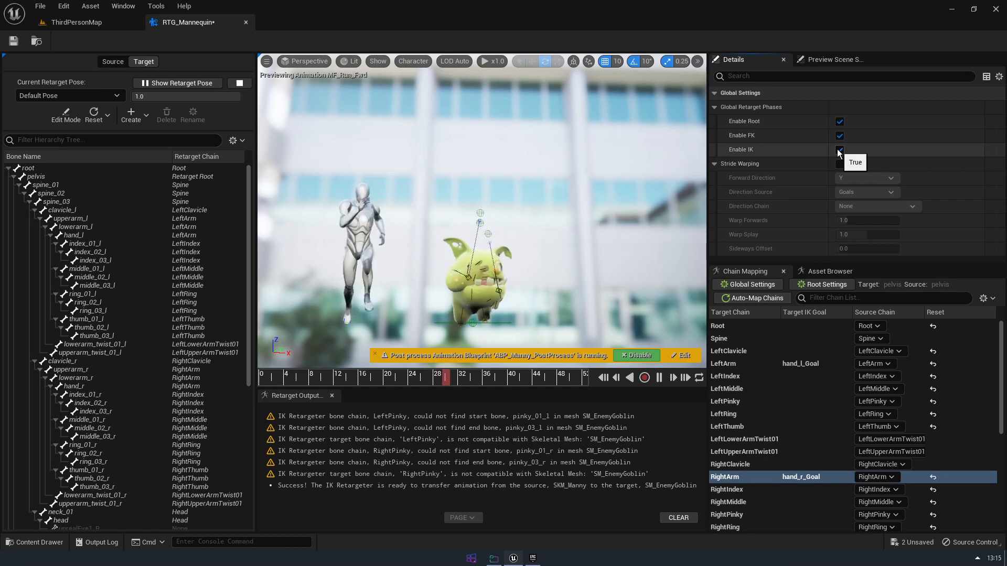
pyautogui.keyDown('alt'); pyautogui.moveTo(583, 260); pyautogui.dragTo(335, 236); pyautogui.keyUp('alt')
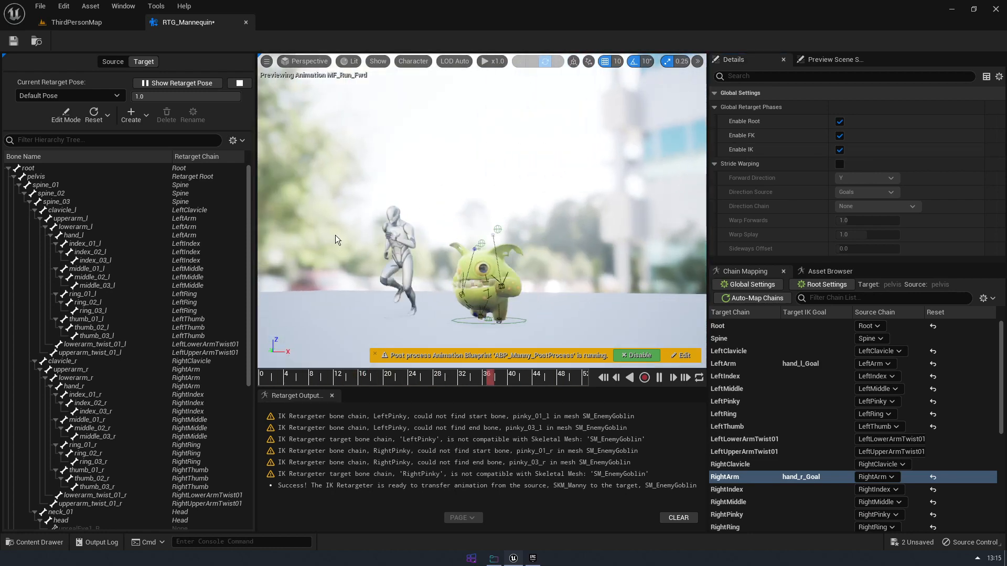
pyautogui.keyDown('alt'); pyautogui.moveTo(566, 311); pyautogui.dragTo(631, 268); pyautogui.keyUp('alt')
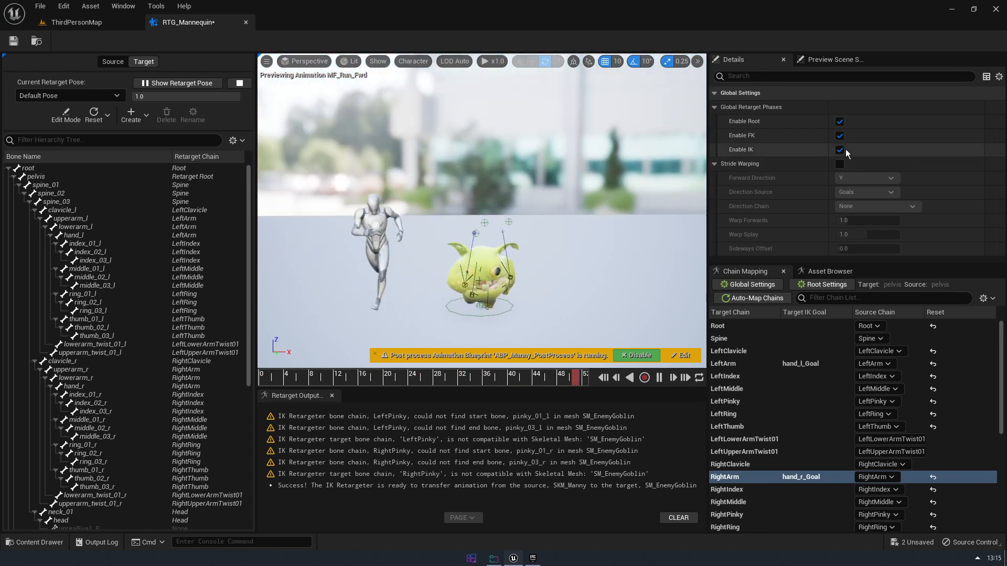
# Enter retarget pose editing and set the source skeleton's current retarget pose to T Pose
pyautogui.click(69, 111)
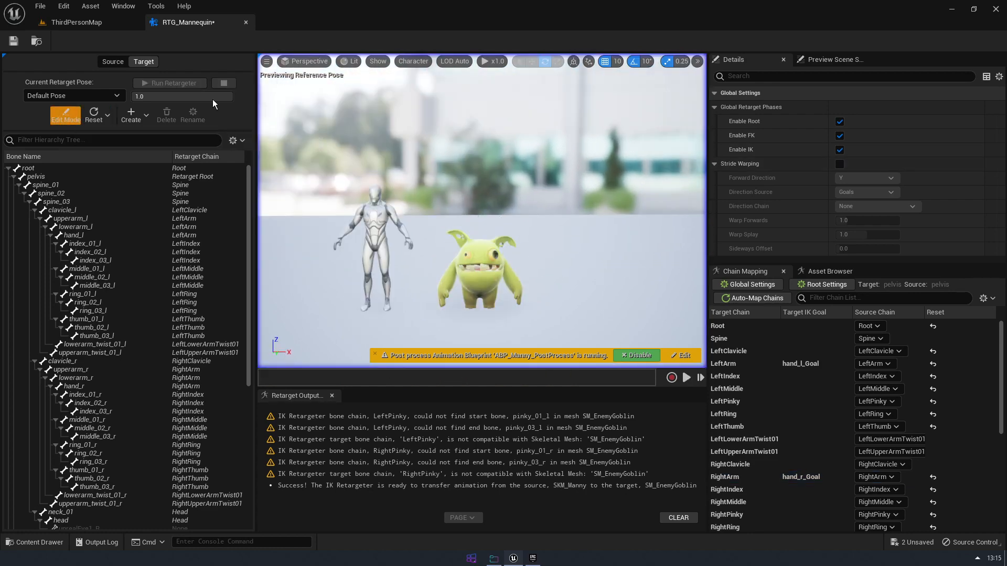
pyautogui.click(116, 63)
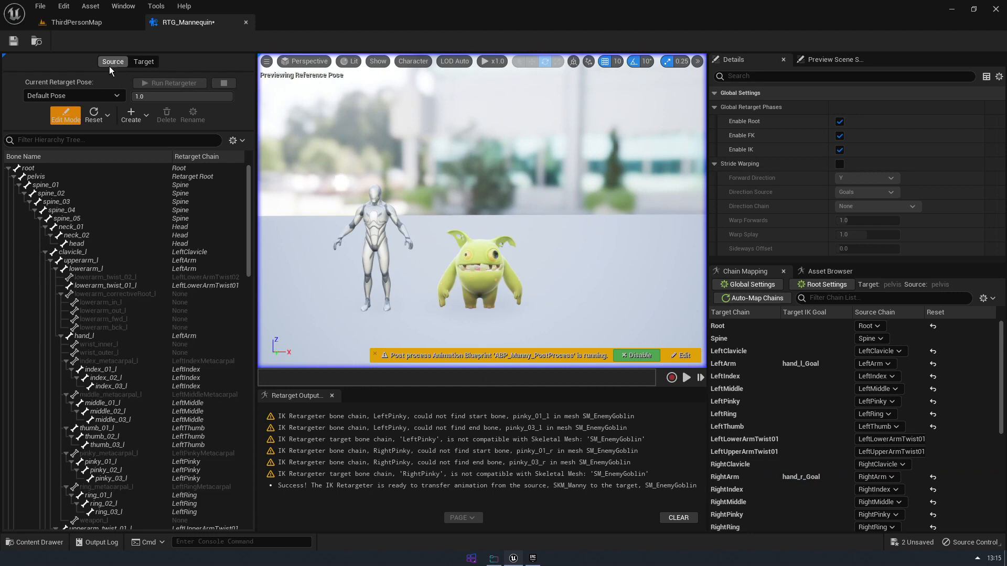
pyautogui.click(99, 202)
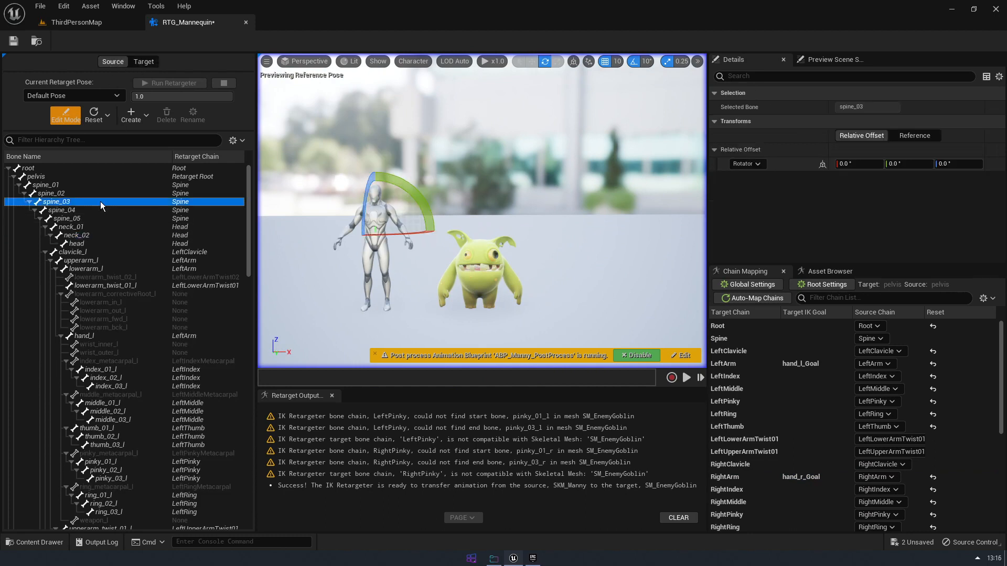
pyautogui.click(100, 183)
pyautogui.click(101, 168)
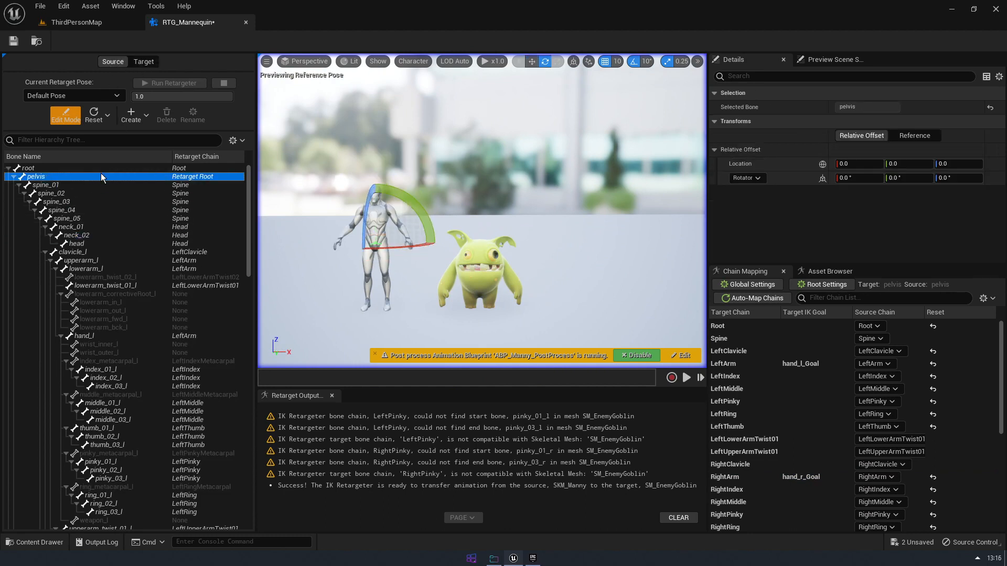
pyautogui.click(89, 96)
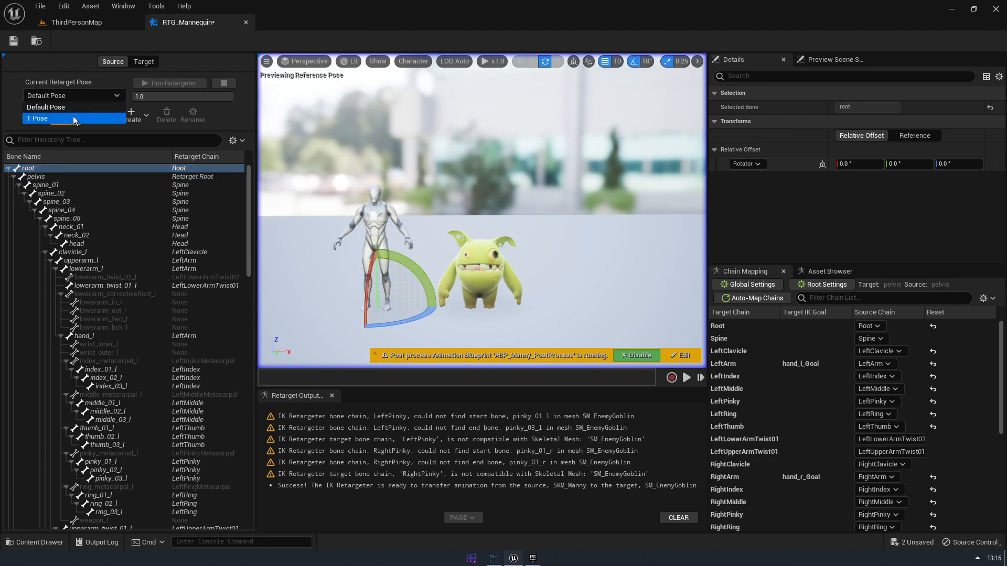
pyautogui.click(73, 118)
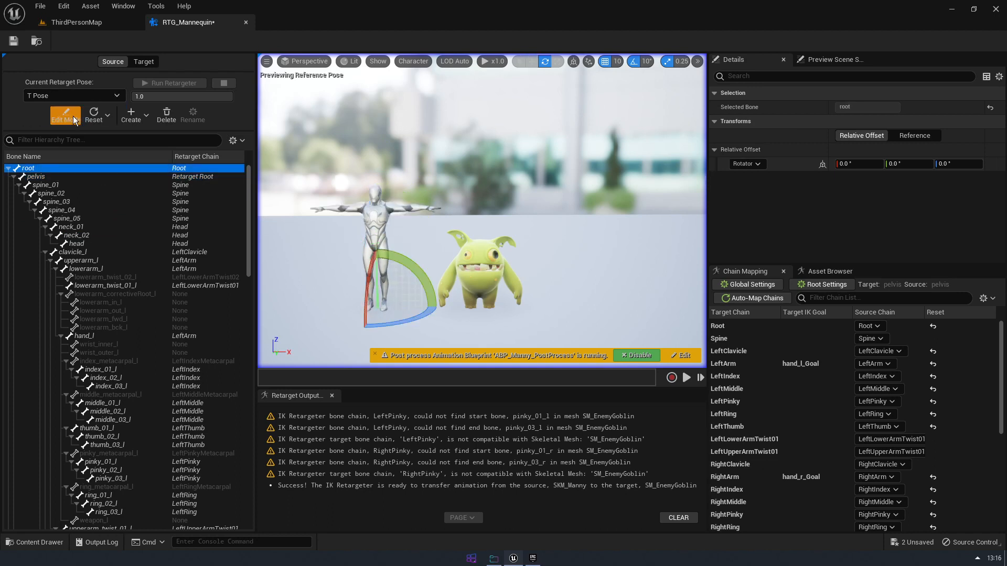
# Preview the MF_Run_Fwd animation on the goblin with the source mannequin's T Pose active
pyautogui.moveTo(503, 212); pyautogui.dragTo(500, 212, button='right')
pyautogui.press('a')
pyautogui.press('w')
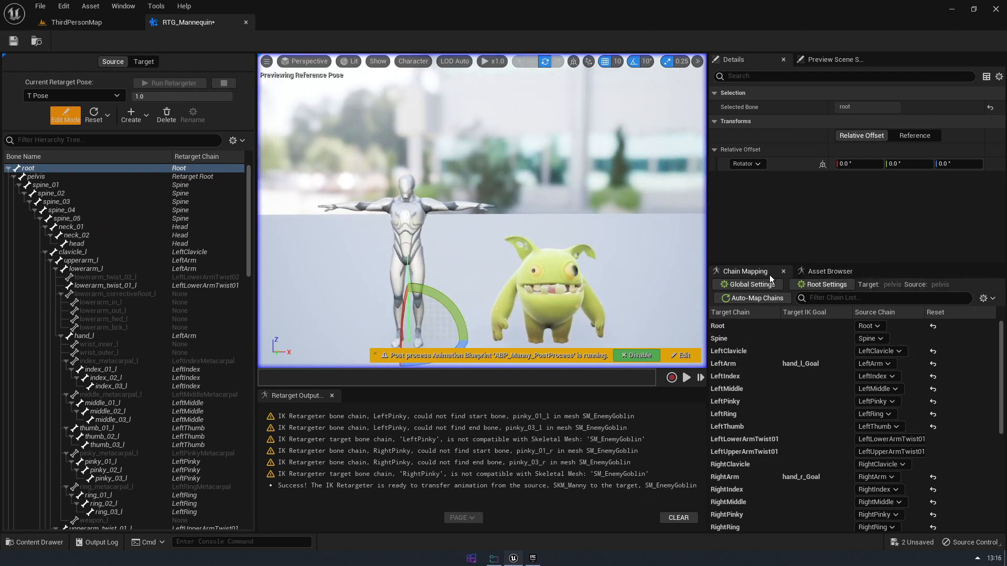
pyautogui.scroll(-4, 831, 407)
pyautogui.scroll(-3, 927, 423)
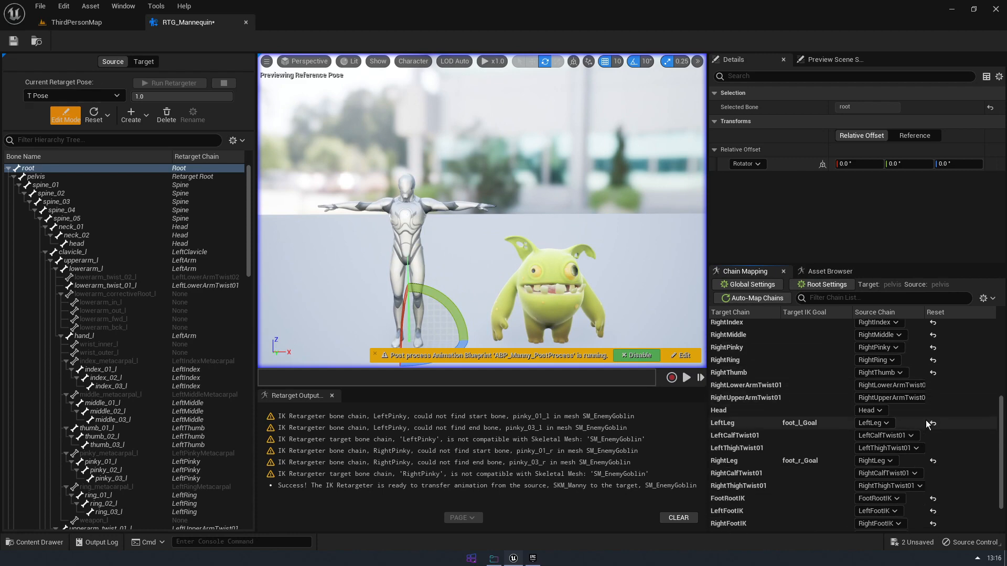
pyautogui.click(828, 271)
pyautogui.scroll(-8, 797, 419)
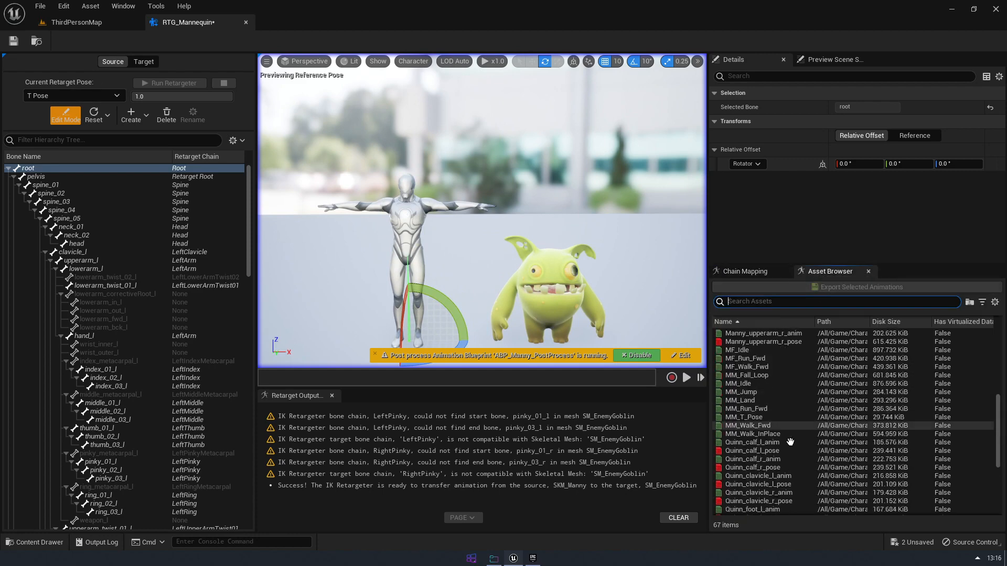
pyautogui.click(777, 366)
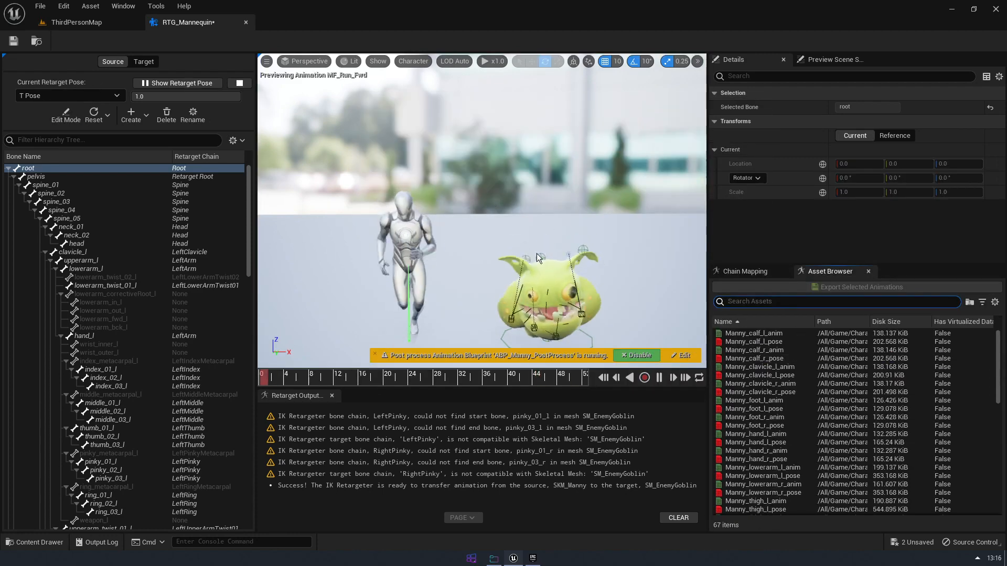
pyautogui.press('w')
pyautogui.moveTo(481, 210); pyautogui.dragTo(377, 157, button='right')
pyautogui.press('s')
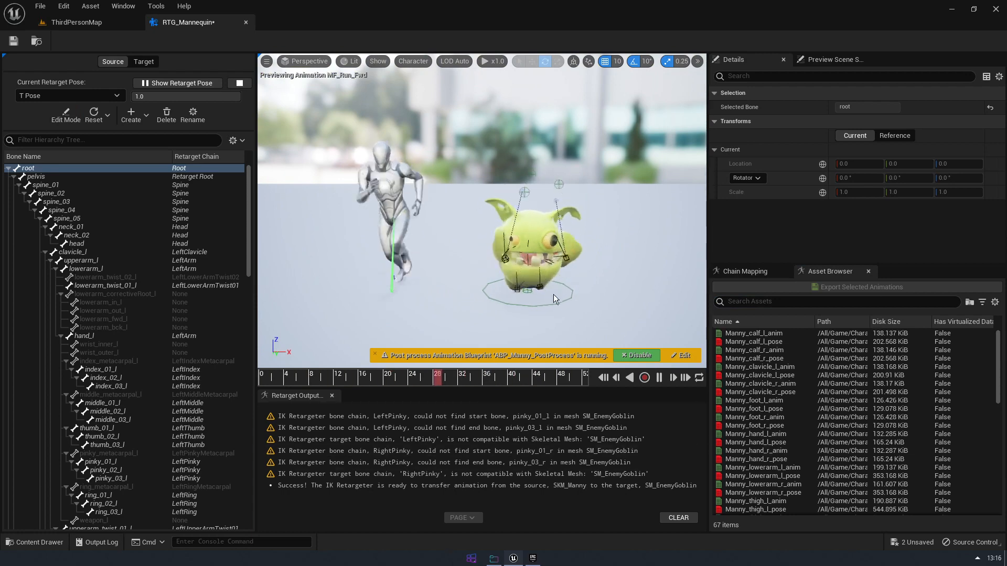
# Show the retarget pose and set the target skeleton's current retarget pose to T Pose
pyautogui.click(149, 83)
pyautogui.click(142, 62)
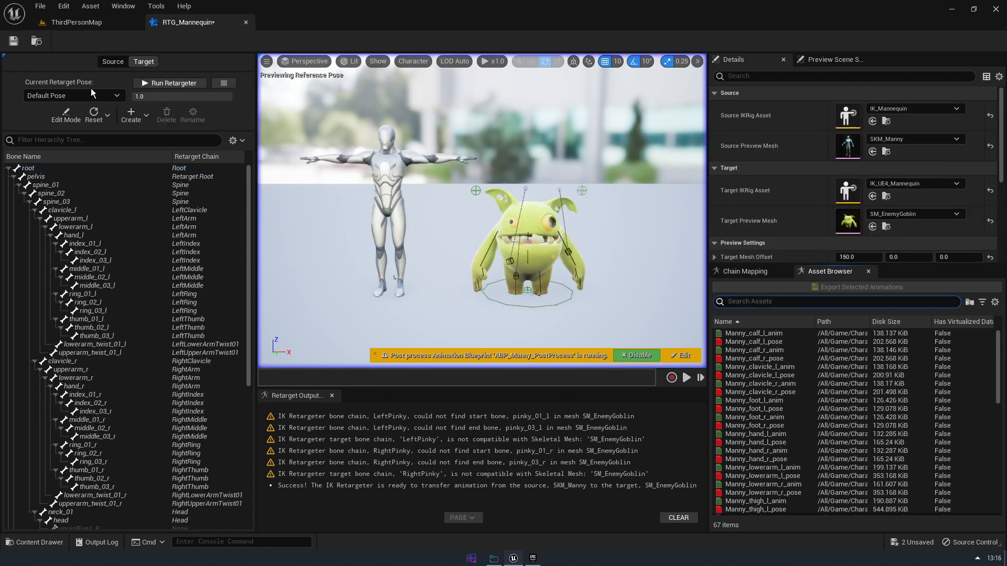
pyautogui.click(88, 94)
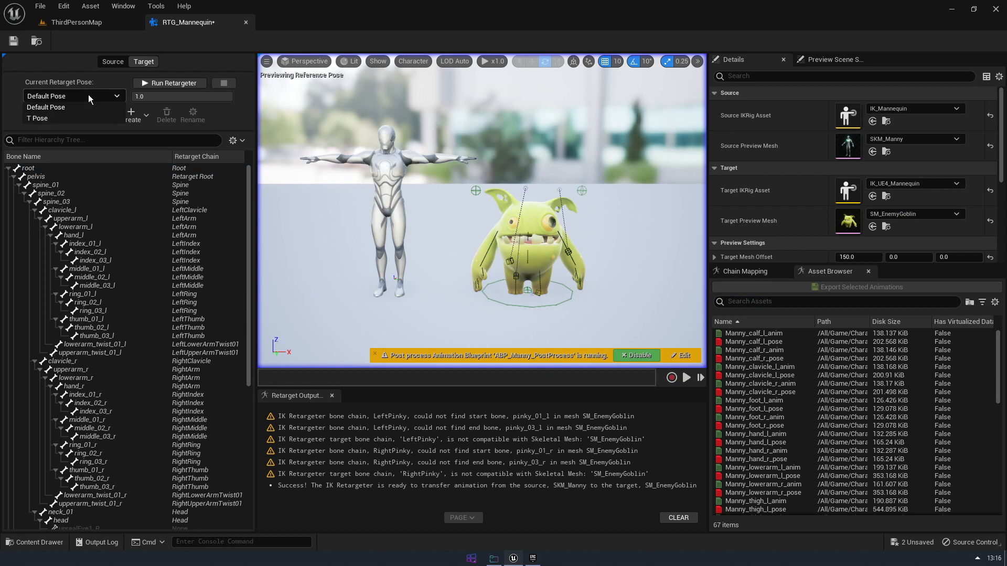
pyautogui.click(54, 118)
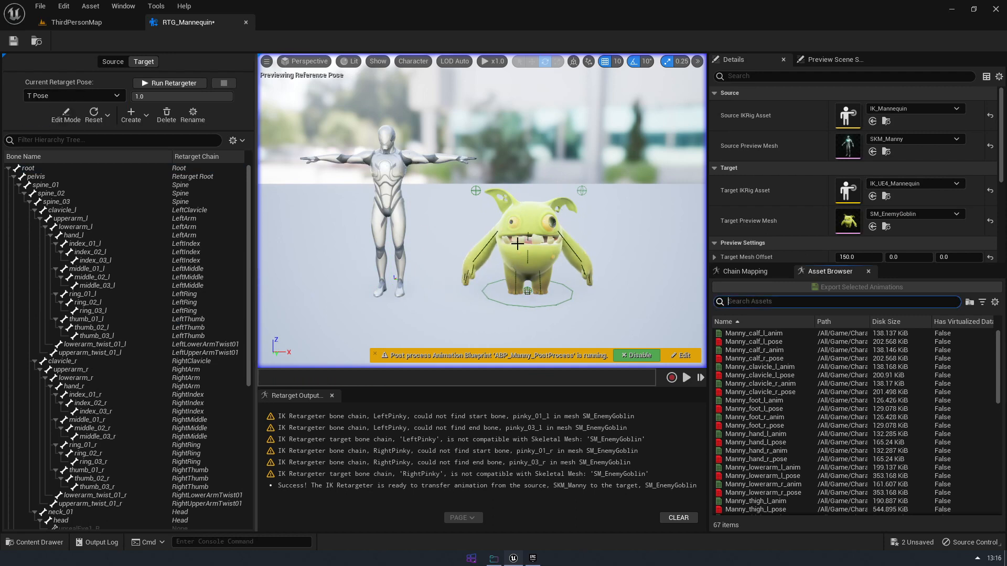
# In pose editing, filter the target bones by "ar" and raise both goblin upper arms, rotating upperarm_r by 50°
pyautogui.moveTo(429, 240); pyautogui.dragTo(443, 235, button='right')
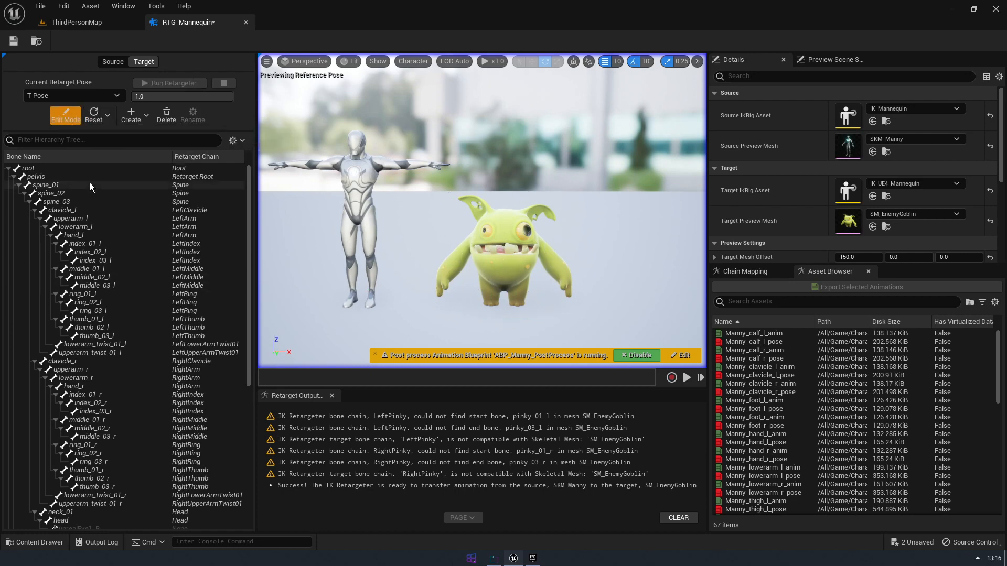
pyautogui.click(88, 142)
pyautogui.write('ar')
pyautogui.click(52, 178)
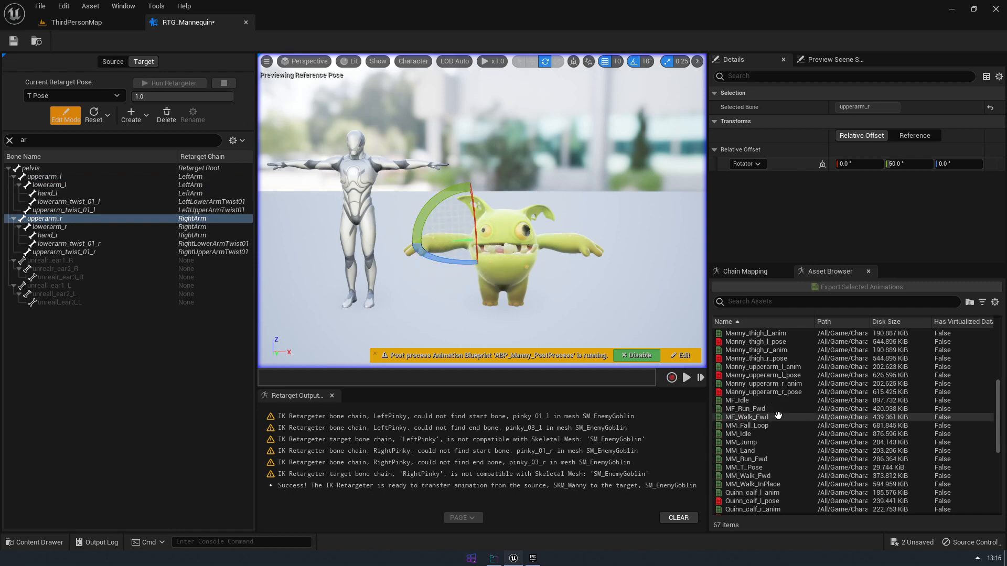
# Preview MF_Run_Fwd with the adjusted target T Pose and turn the global Enable IK phase off
pyautogui.click(775, 408)
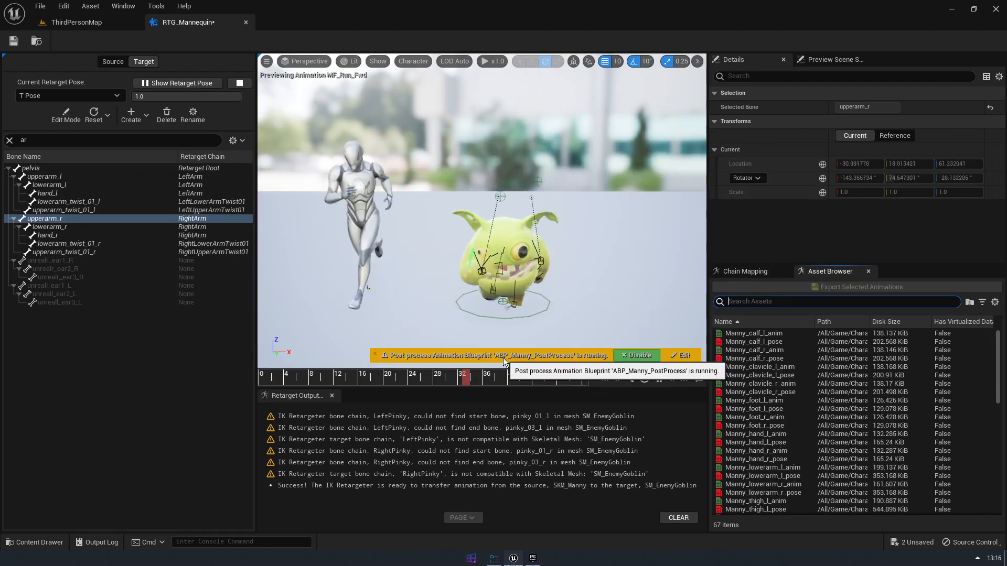
pyautogui.moveTo(614, 315)
pyautogui.keyDown('alt'); pyautogui.mouseDown()
pyautogui.moveTo(676, 312)
pyautogui.moveTo(622, 299)
pyautogui.mouseUp(); pyautogui.keyUp('alt')
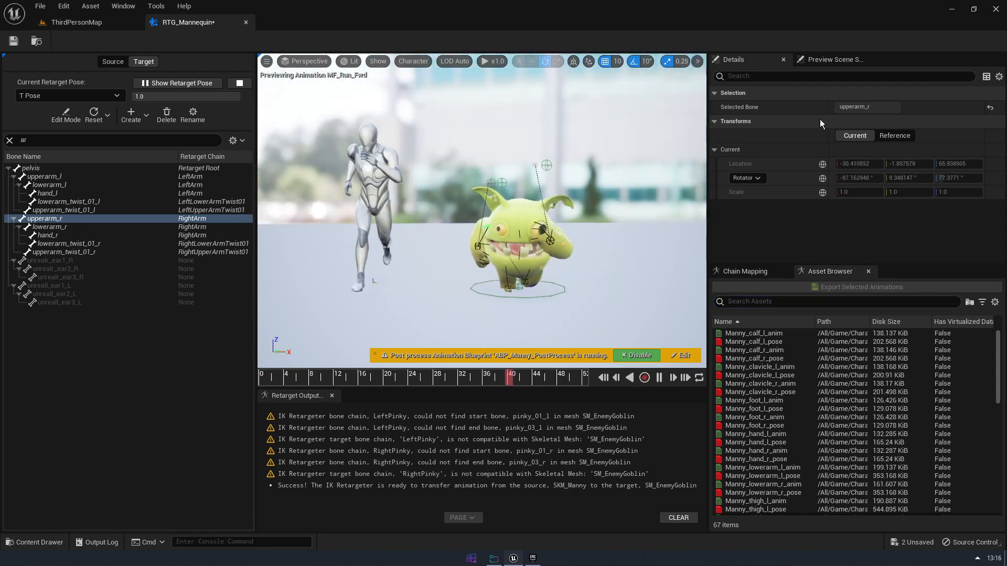
pyautogui.click(739, 272)
pyautogui.click(758, 286)
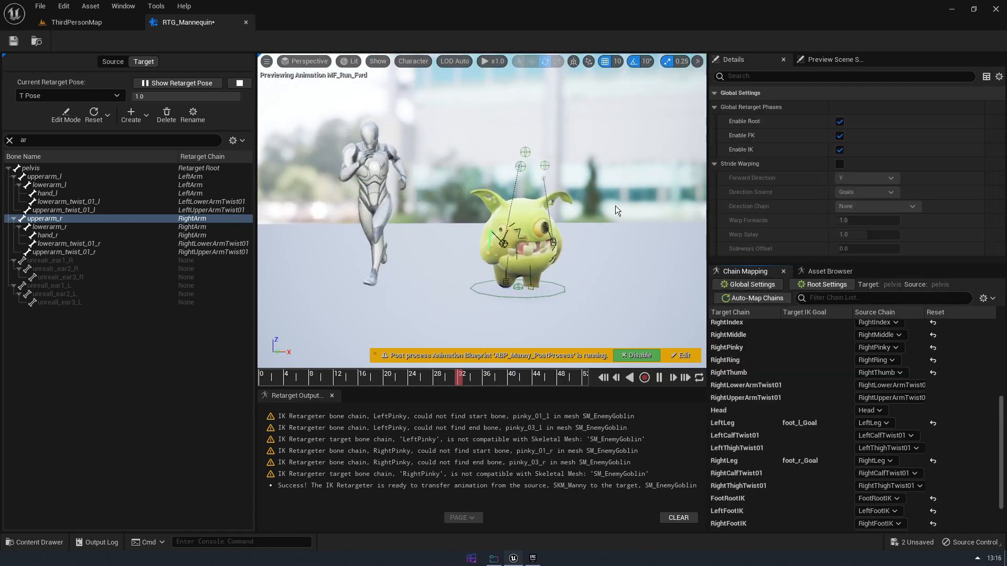
pyautogui.click(841, 149)
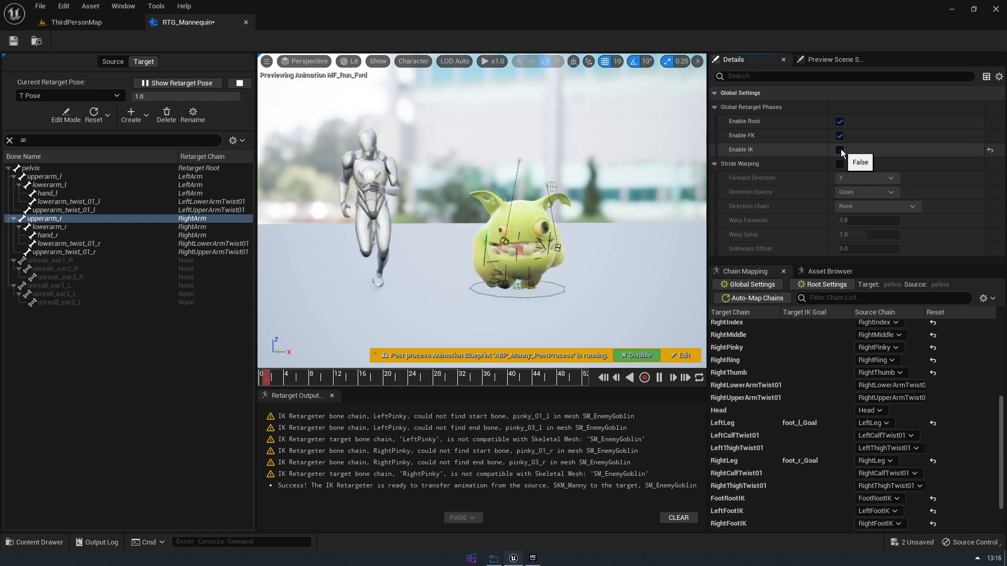
# Examine the goblin's run beside the mannequin from different angles with the global IK phase off
pyautogui.click(837, 269)
pyautogui.keyDown('alt'); pyautogui.moveTo(634, 312); pyautogui.dragTo(561, 314); pyautogui.keyUp('alt')
pyautogui.keyDown('alt'); pyautogui.moveTo(529, 255); pyautogui.dragTo(561, 257); pyautogui.keyUp('alt')
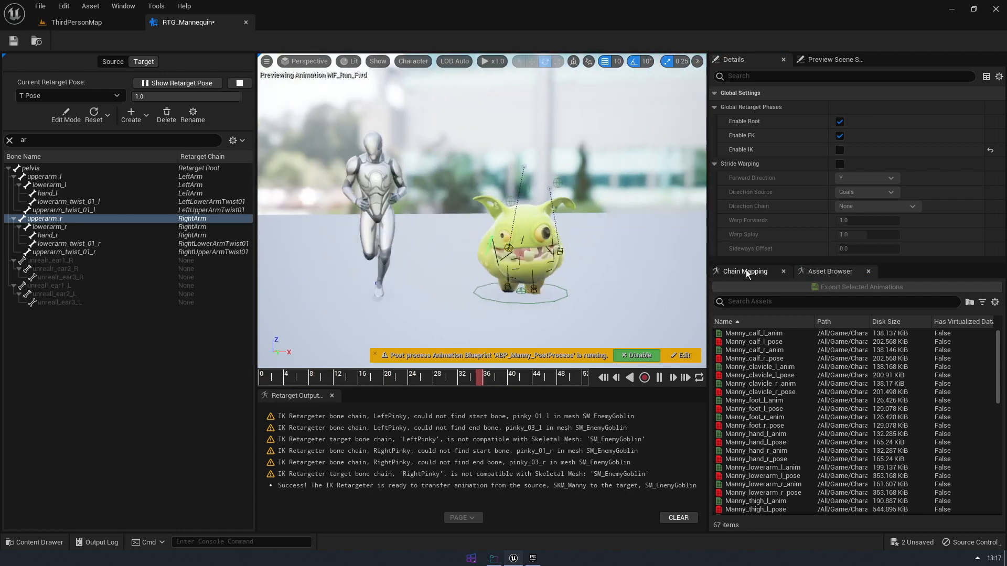
pyautogui.click(745, 271)
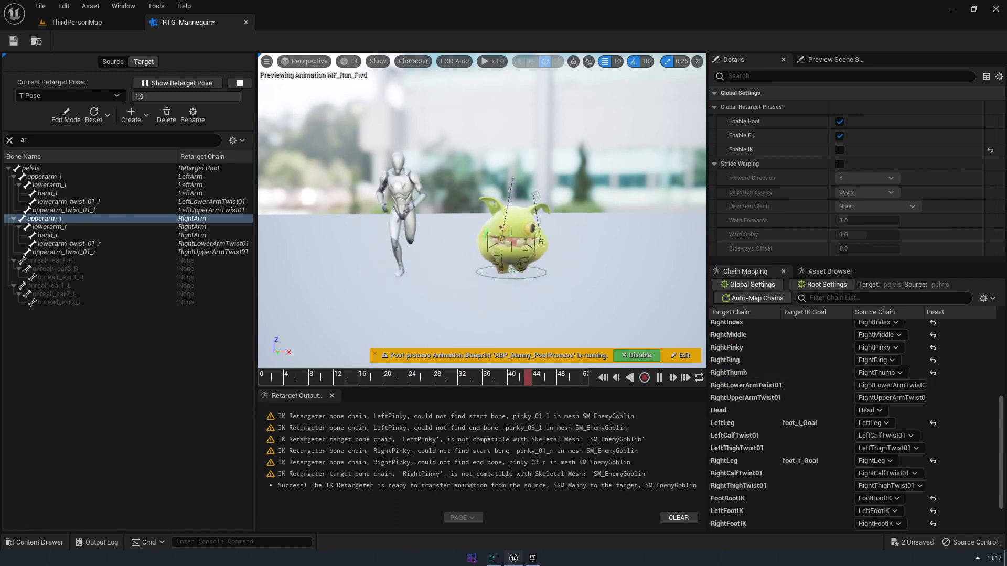
pyautogui.moveTo(575, 291)
pyautogui.keyDown('alt'); pyautogui.mouseDown()
pyautogui.moveTo(587, 294)
pyautogui.moveTo(572, 287)
pyautogui.mouseUp(); pyautogui.keyUp('alt')
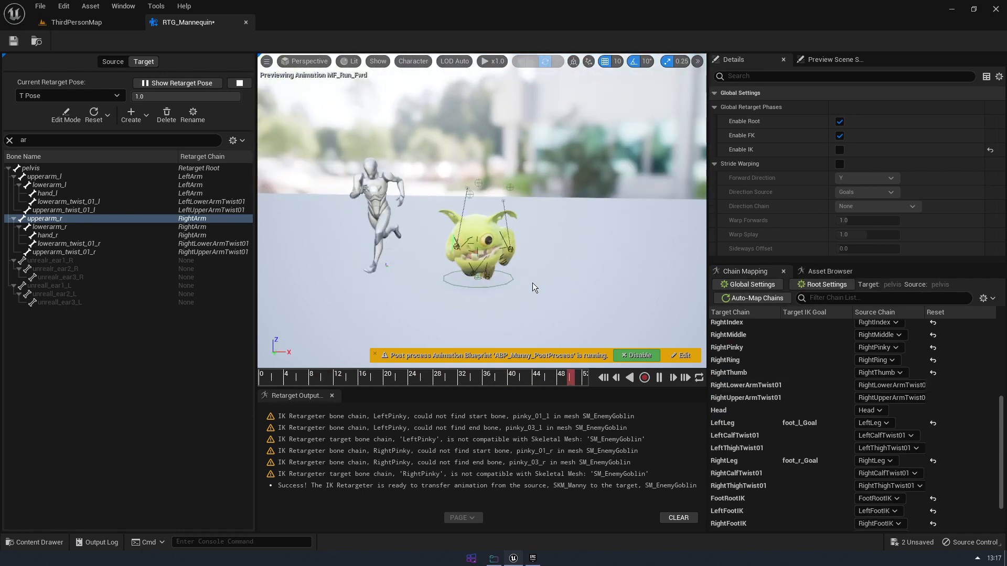